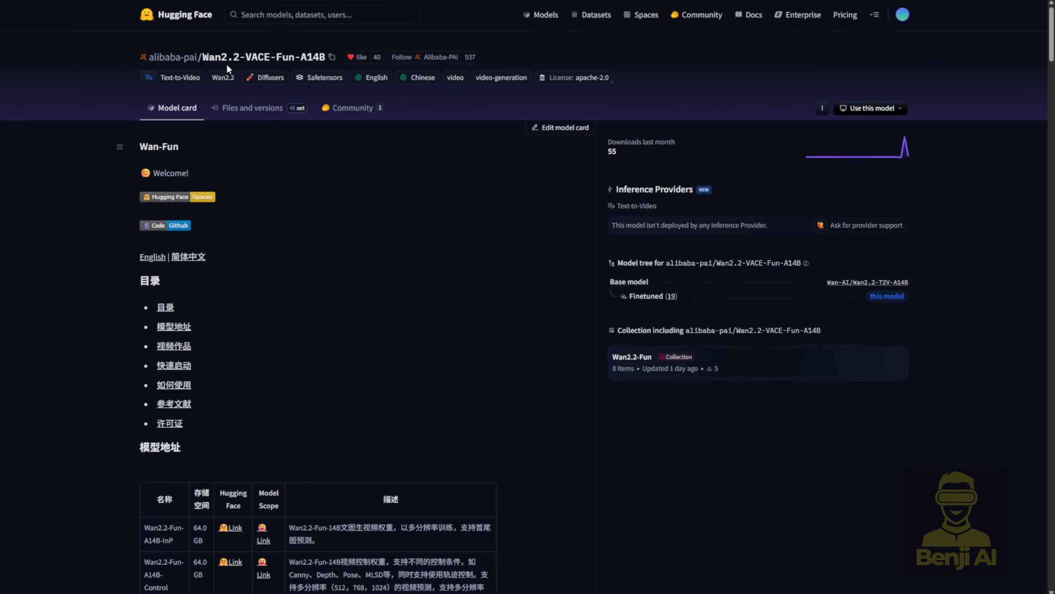
Step: Review the table of Wan2.2-Fun models on the Wan2.2-VACE-Fun-A14B model card
scroll(372, 314, "down", 7)
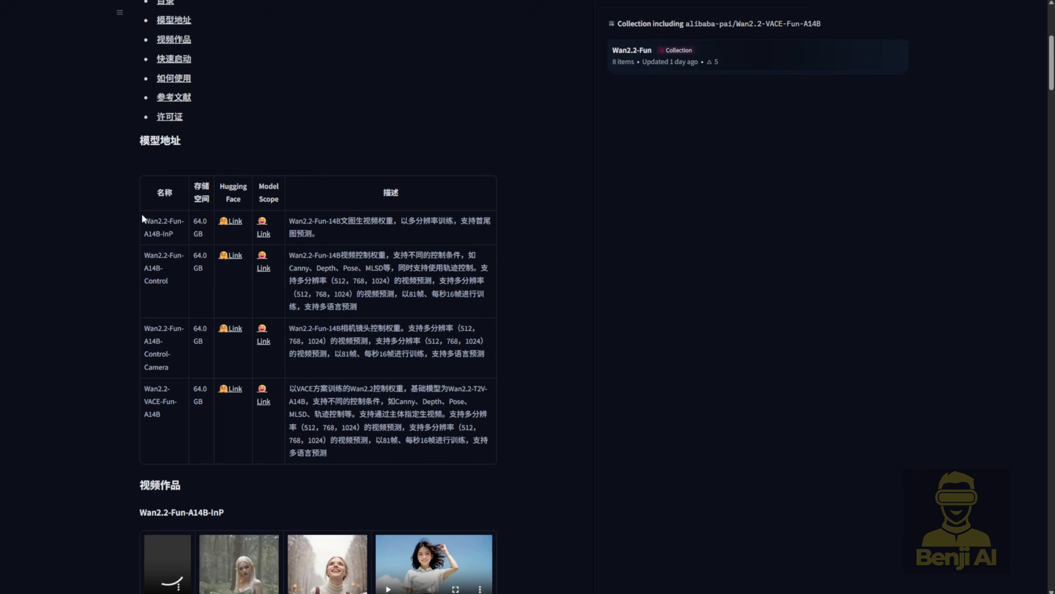
left_click_drag(146, 193, 506, 458)
left_click(466, 455)
scroll(231, 282, "up", 1)
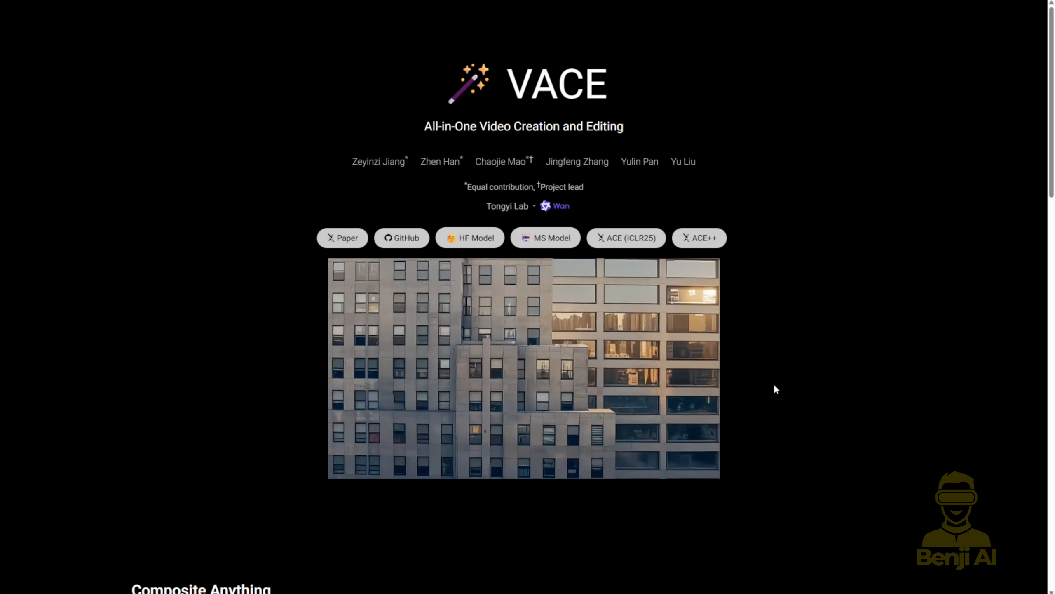
Step: Play the demo video on the VACE project page
mouse_move(640, 395)
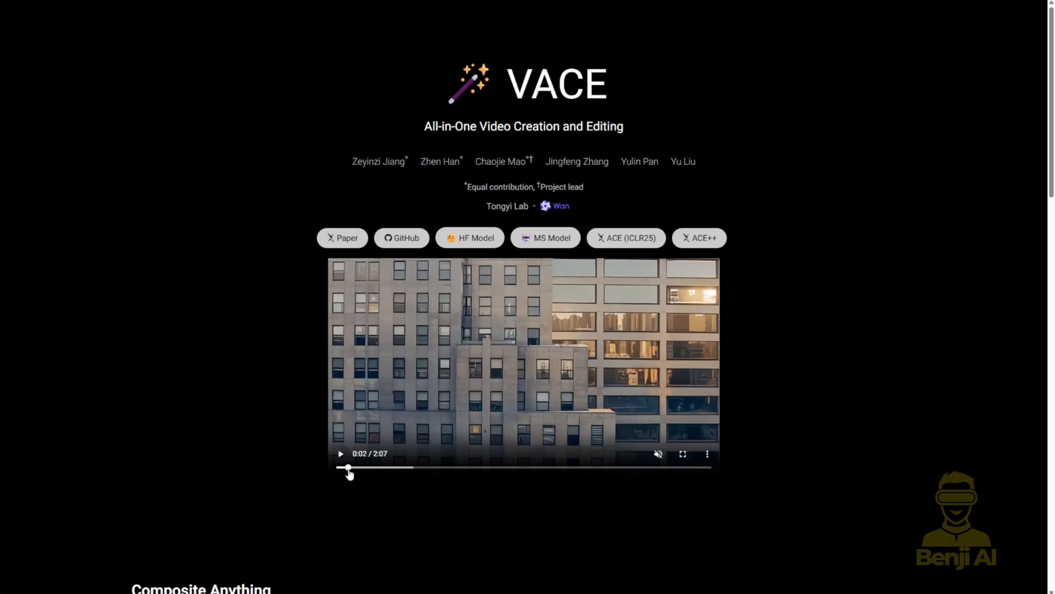
left_click(340, 453)
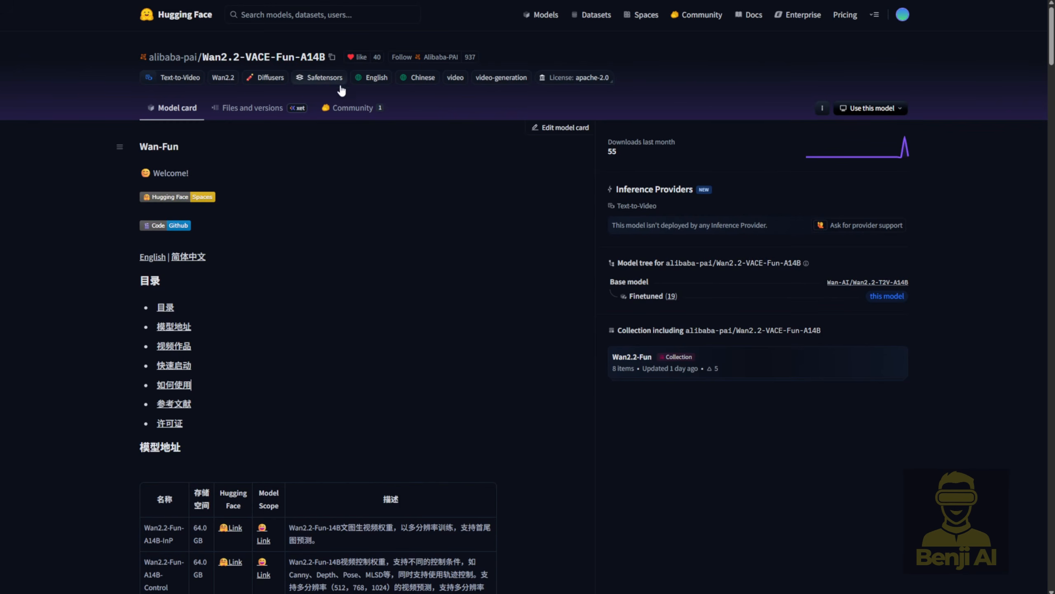
Step: Highlight the Wan2.2-Fun-A14B InP, Control and Control-Camera entries in the model card's table
scroll(315, 84, "down", 5)
left_click_drag(206, 444, 146, 321)
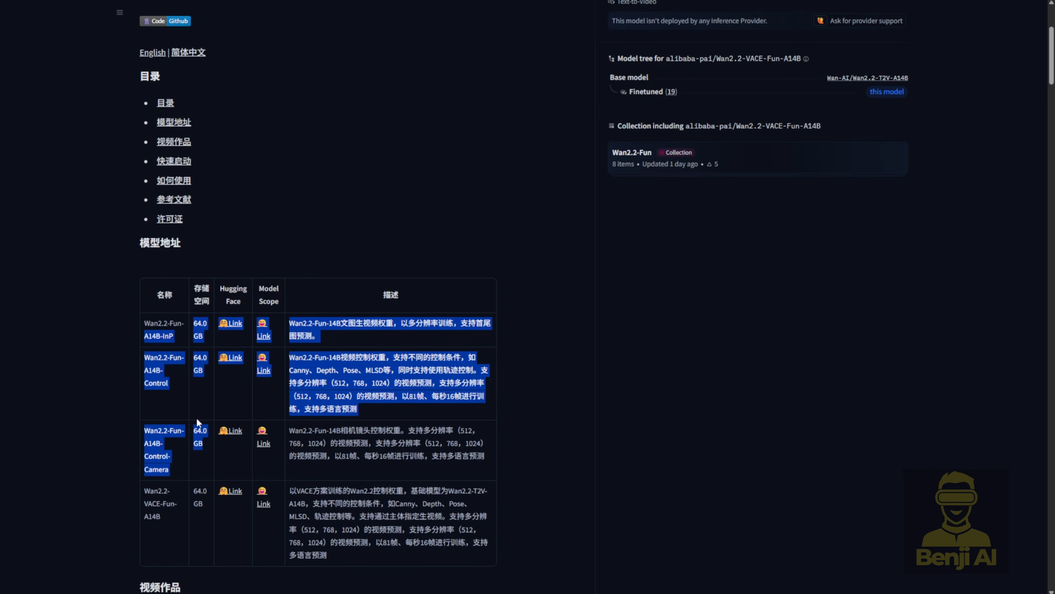
left_click(238, 462)
scroll(259, 276, "up", 5)
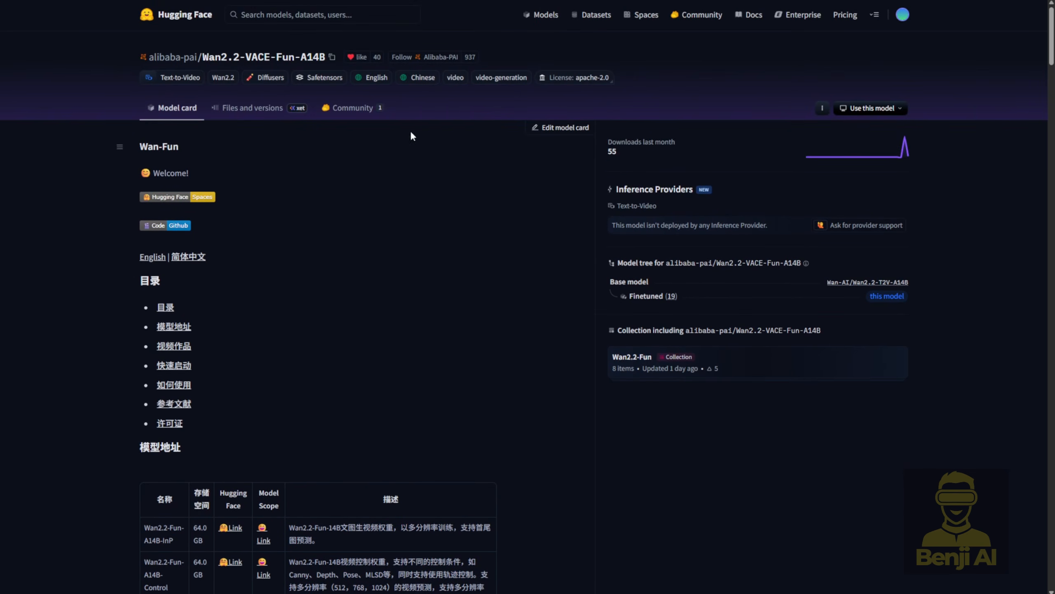
Step: Browse the Wan2.2-VACE-Fun-A14B repository files and open the high_noise_model folder
left_click(265, 112)
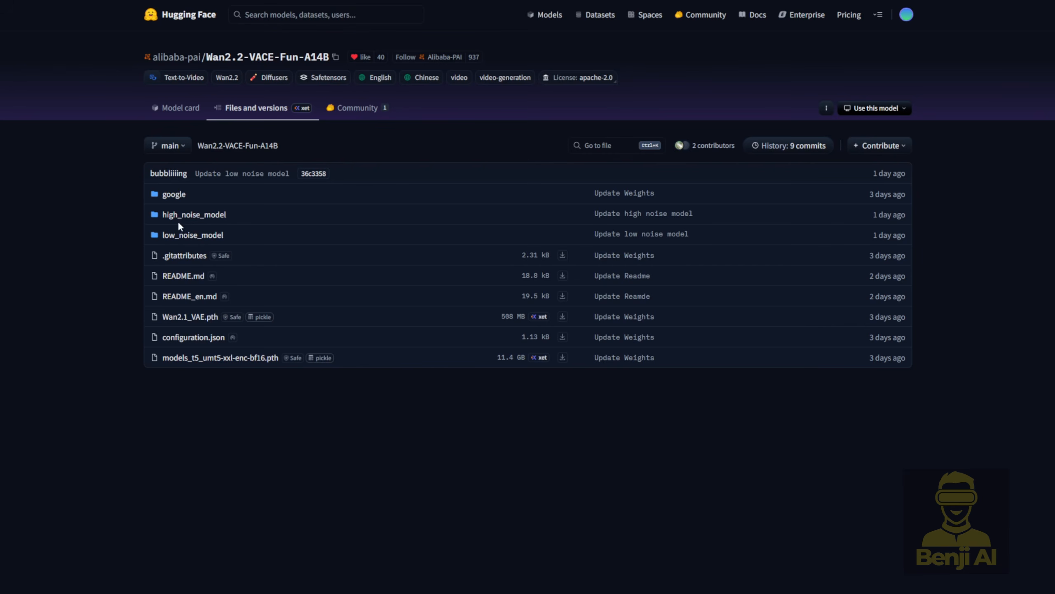
left_click(214, 215)
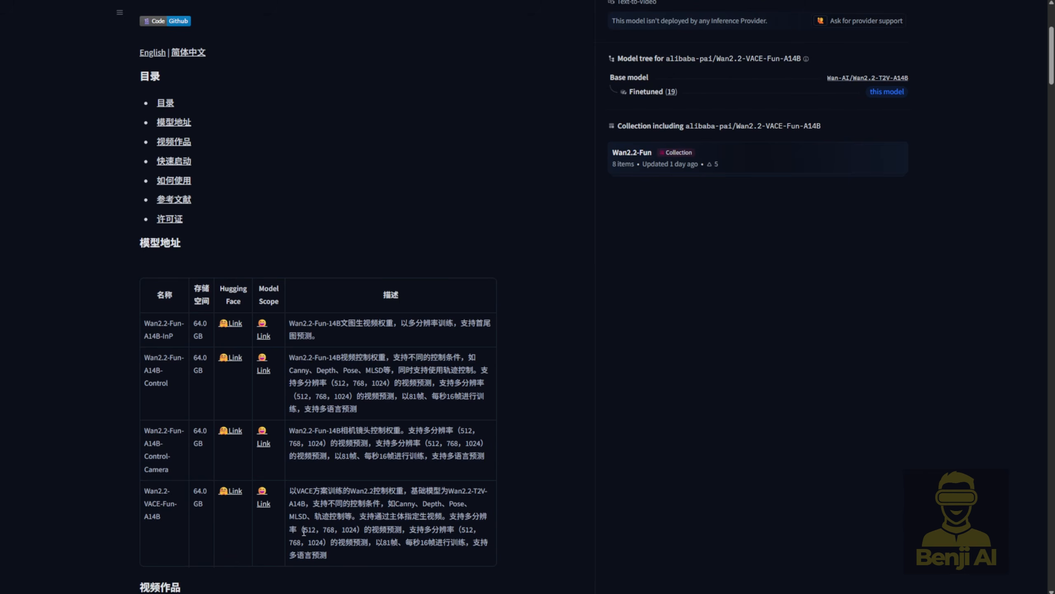
scroll(415, 521, "up", 5)
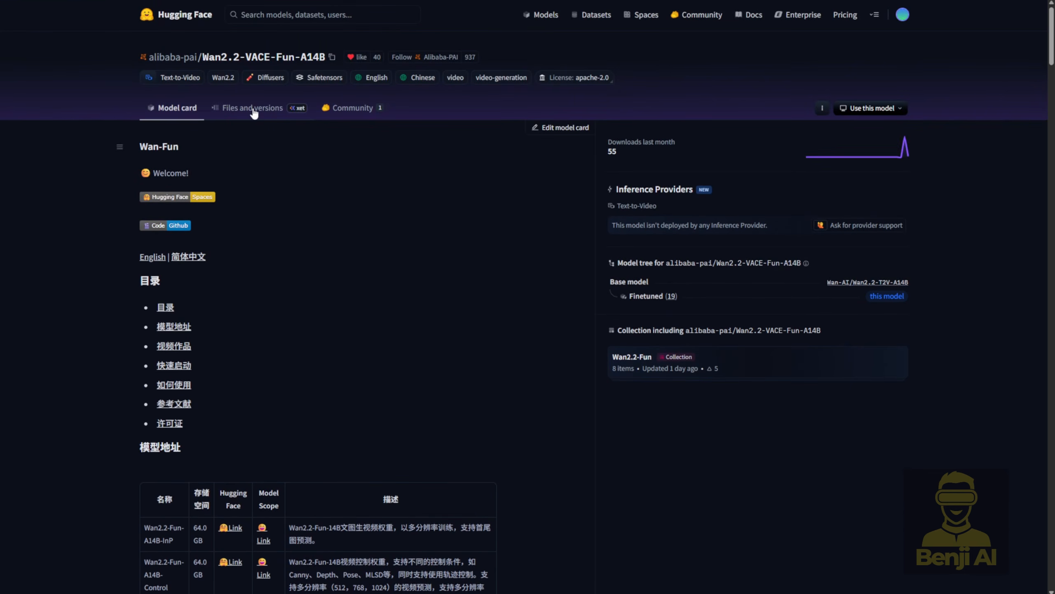
left_click(254, 109)
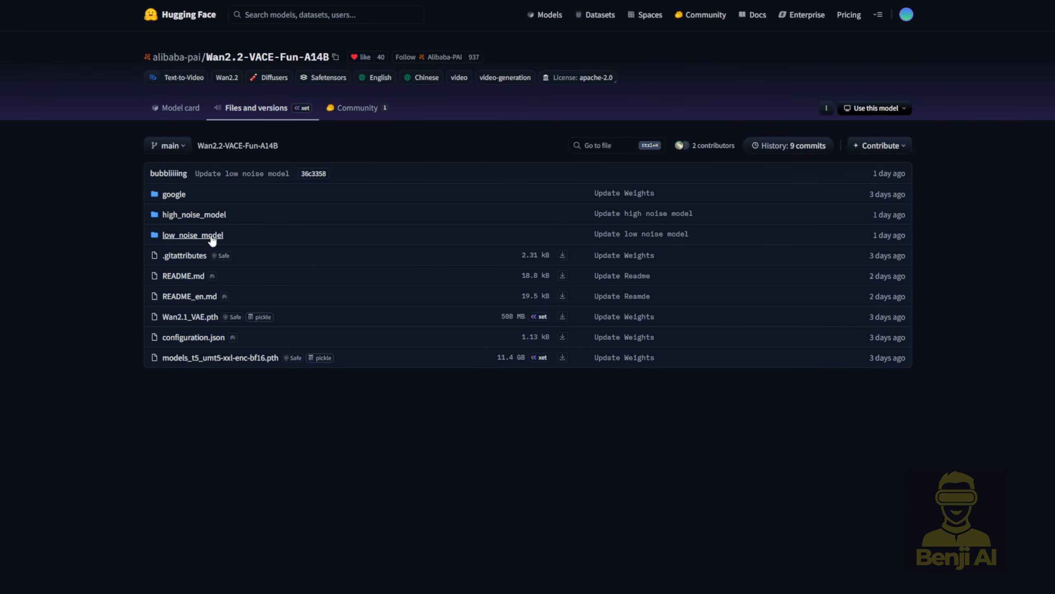
left_click(203, 215)
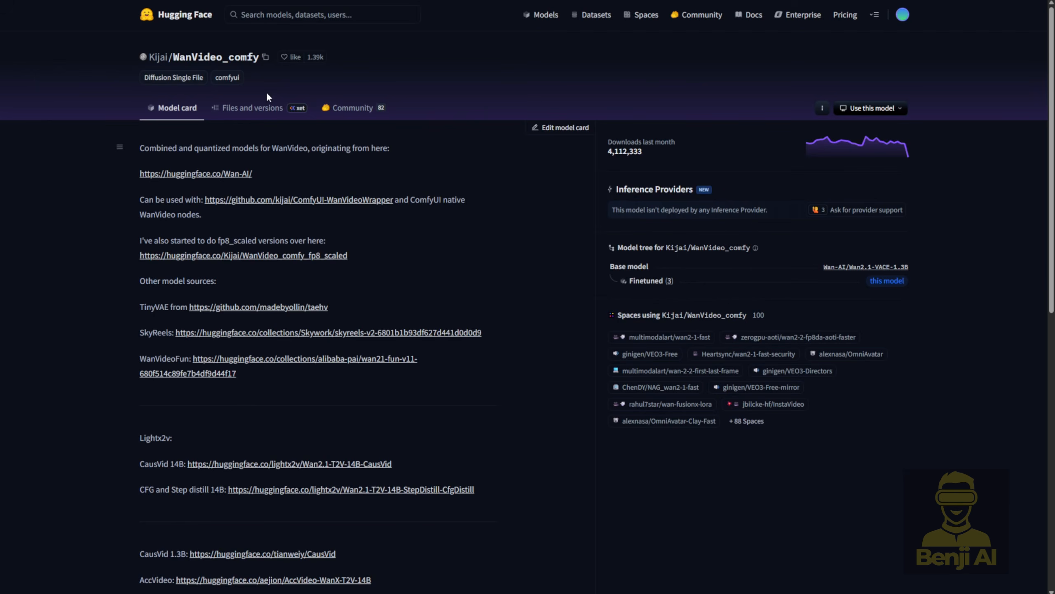
Step: Open the Fun/VACE folder in the WanVideo_comfy repository files
left_click(253, 108)
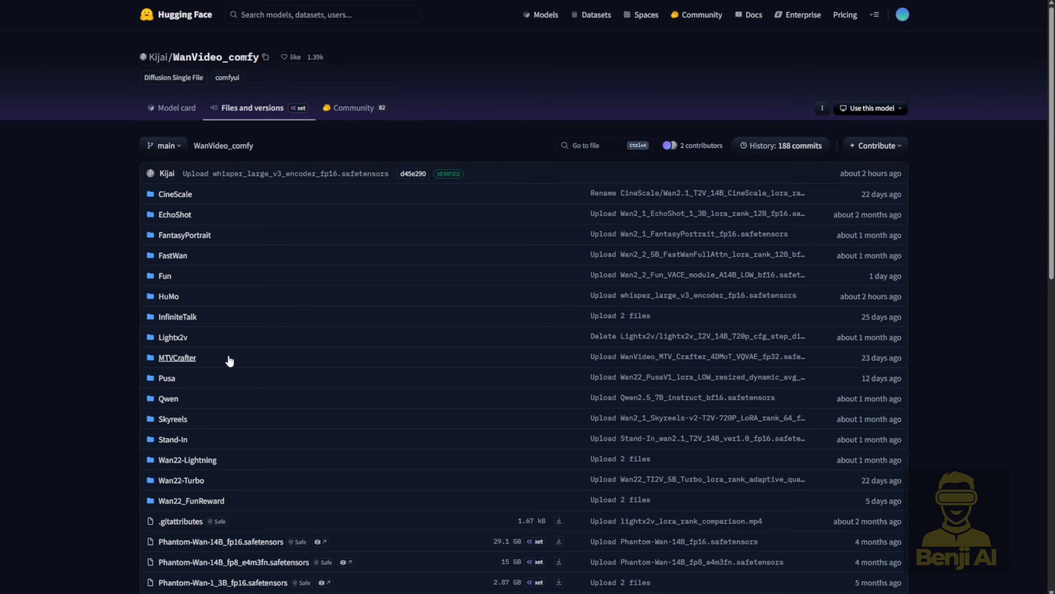
left_click(164, 276)
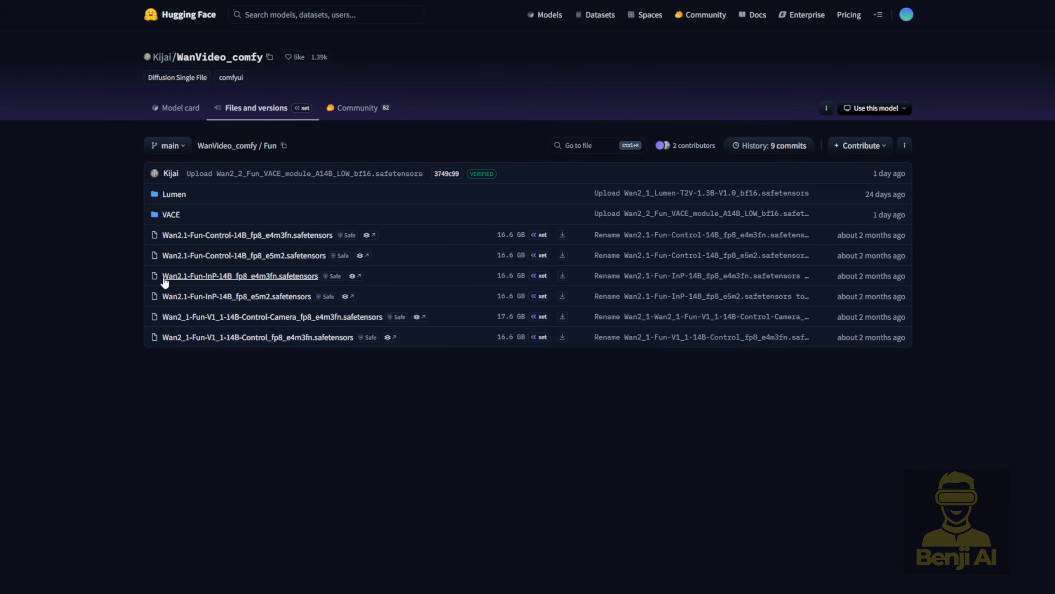
left_click(175, 216)
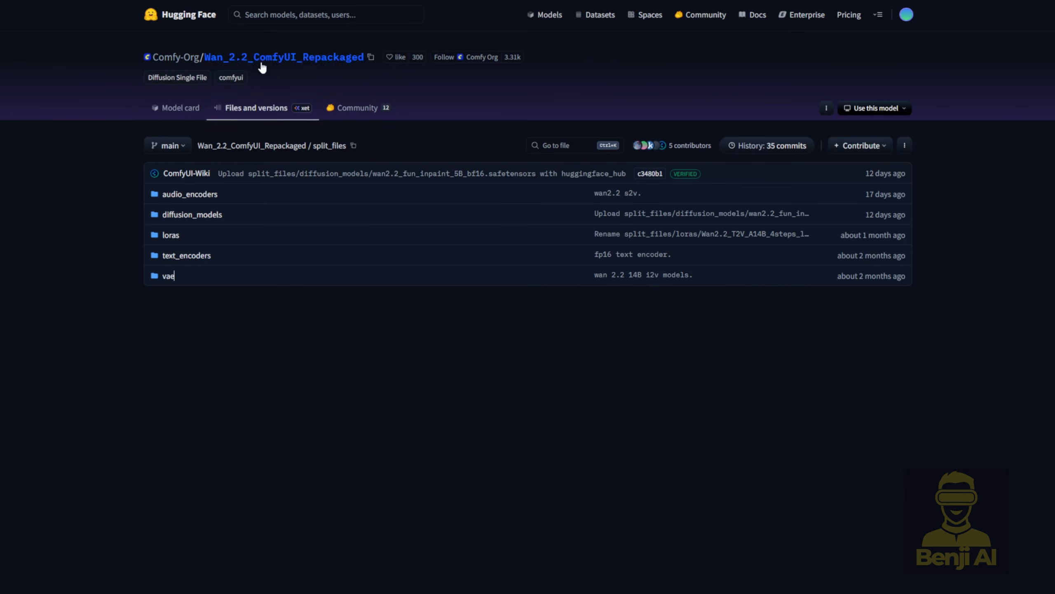
Step: Compare the diffusion_models folder of Wan_2.2_ComfyUI_Repackaged with the VACE module files in WanVideo_comfy
left_click(192, 214)
scroll(137, 484, "down", 3)
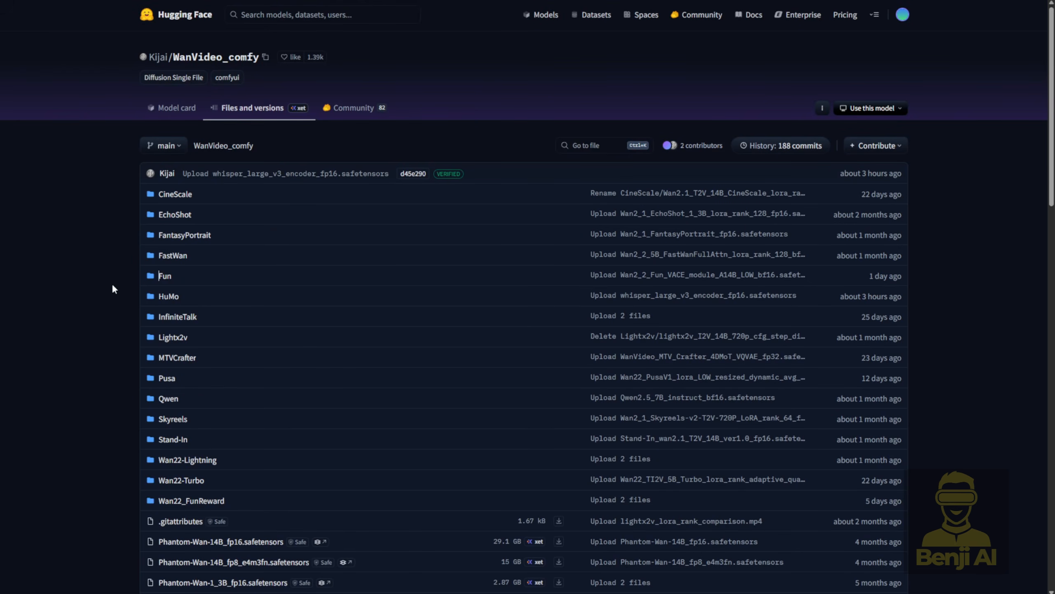
key("alt+Left")
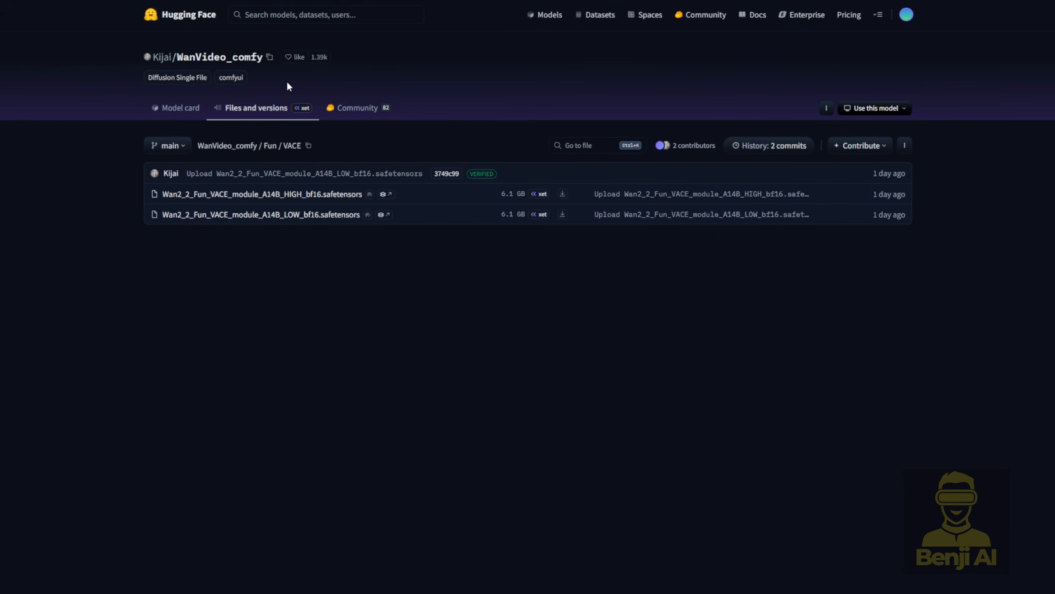
key("alt+Left")
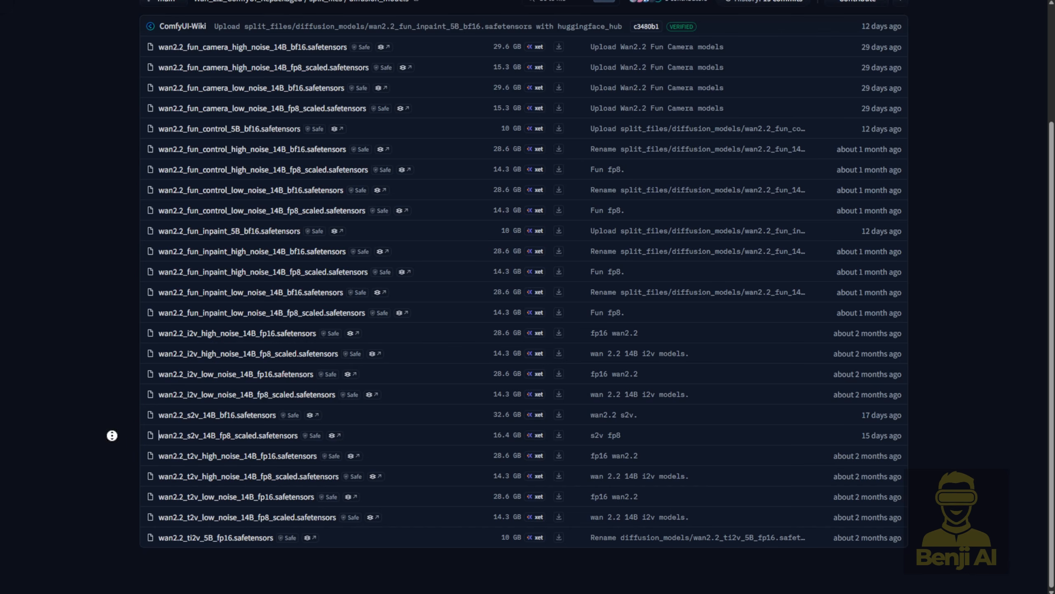
scroll(112, 291, "up", 4)
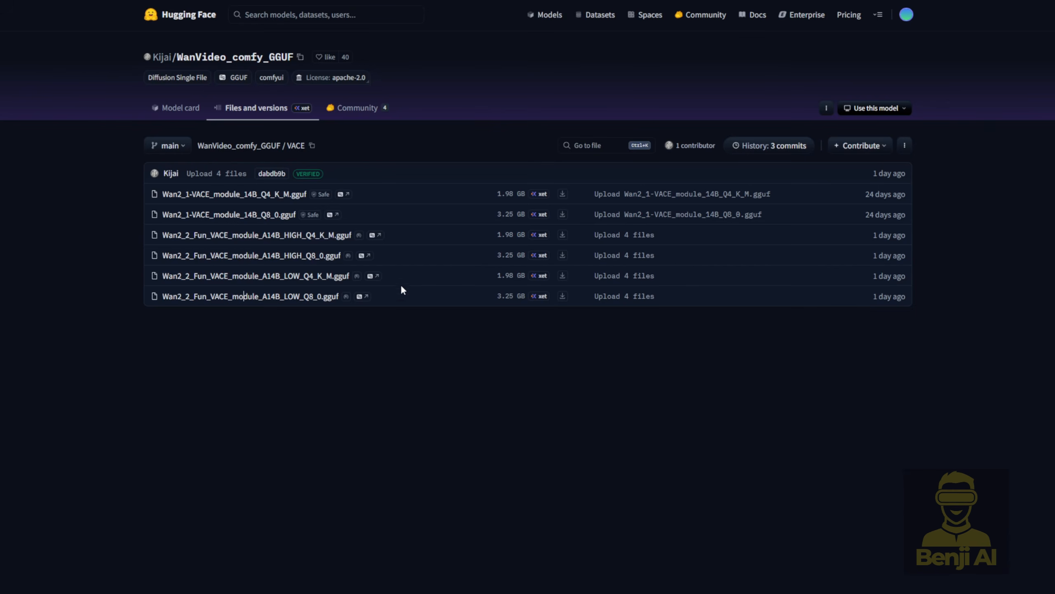
Step: Highlight the Wan2_2_Fun_VACE_module_A14B LOW and HIGH Q4_K_M GGUF files in the WanVideo_comfy_GGUF VACE folder
left_click_drag(388, 281, 146, 275)
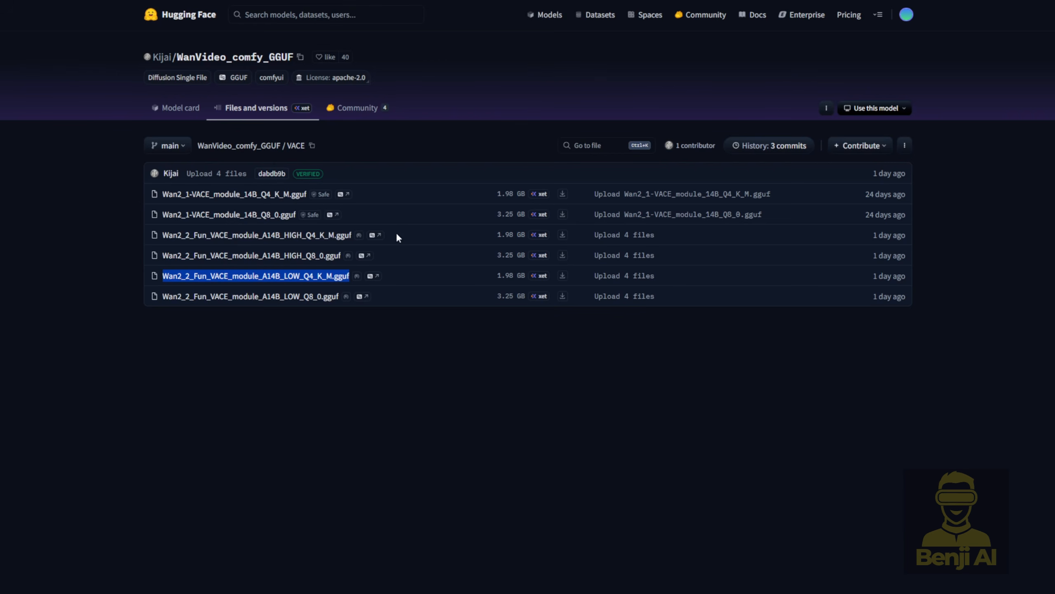
left_click_drag(403, 235, 167, 236)
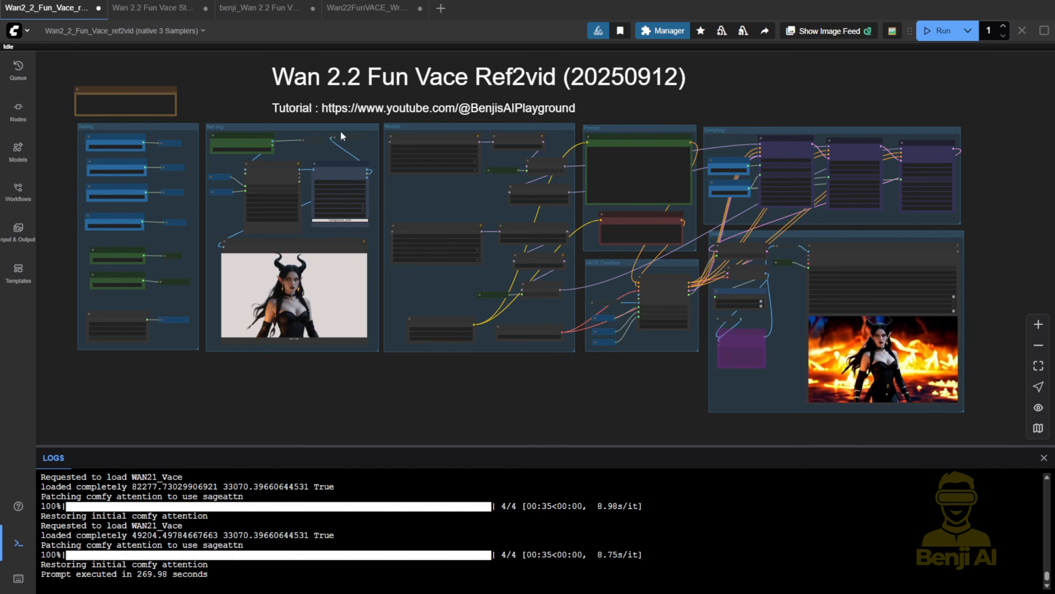
Step: Switch to the ComfyUI ref2vid workflow and examine the Setting group's frames, sampling steps, FPS, shift and seed nodes
scroll(674, 155, "up", 2)
left_click_drag(674, 155, 873, 73)
scroll(438, 277, "up", 4)
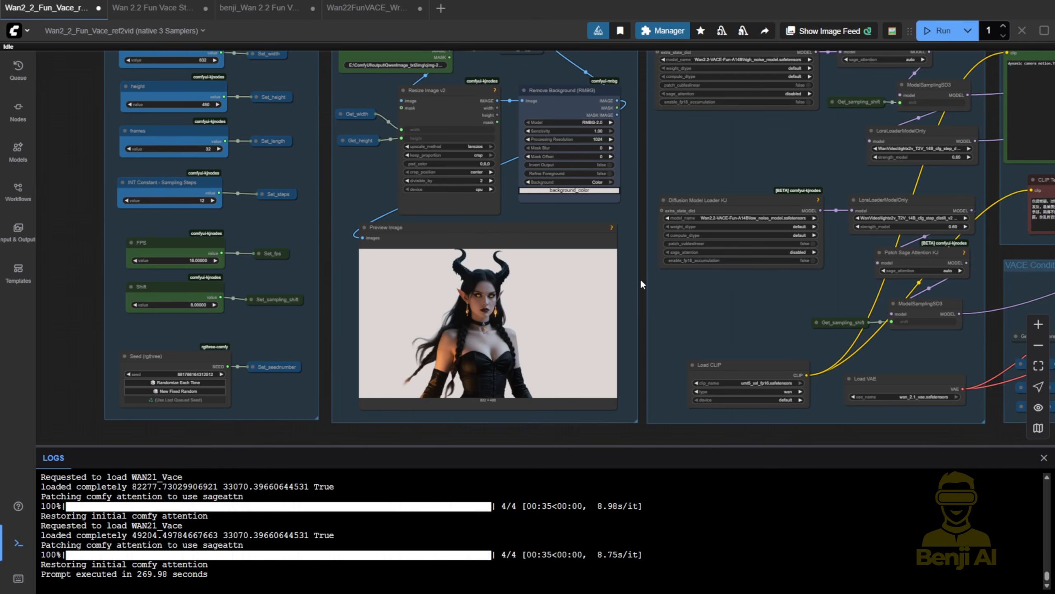
scroll(639, 279, "up", 2)
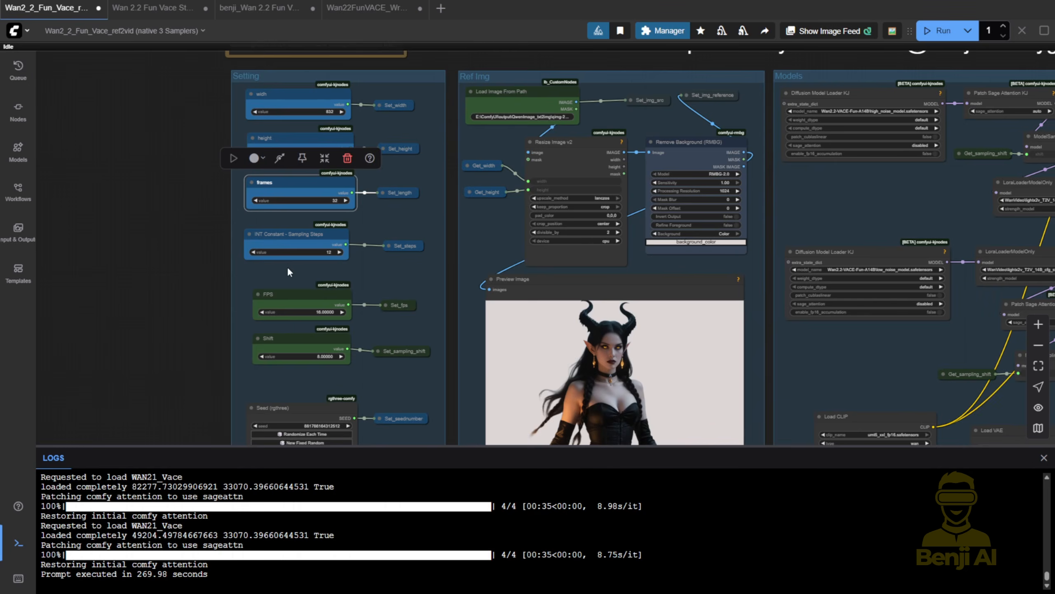
scroll(291, 268, "up", 1)
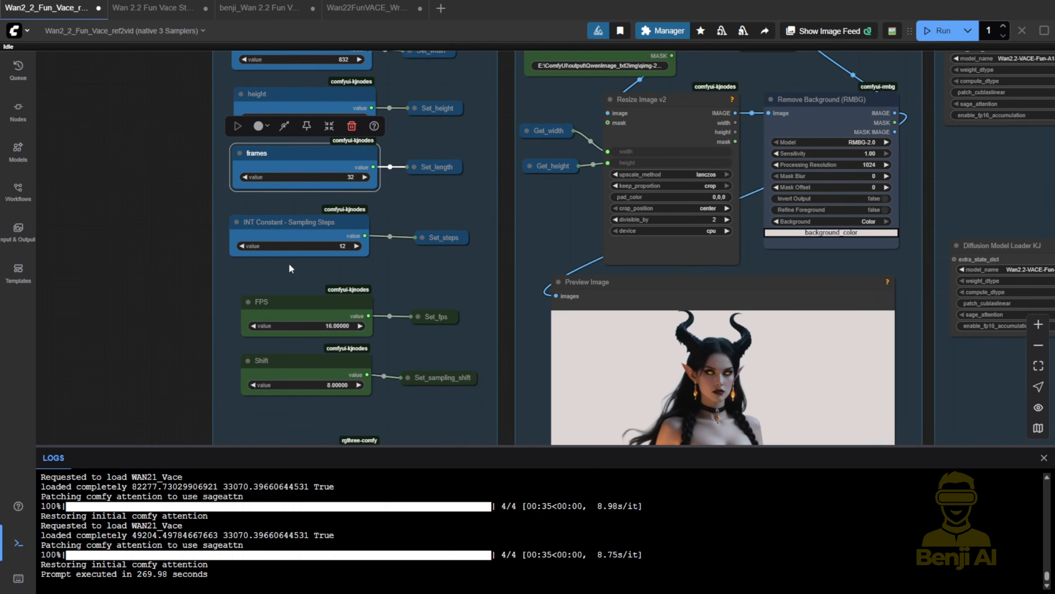
left_click(301, 225)
left_click(303, 311)
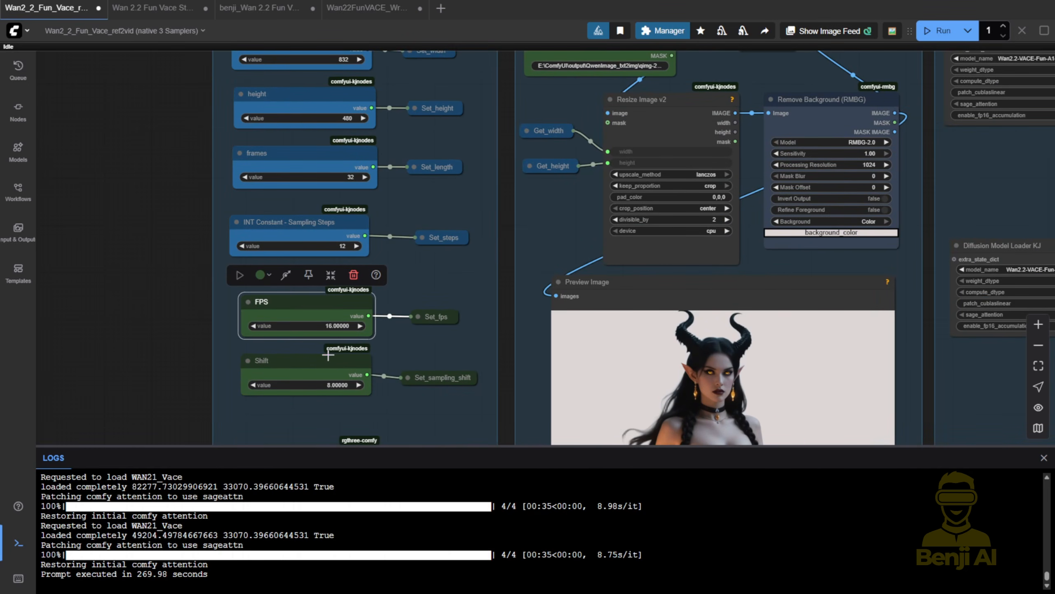
left_click(301, 369)
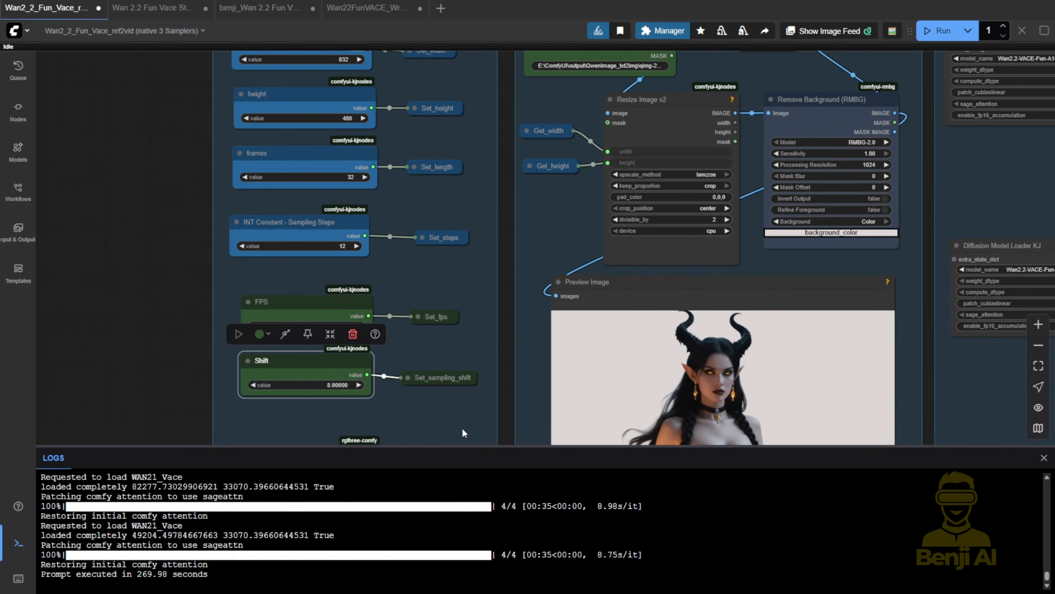
scroll(429, 421, "down", 2)
left_click_drag(429, 421, 414, 285)
left_click(347, 311)
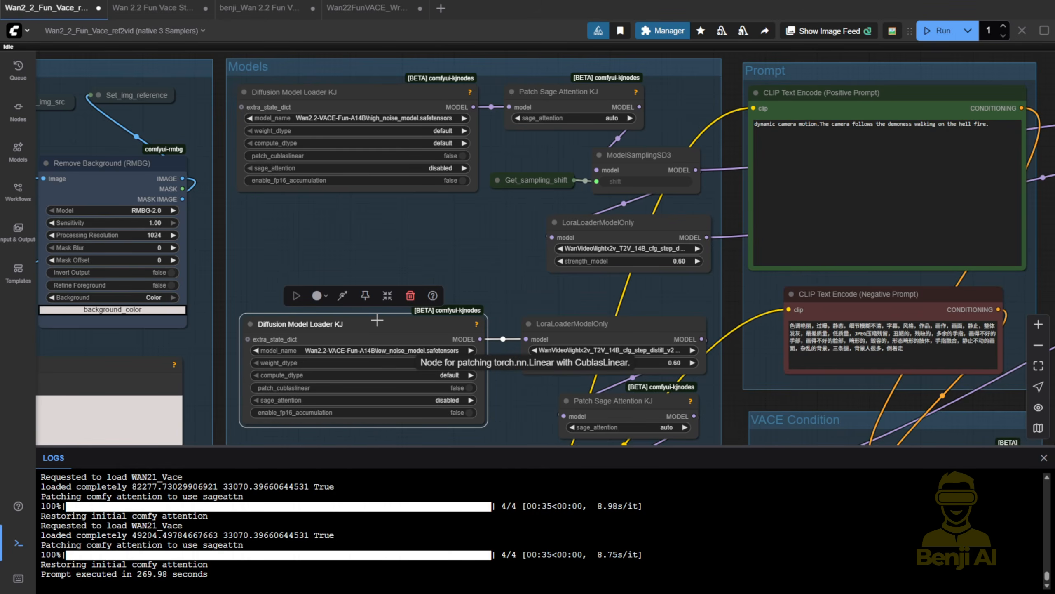
Step: Add a Load Diffusion Model node, place it above the low-noise Diffusion Model Loader KJ node and widen it
double_click(377, 320)
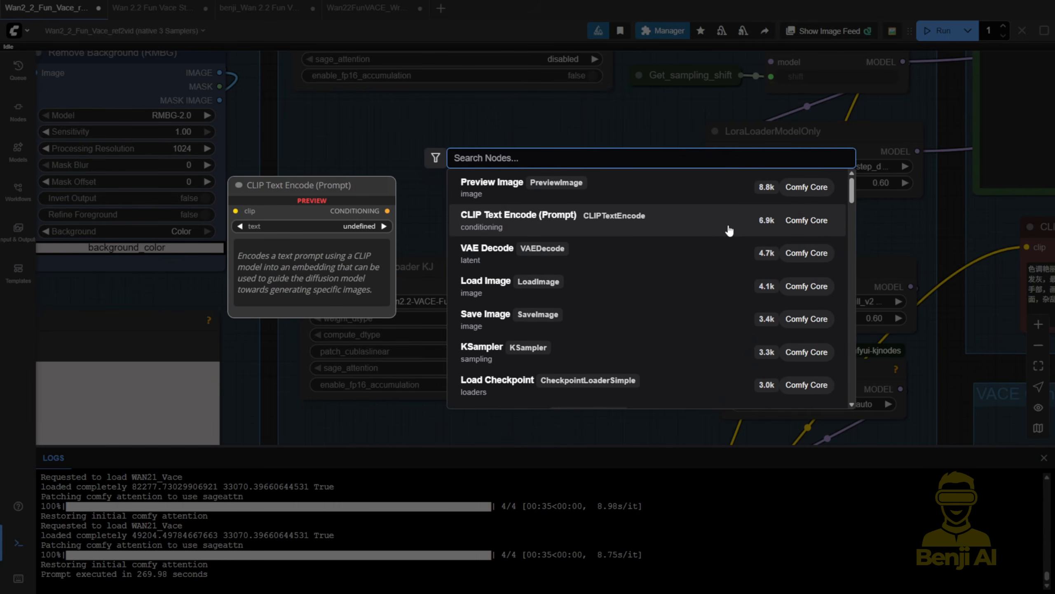
type("Diffusu")
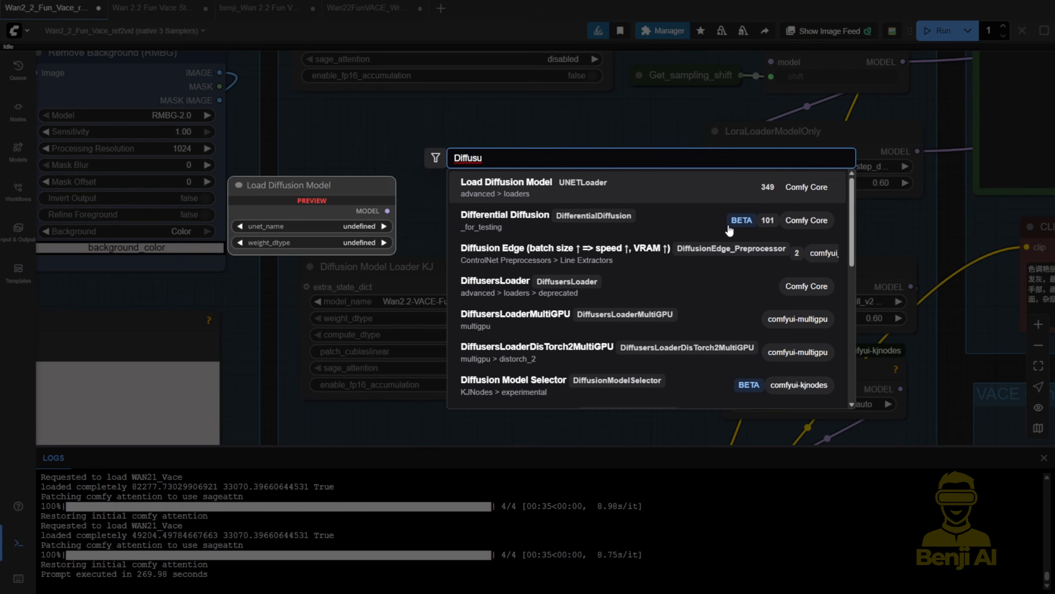
key("Return")
scroll(664, 213, "up", 2)
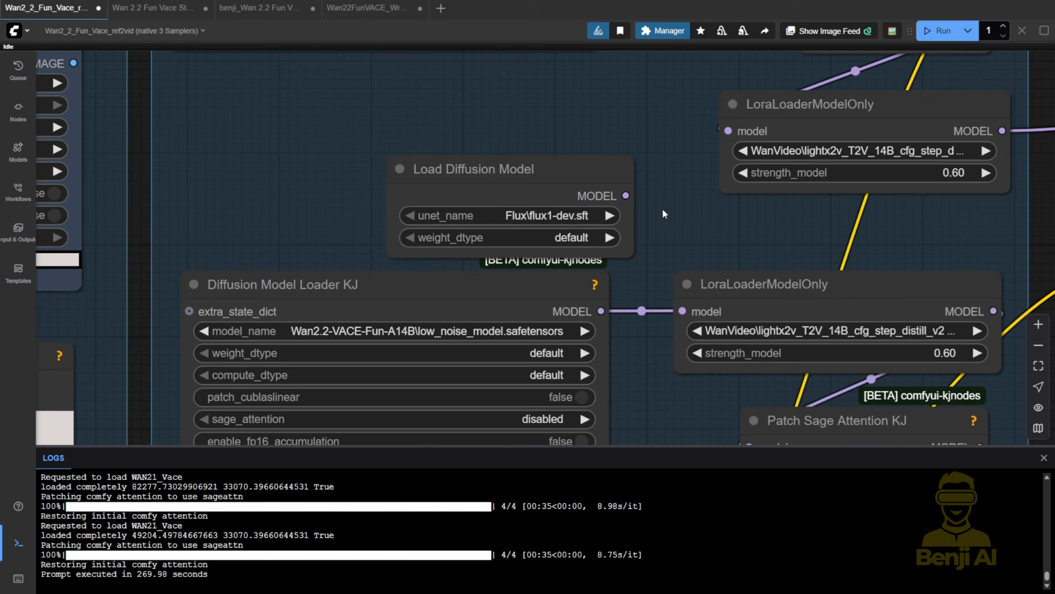
left_click_drag(540, 177, 376, 138)
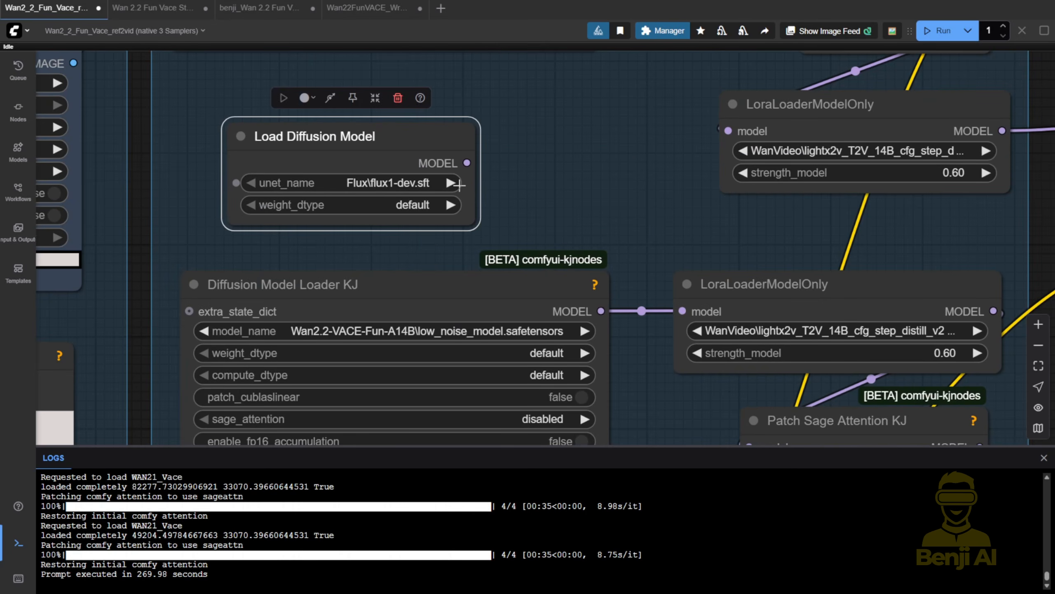
left_click_drag(477, 226, 632, 228)
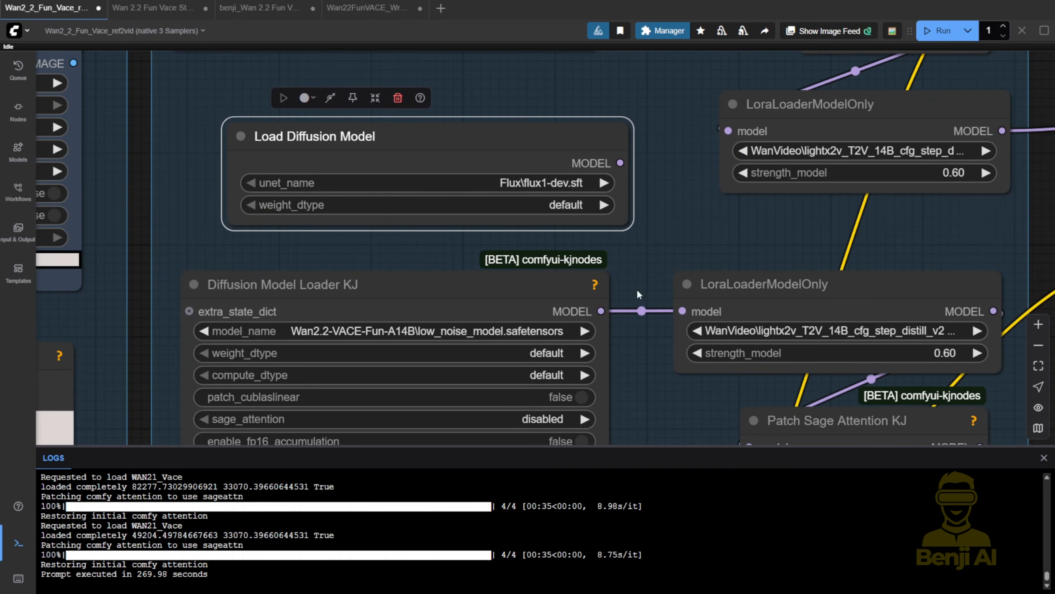
Step: Set the Load Diffusion Model node's unet_name to wan2_2\Wan2_2_Fun_VACE_module_A14B_LOW_bf16.safetensors
left_click_drag(637, 289, 561, 292)
left_click(444, 187)
left_click(540, 434)
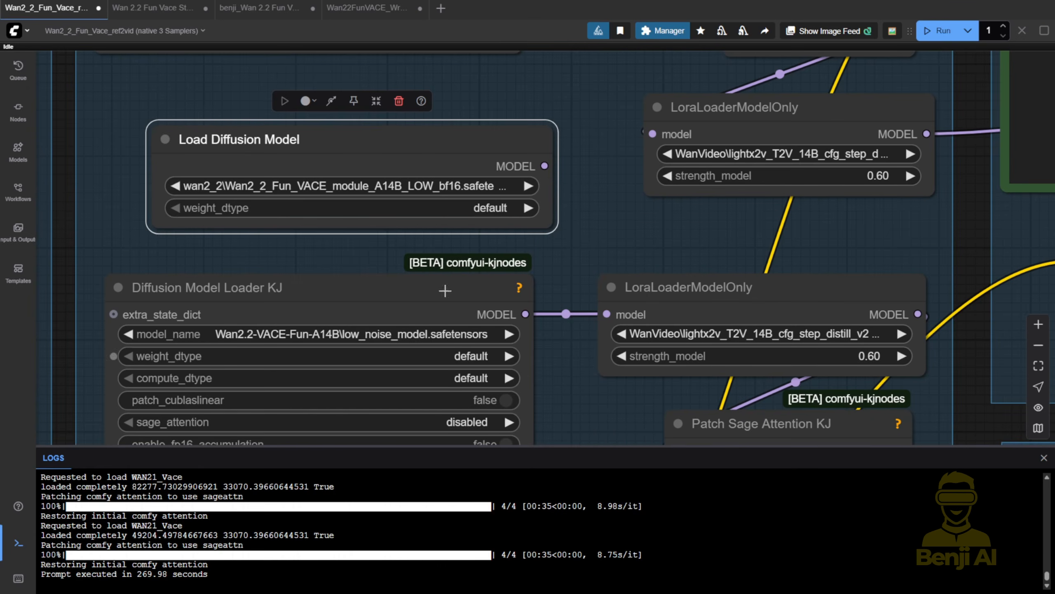
Step: Widen the Load Diffusion Model node and connect its MODEL output to the LoraLoaderModelOnly node fed by the low-noise loader
left_click_drag(223, 145, 203, 166)
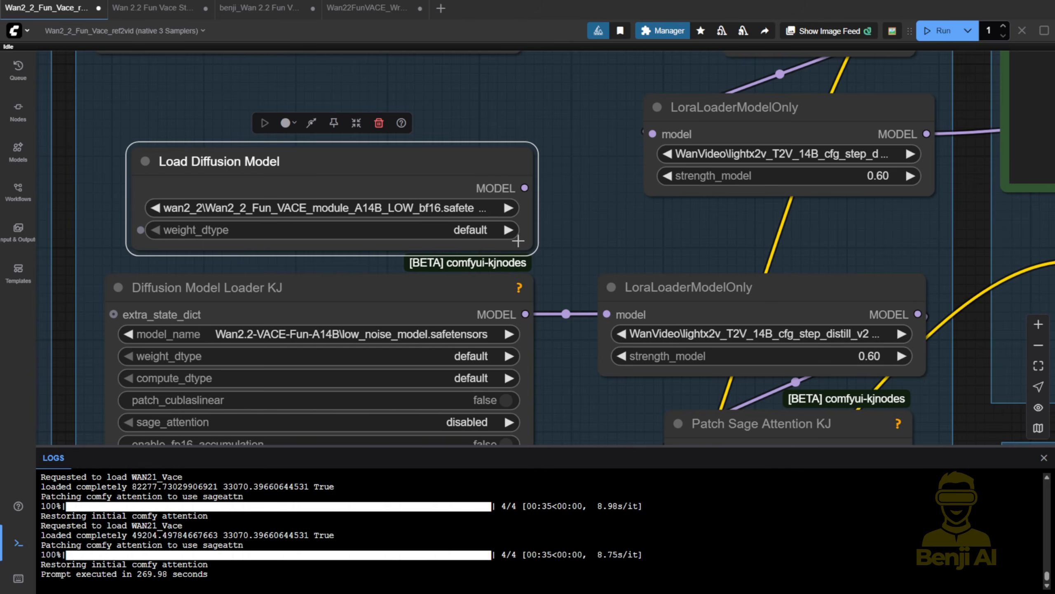
left_click_drag(533, 249, 565, 242)
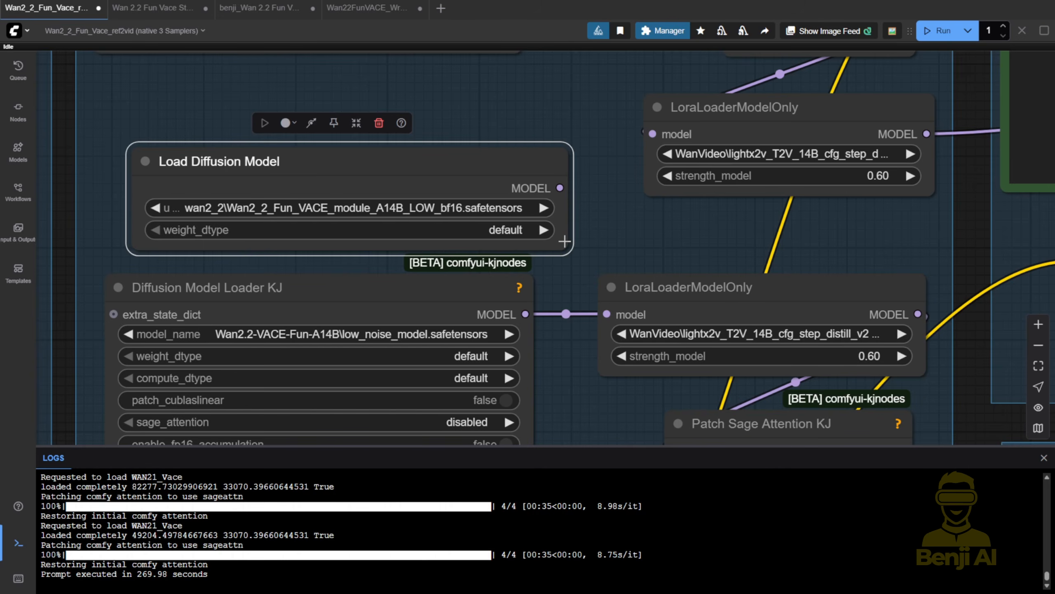
left_click_drag(560, 188, 607, 314)
left_click_drag(572, 362, 630, 236)
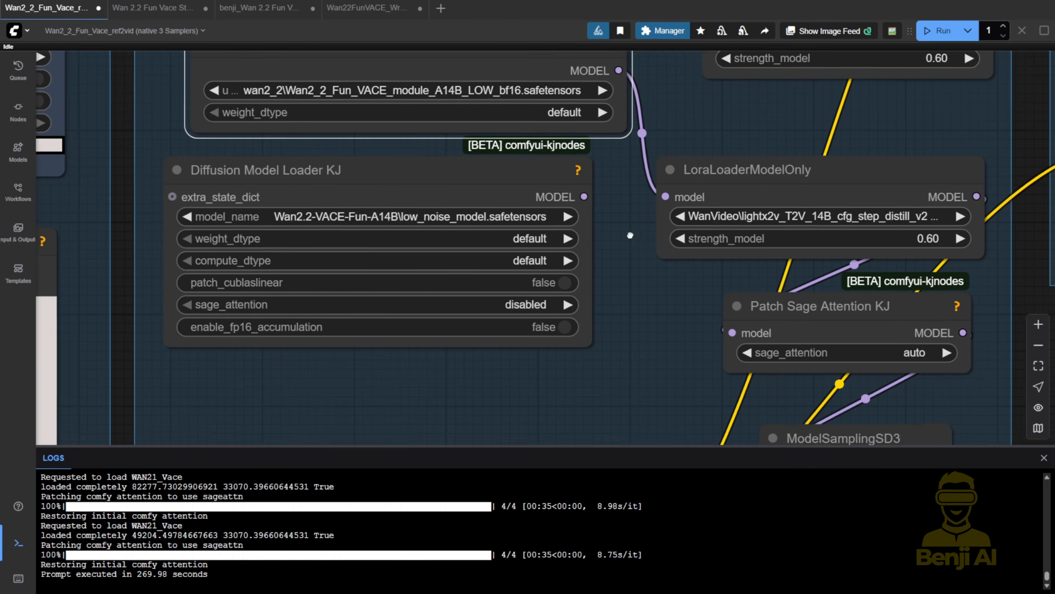
Step: Undo the last node move and LoRA connection change, and delete the Load Diffusion Model node
left_click_drag(384, 183, 380, 321)
scroll(420, 134, "up", 3)
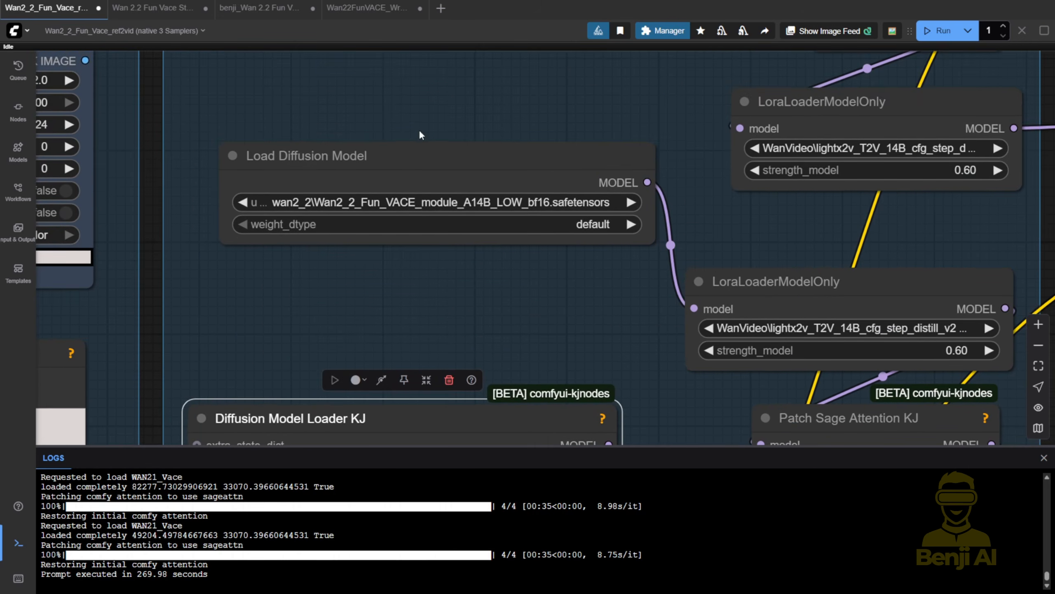
key("ctrl+z")
key("ctrl+z")
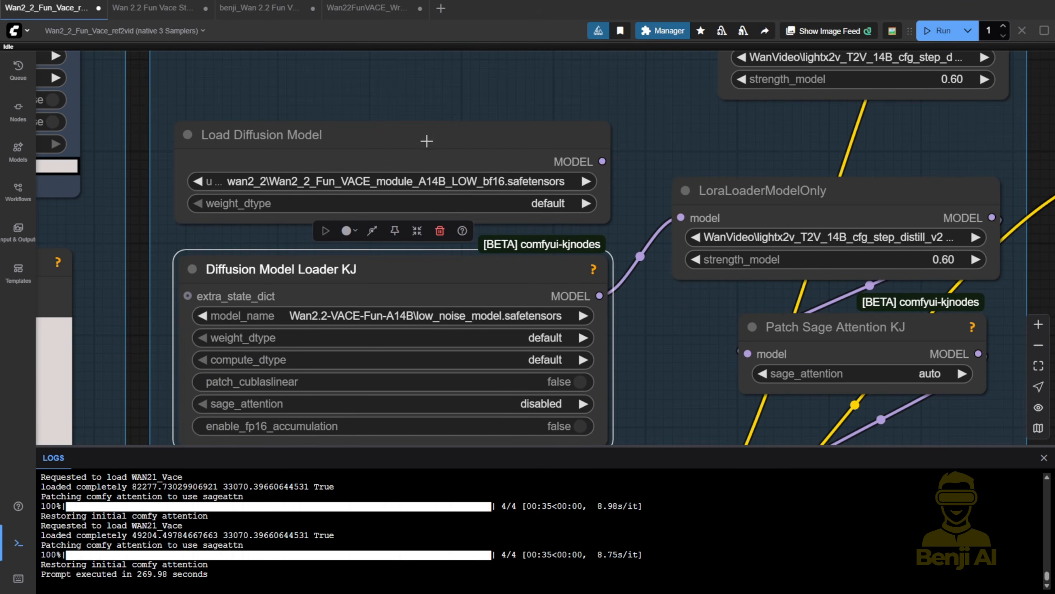
left_click(433, 152)
key("Delete")
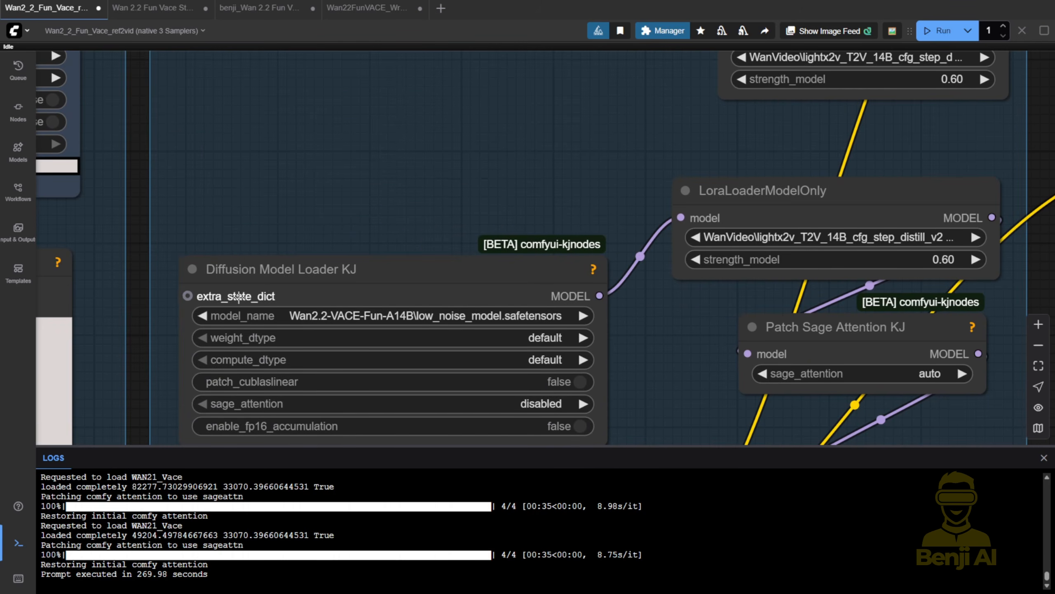
Step: Add a Diffusion Model Selector node, place it above the low-noise Diffusion Model Loader KJ and widen it
mouse_move(880, 193)
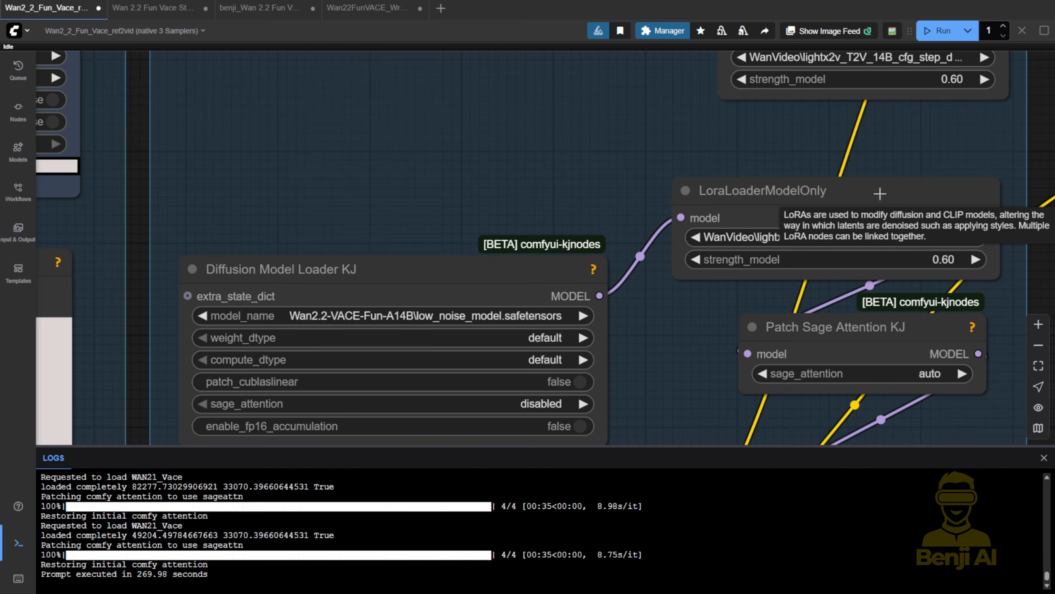
double_click(287, 280)
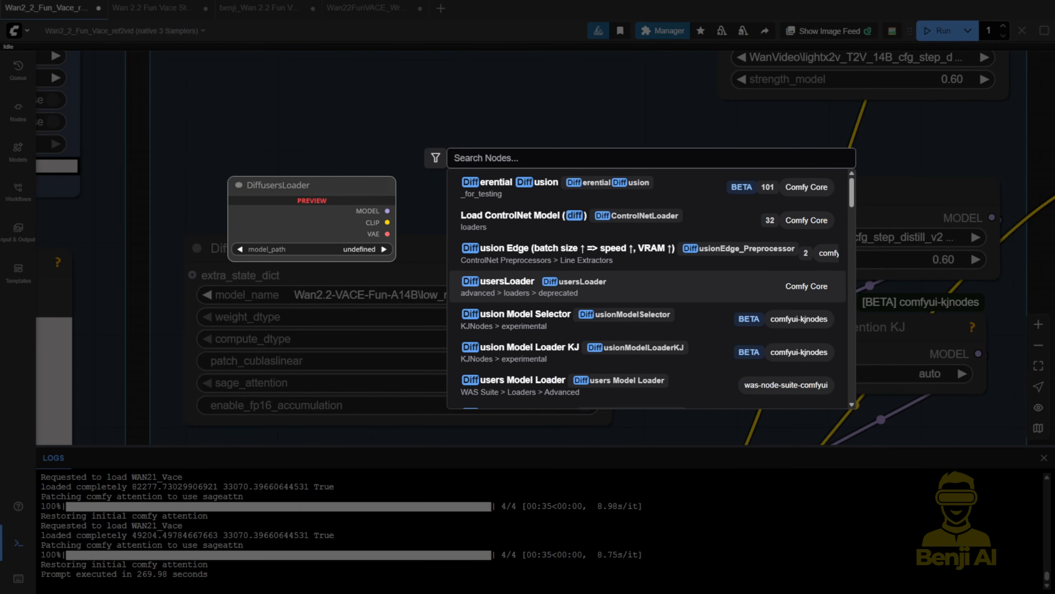
key("Down")
key("Return")
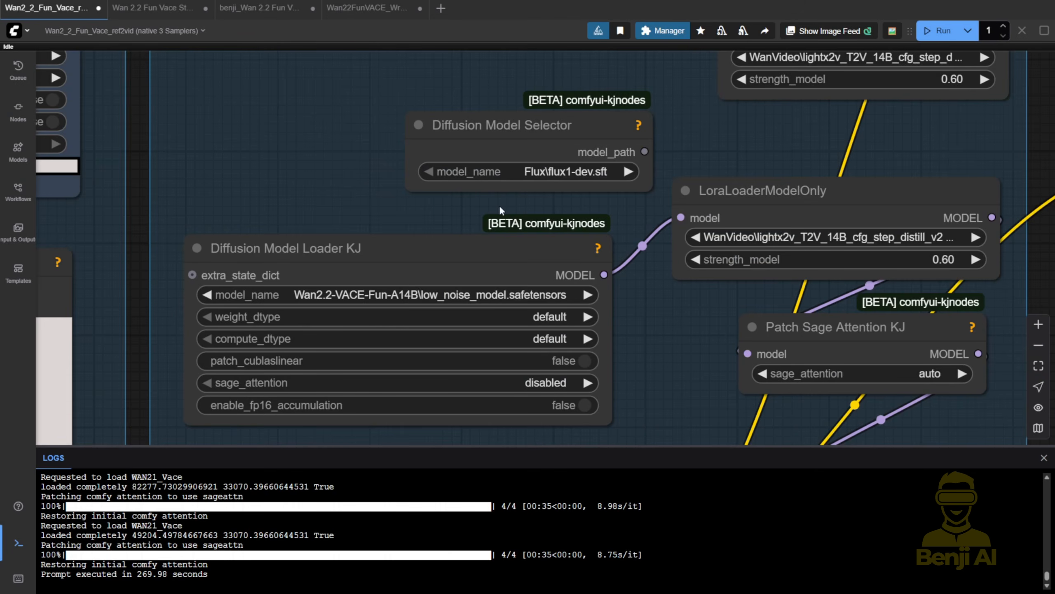
left_click_drag(508, 124, 277, 133)
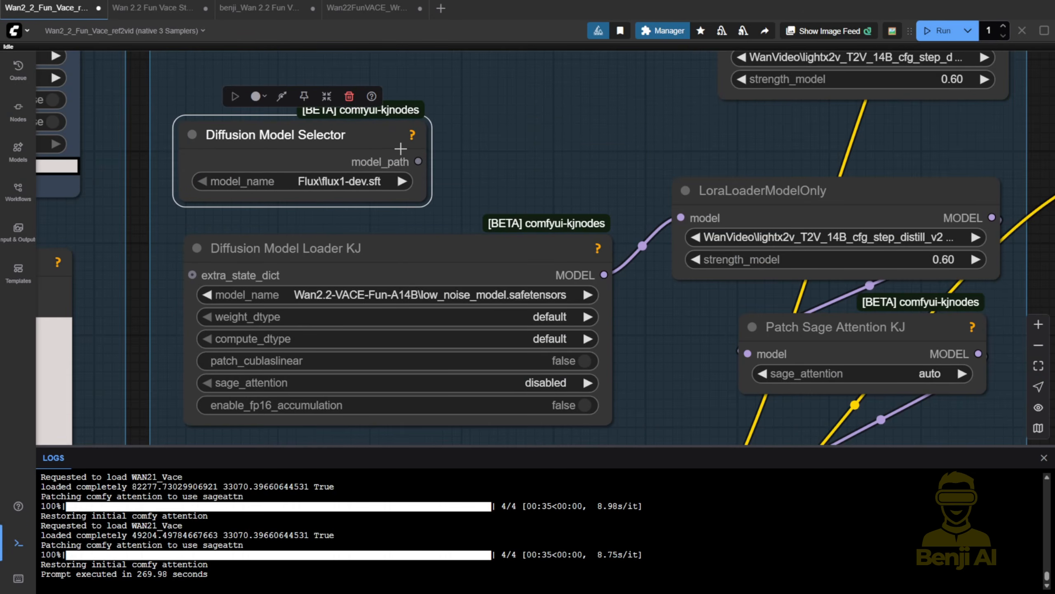
left_click_drag(431, 204, 532, 204)
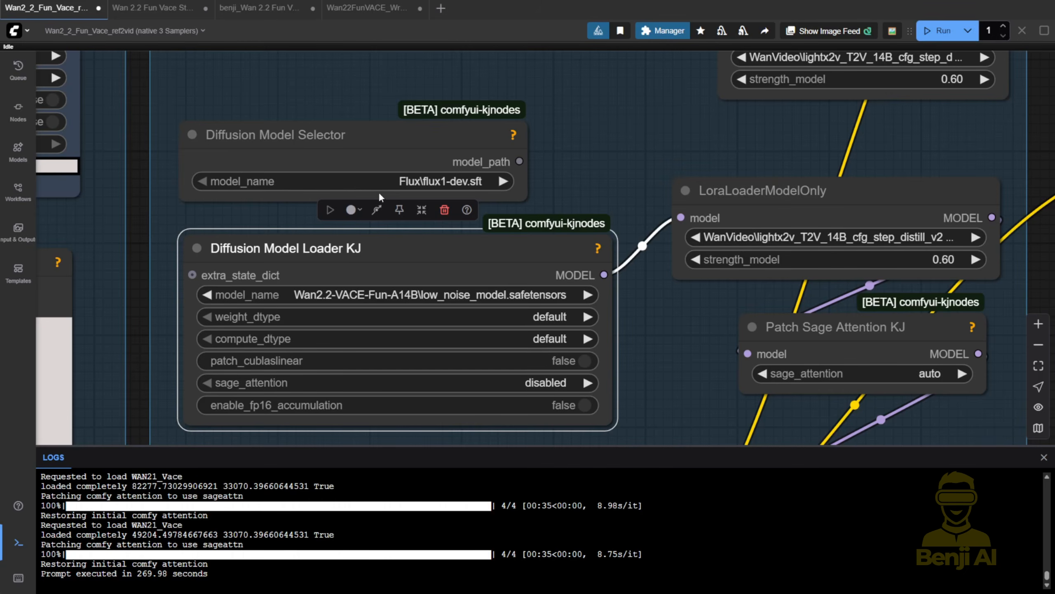
Step: Set the Diffusion Model Selector's model_name to wan2_2\Wan2_2_Fun_VACE_module_A14B_LOW_bf16.safetensors, widen the node and align it with the loader
left_click(386, 184)
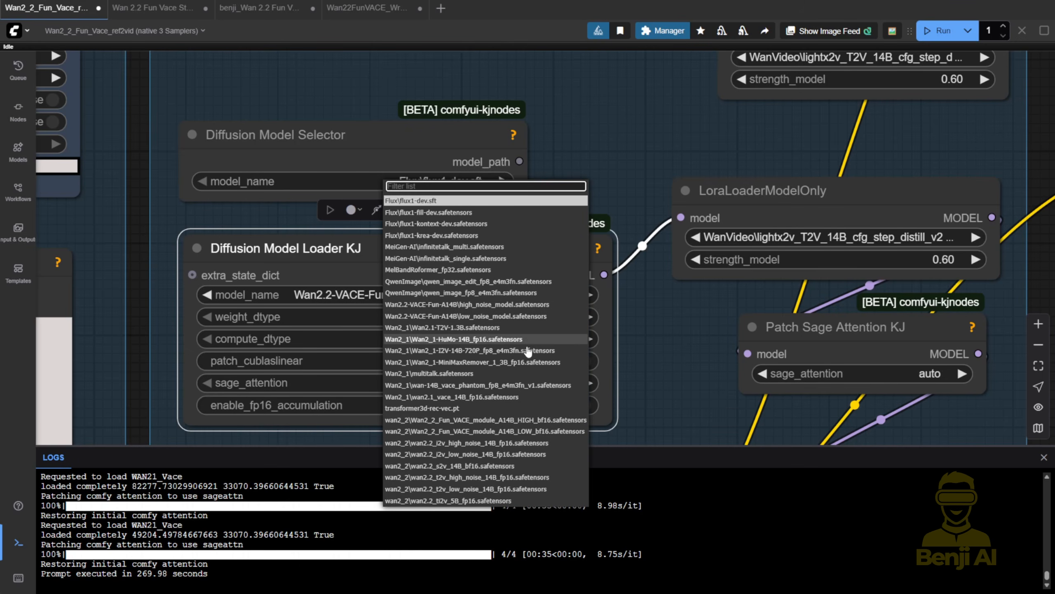
left_click(441, 432)
left_click_drag(522, 194, 615, 198)
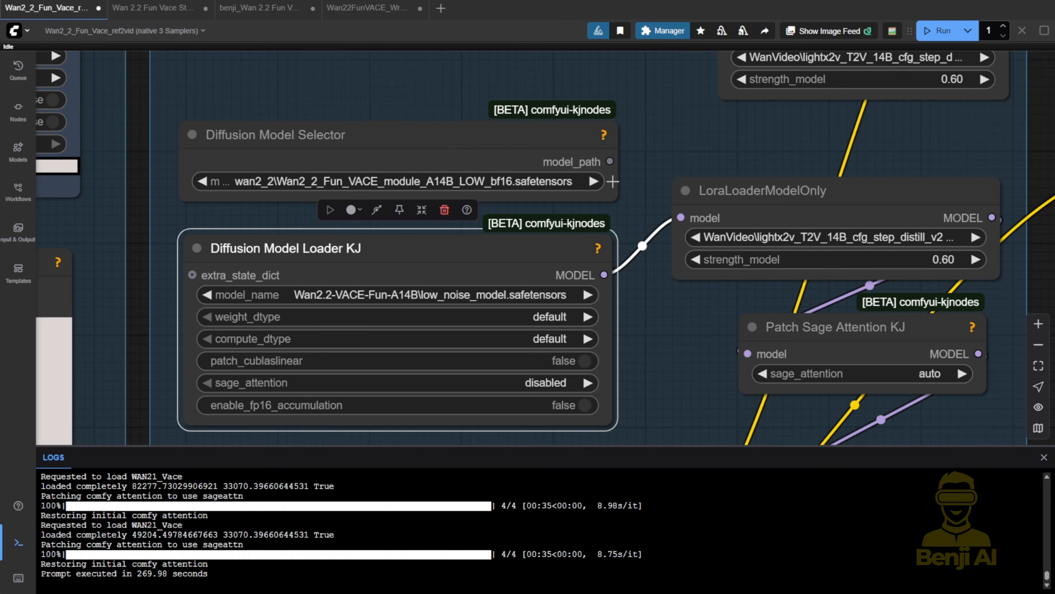
left_click_drag(364, 171, 360, 166)
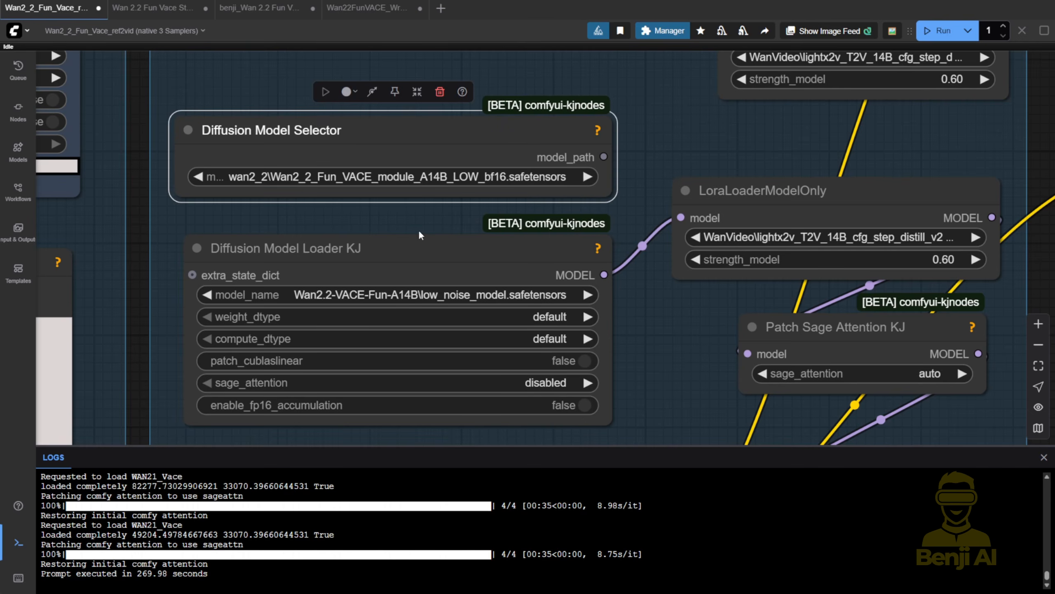
Step: Connect the selector's model_path to the low-noise loader's extra_state_dict and set that loader's model_name to wan2_2\wan2.2_t2v_low_noise_14B_fp16.safetensors
left_click_drag(604, 157, 192, 275)
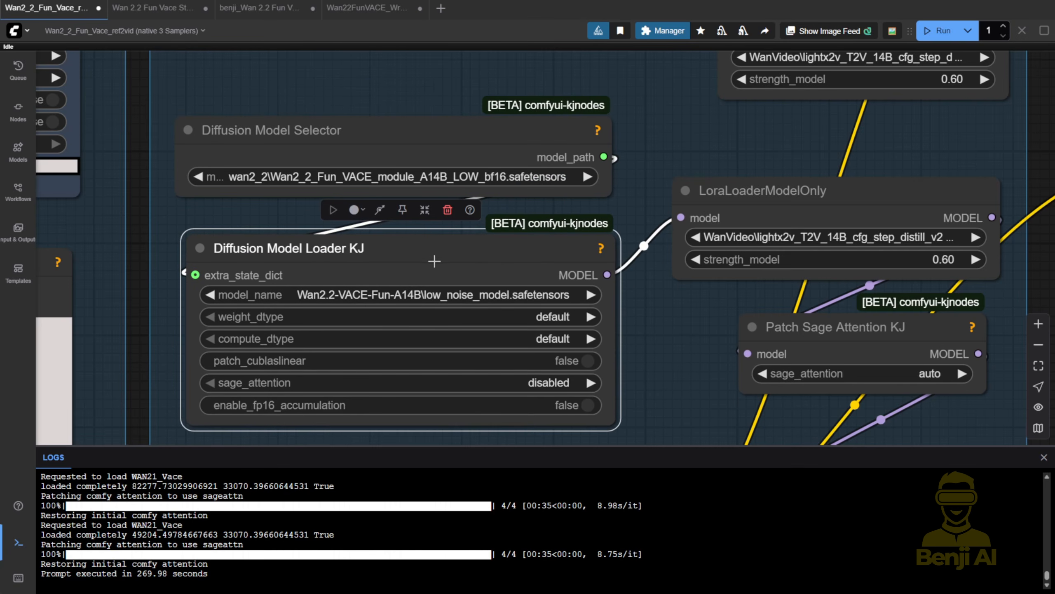
left_click(425, 296)
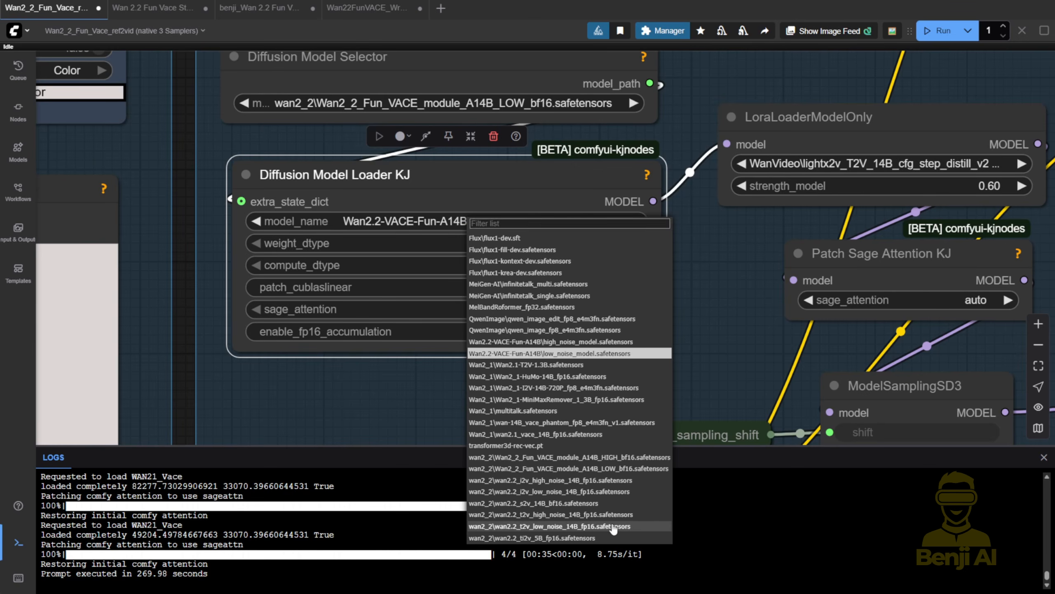
left_click(612, 526)
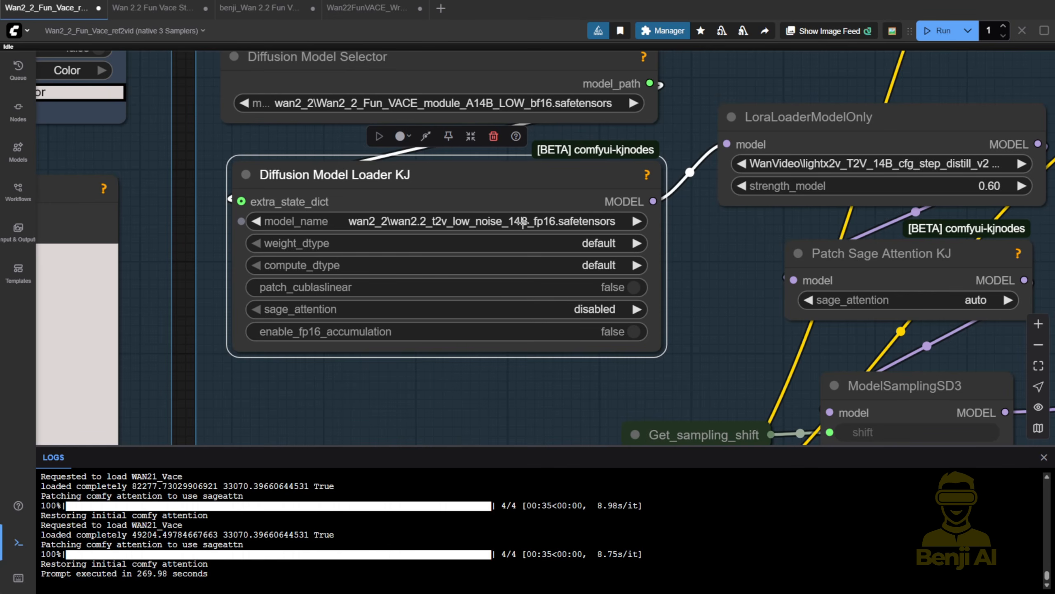
scroll(538, 221, "up", 2)
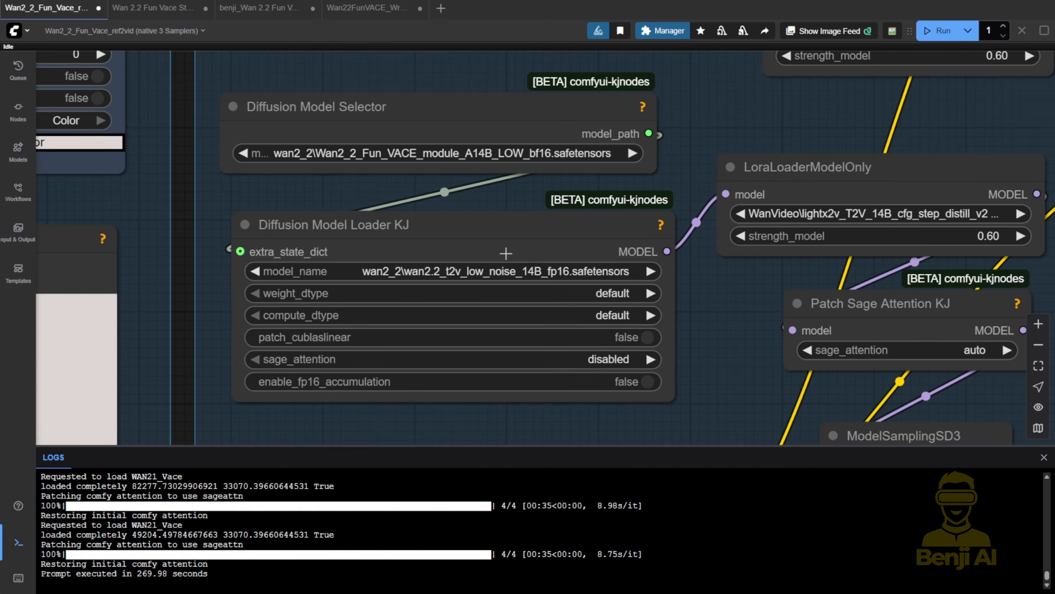
mouse_move(480, 115)
left_mouse_down()
mouse_move(521, 147)
mouse_move(476, 117)
left_mouse_up()
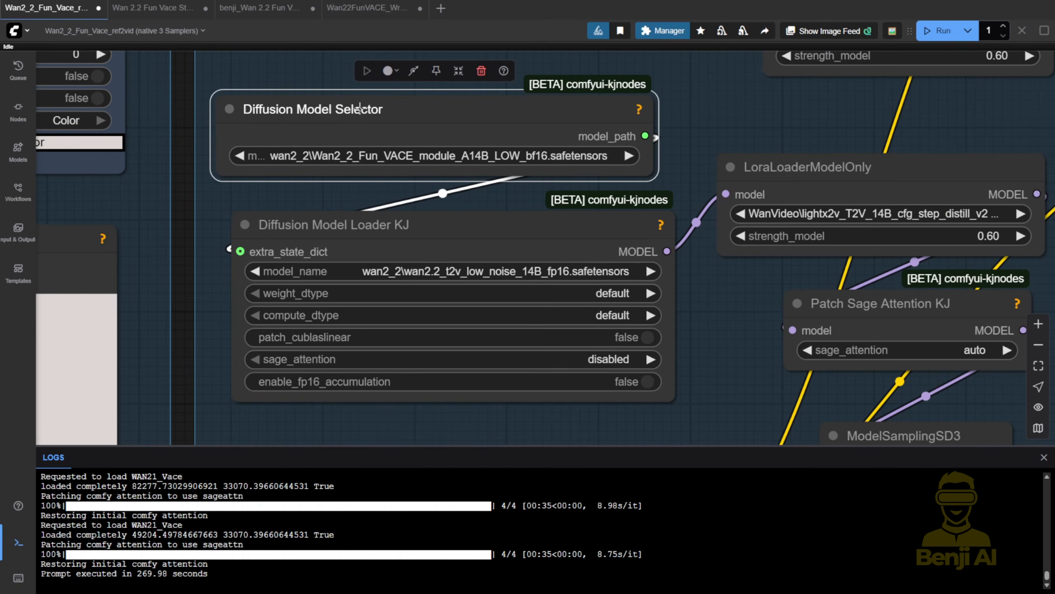
Step: Replace the high-noise Diffusion Model Loader KJ in the Models group with a copy of the low-noise selector and loader pair
left_click(539, 284)
scroll(539, 284, "down", 3)
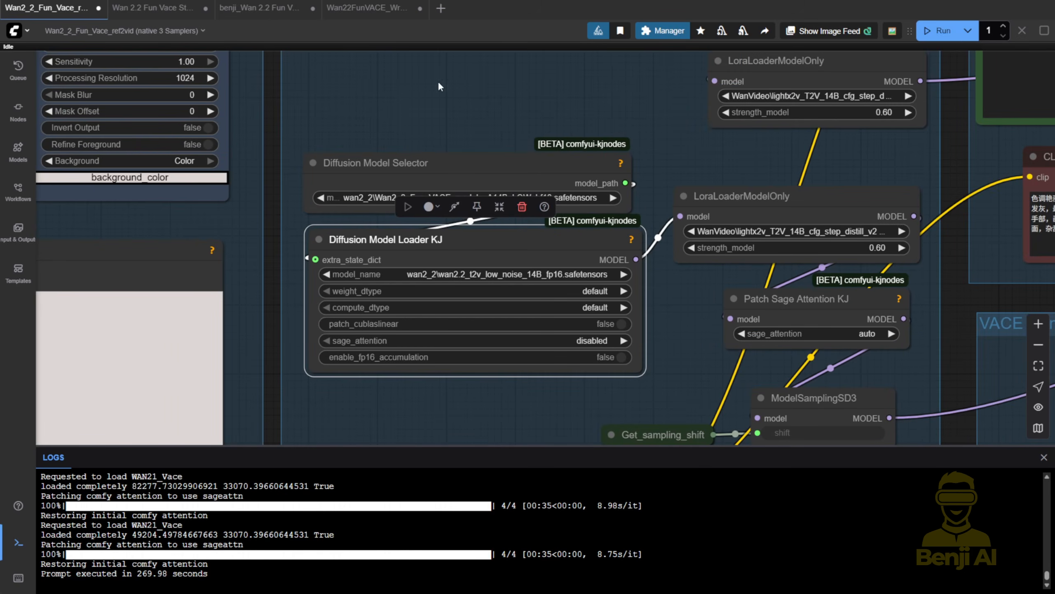
left_click(430, 377)
scroll(482, 94, "up", 6)
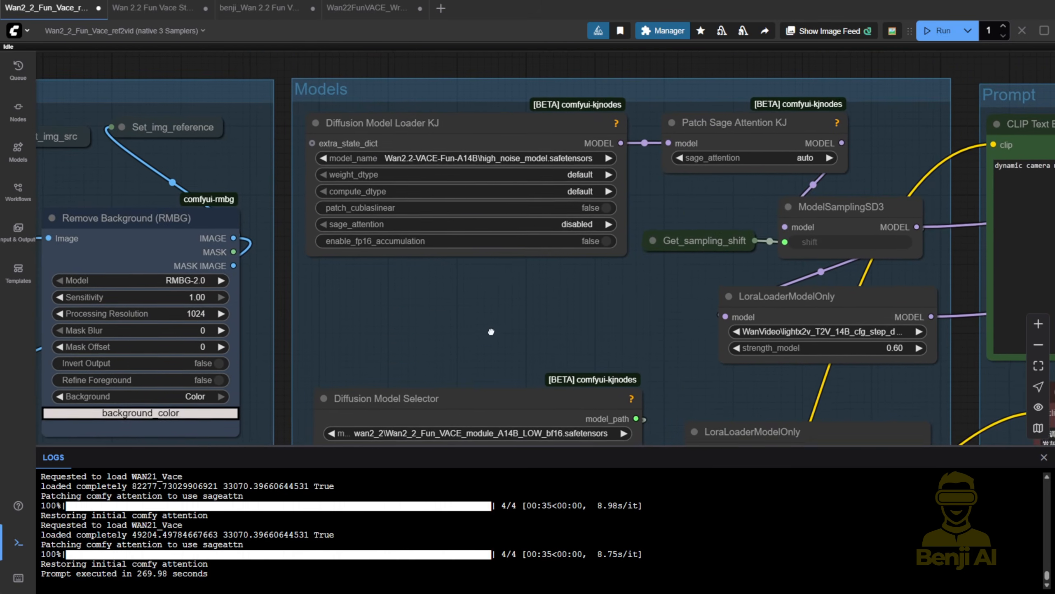
left_click(445, 147)
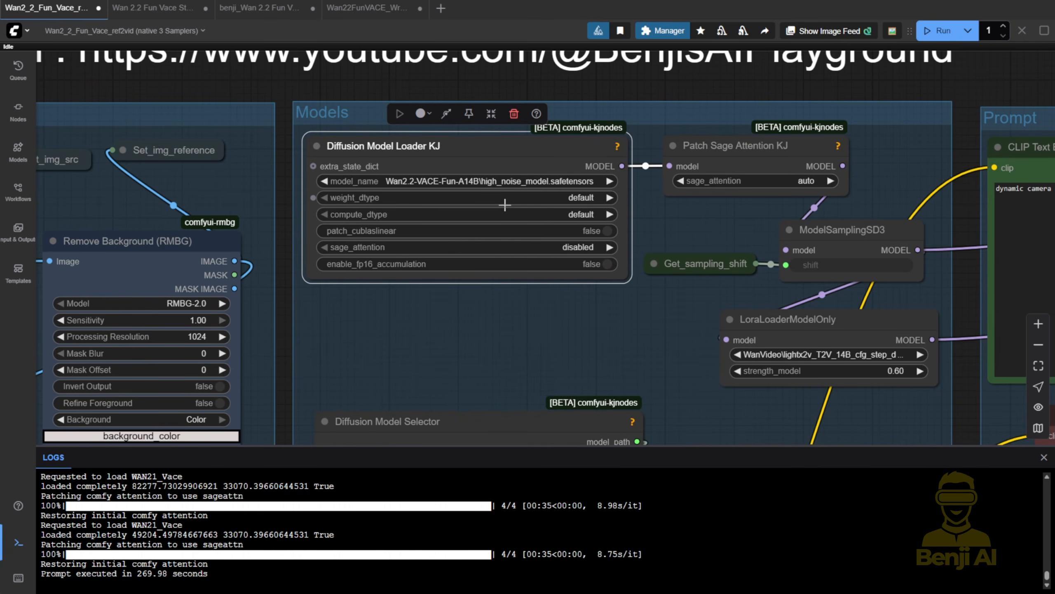
scroll(505, 204, "down", 3)
left_click(448, 161)
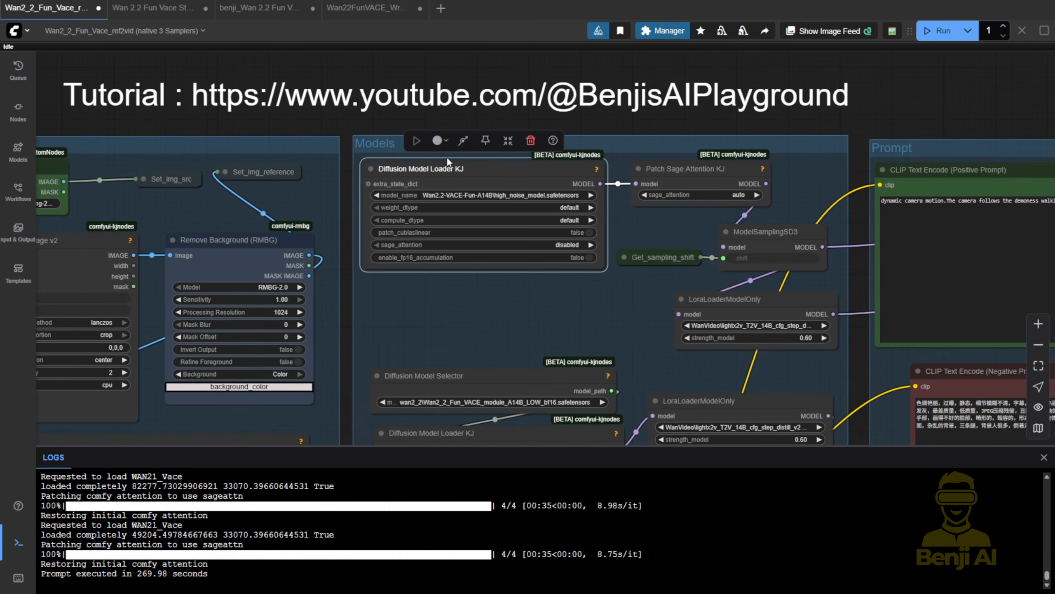
key("Delete")
key("ctrl+v")
left_click_drag(420, 210, 431, 175)
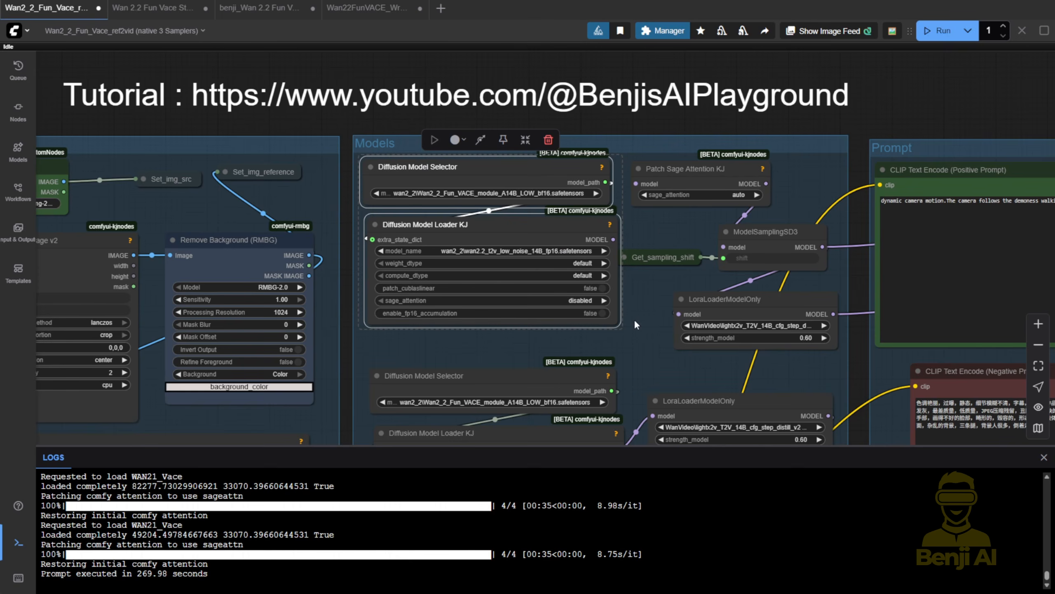
Step: Set the copied selector to wan2_2\Wan2_2_Fun_VACE_module_A14B_HIGH_bf16.safetensors and its loader to wan2_2\wan2.2_t2v_high_noise_14B_fp16.safetensors
left_click(532, 193)
left_click(582, 432)
scroll(473, 199, "up", 3)
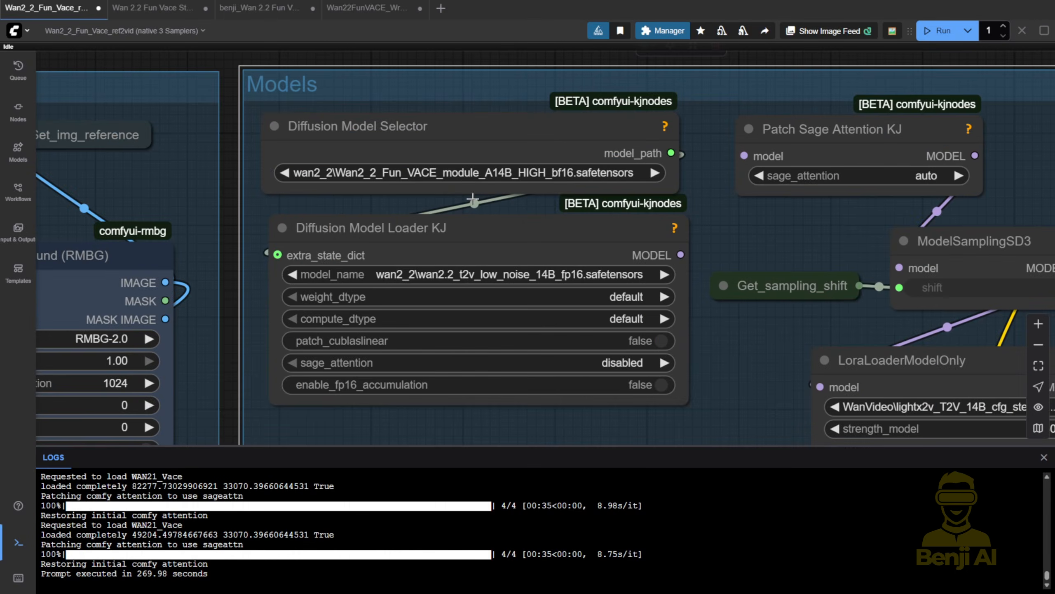
left_click(569, 273)
left_click(594, 416)
Step: Connect the high-noise Diffusion Model Loader KJ's MODEL output to the upper Patch Sage Attention KJ node's model input
left_click_drag(706, 233, 642, 265)
left_click_drag(616, 287, 680, 189)
left_click_drag(785, 165, 647, 154)
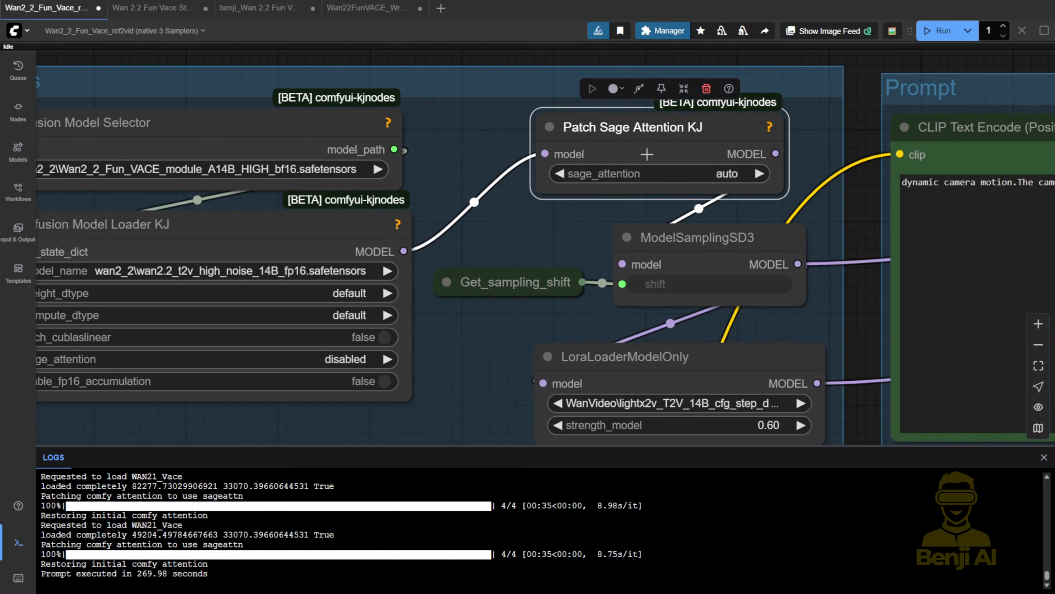
left_click(687, 240)
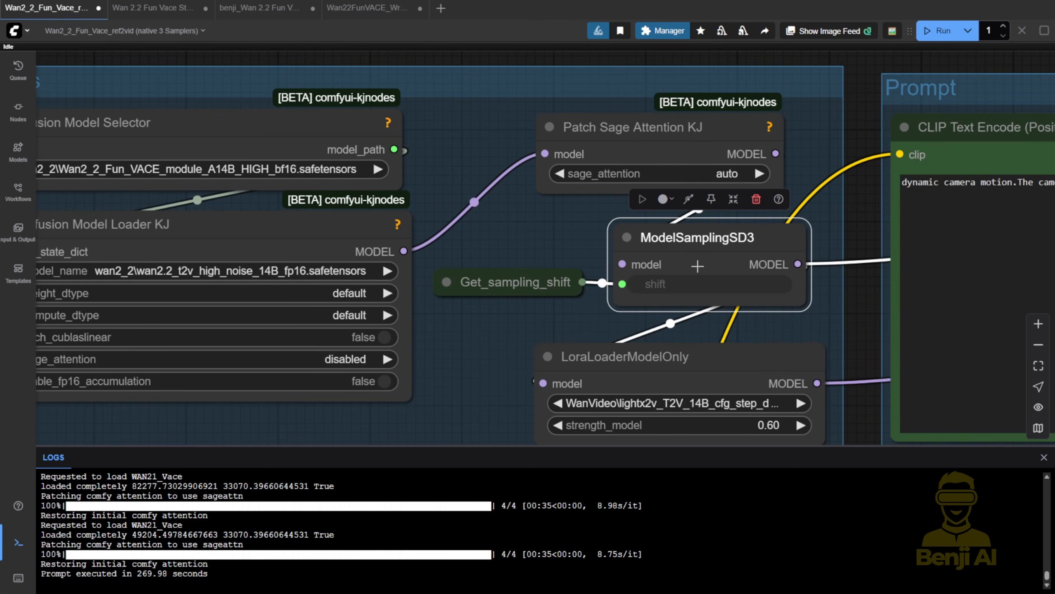
Step: Move the high-noise branch's LoraLoaderModelOnly node into line with the low-noise one and widen it
scroll(483, 317, "down", 2)
left_click_drag(483, 317, 368, 175)
left_click(513, 234)
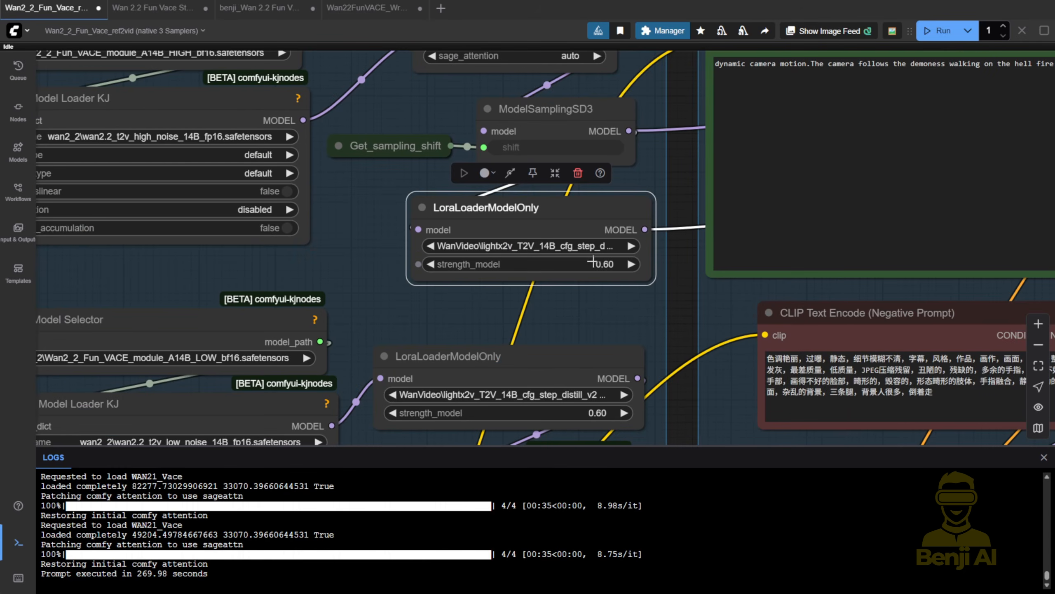
left_click_drag(610, 221, 573, 218)
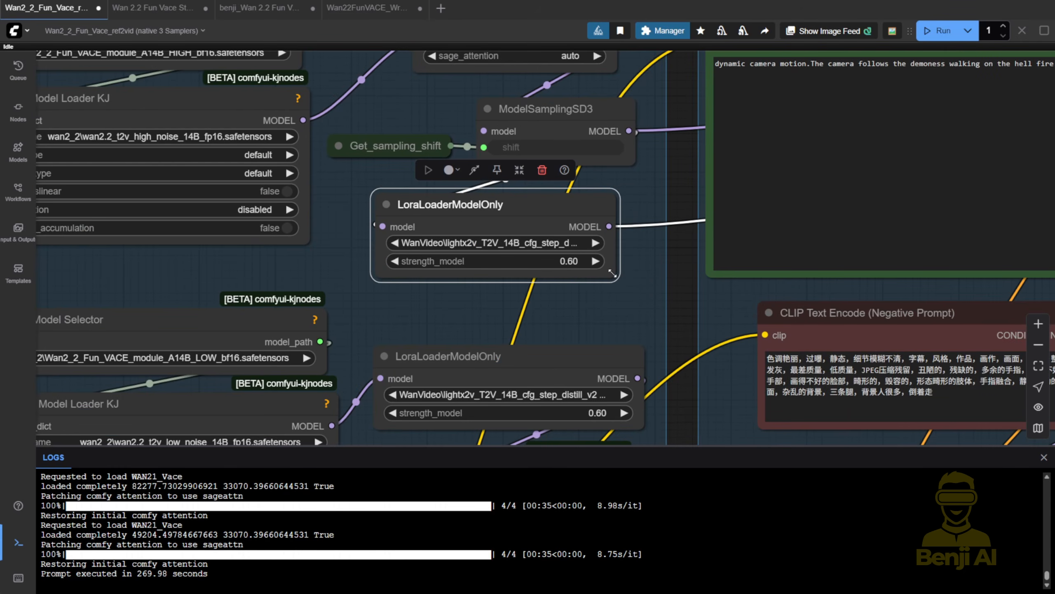
left_click_drag(612, 273, 655, 269)
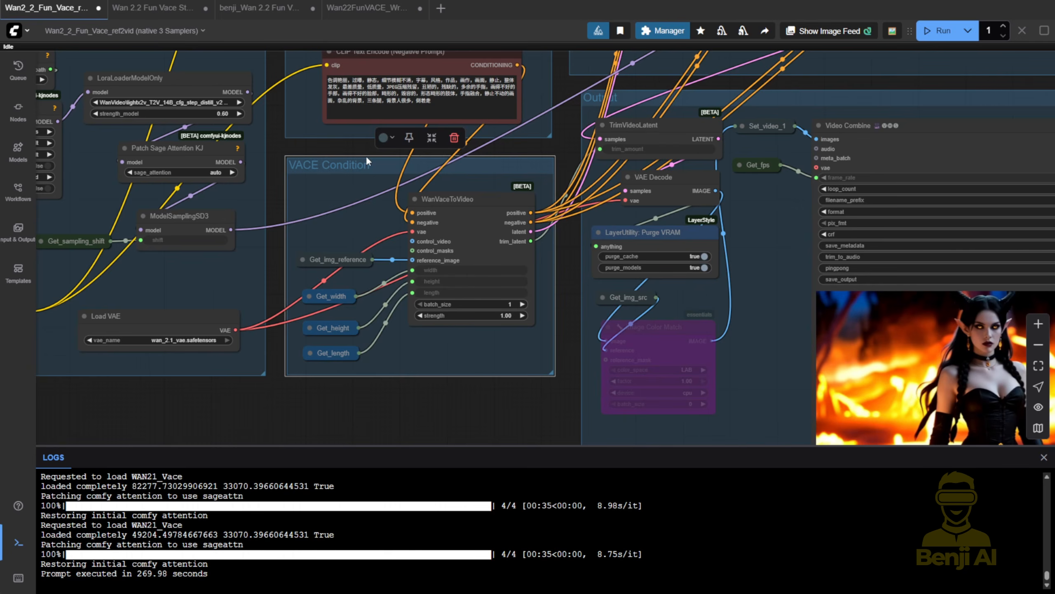
Step: Examine the VACE Condition group's WanVaceToVideo node and its reference image, width, height and length inputs
scroll(405, 197, "up", 5)
left_click(407, 197)
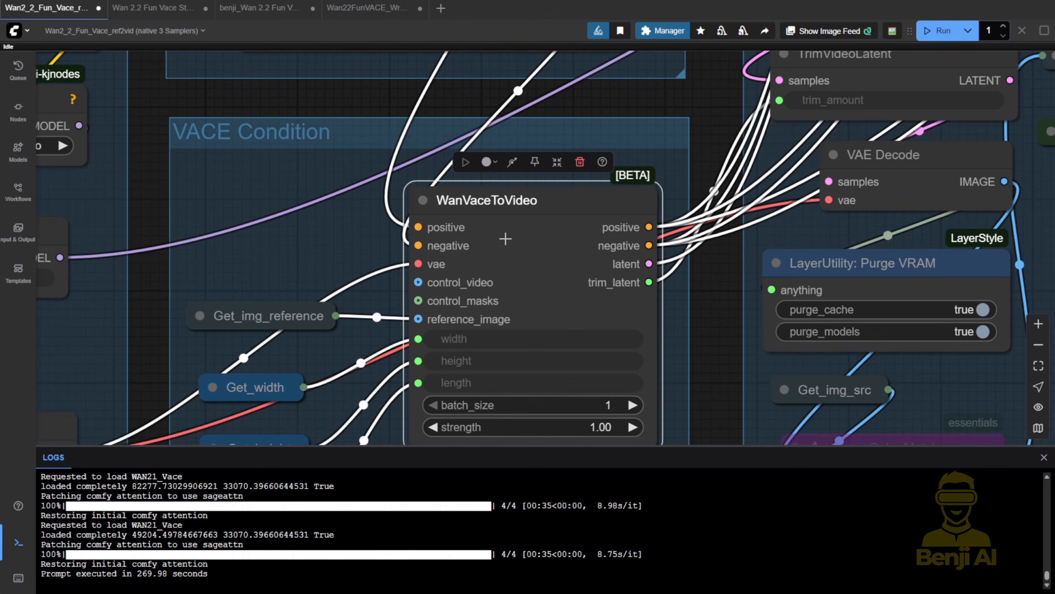
scroll(754, 336, "down", 6)
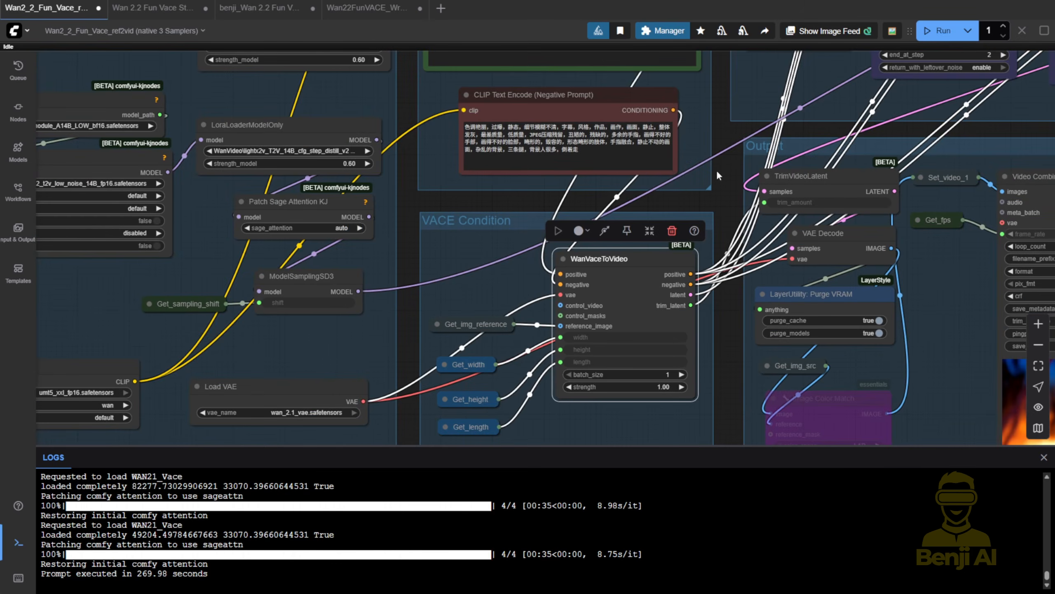
left_click_drag(719, 189, 619, 212)
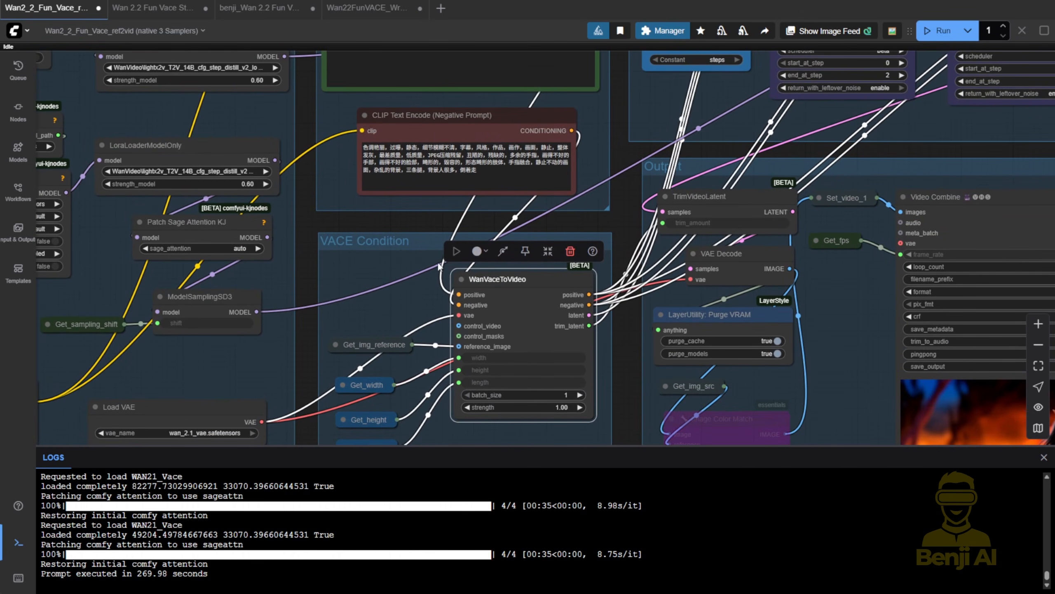
scroll(412, 310, "up", 3)
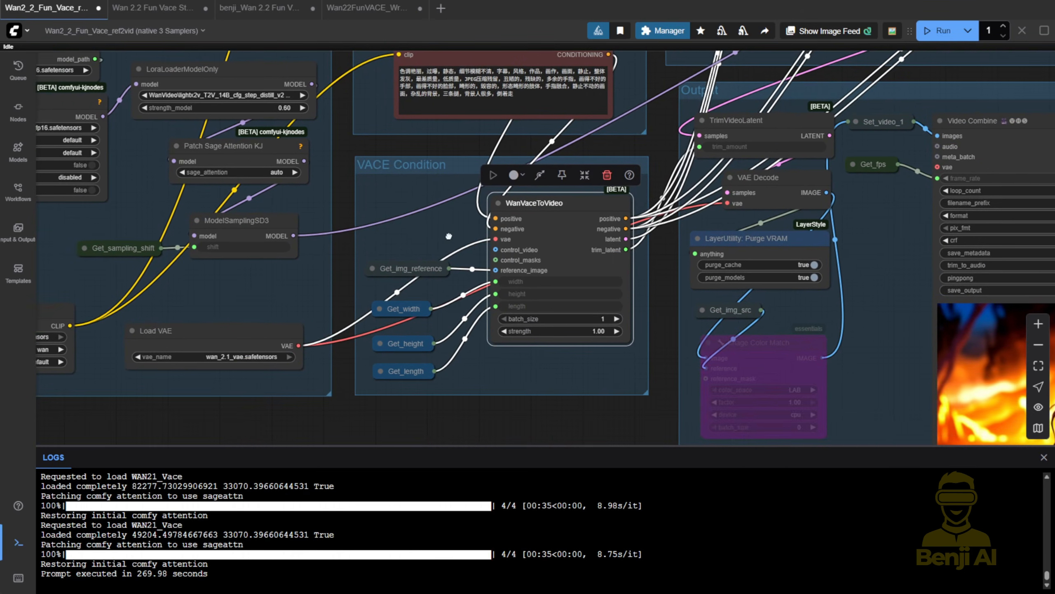
left_click_drag(416, 345, 403, 250)
left_click(371, 267)
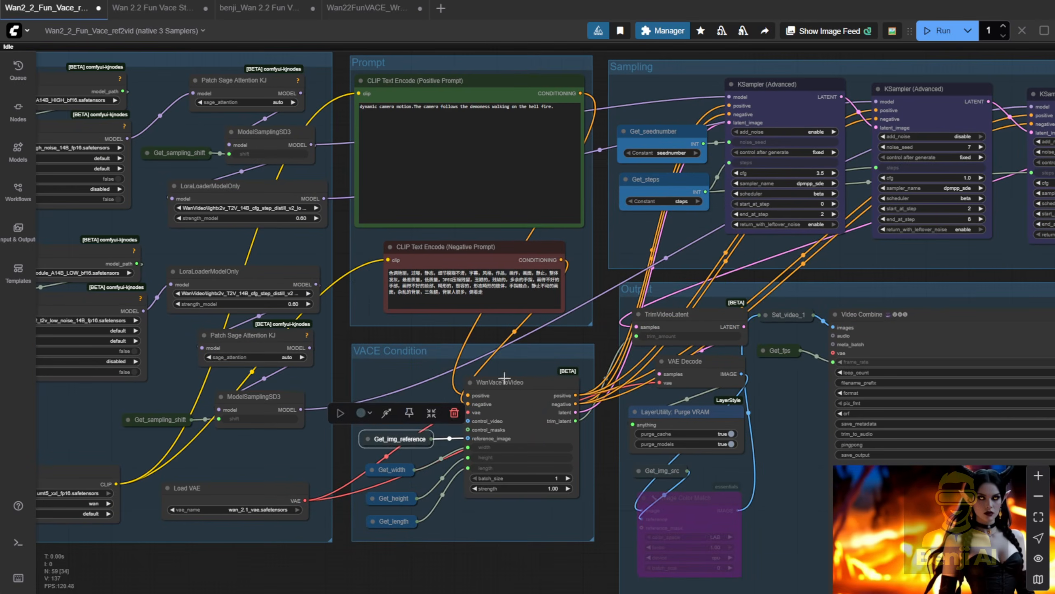
Step: Examine the positive and negative prompt nodes and the Output group's Video Combine settings and preview
left_click(434, 384)
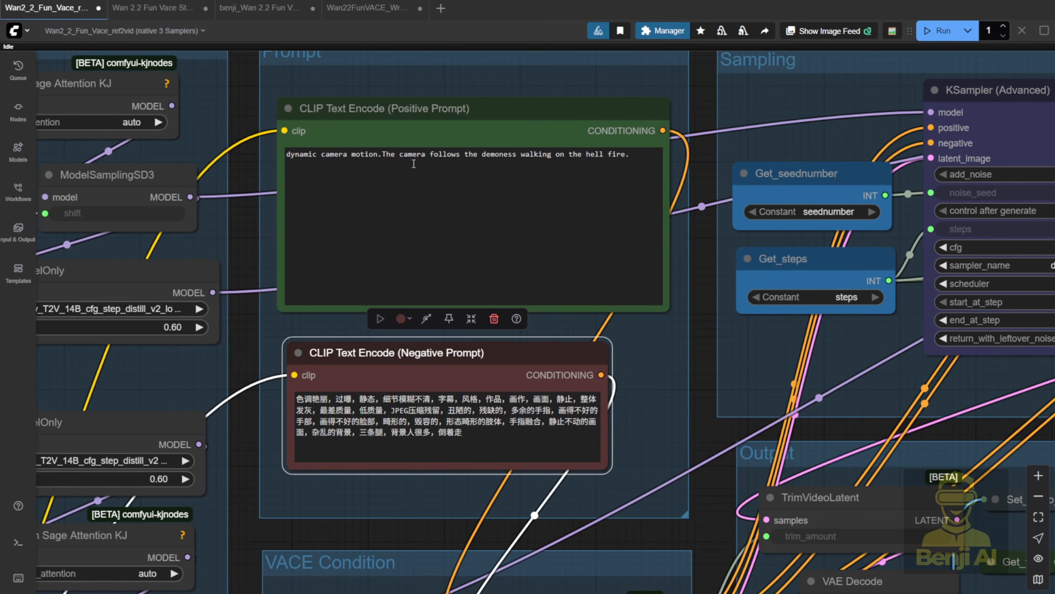
scroll(653, 392, "down", 5)
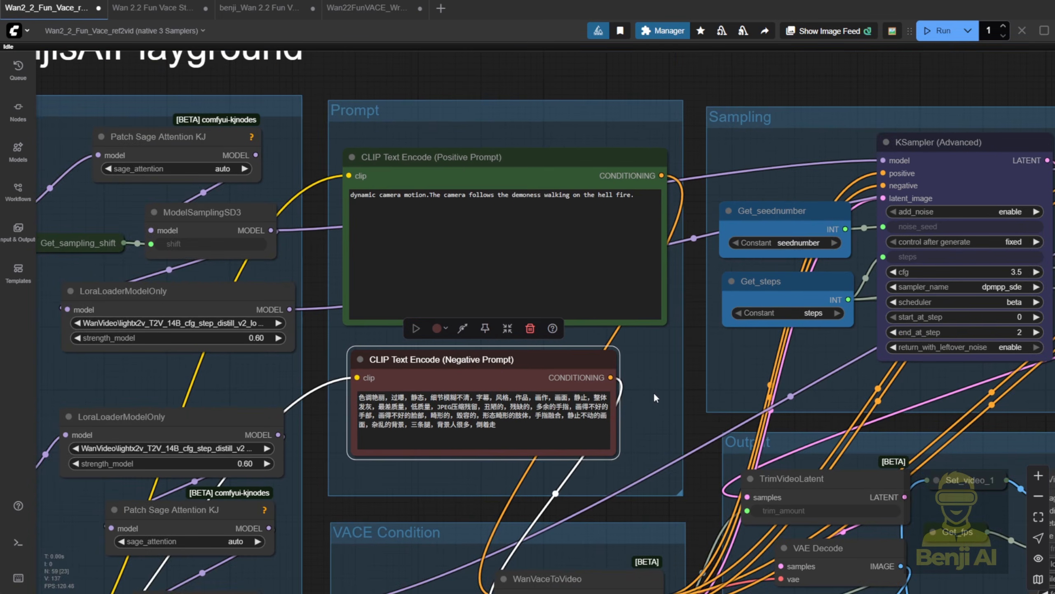
left_click_drag(653, 412, 222, 80)
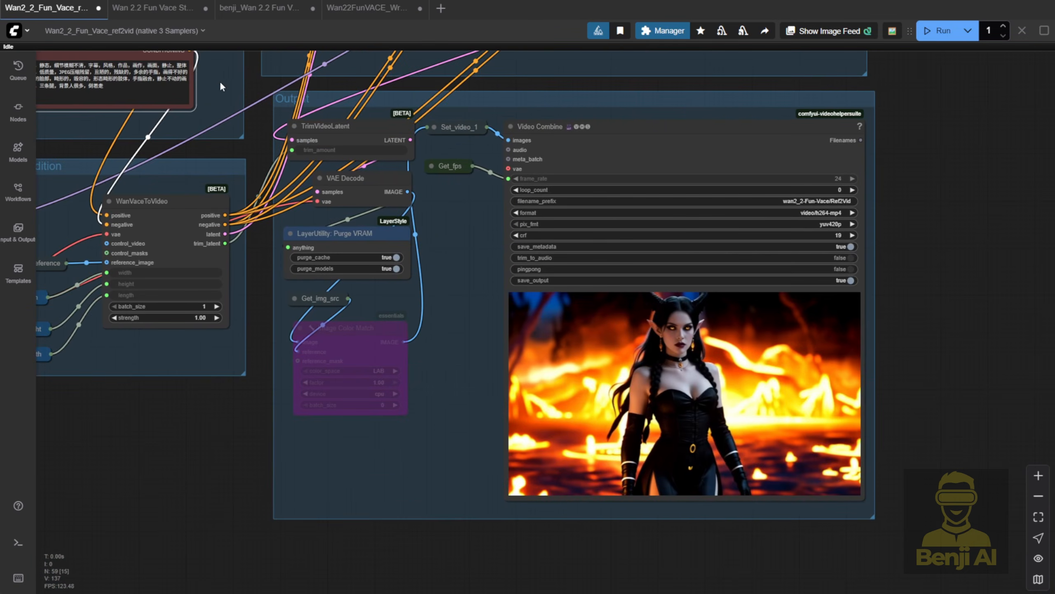
Step: Pause the Video Combine node's video preview and resume its playback
scroll(447, 297, "down", 3)
right_click(583, 209)
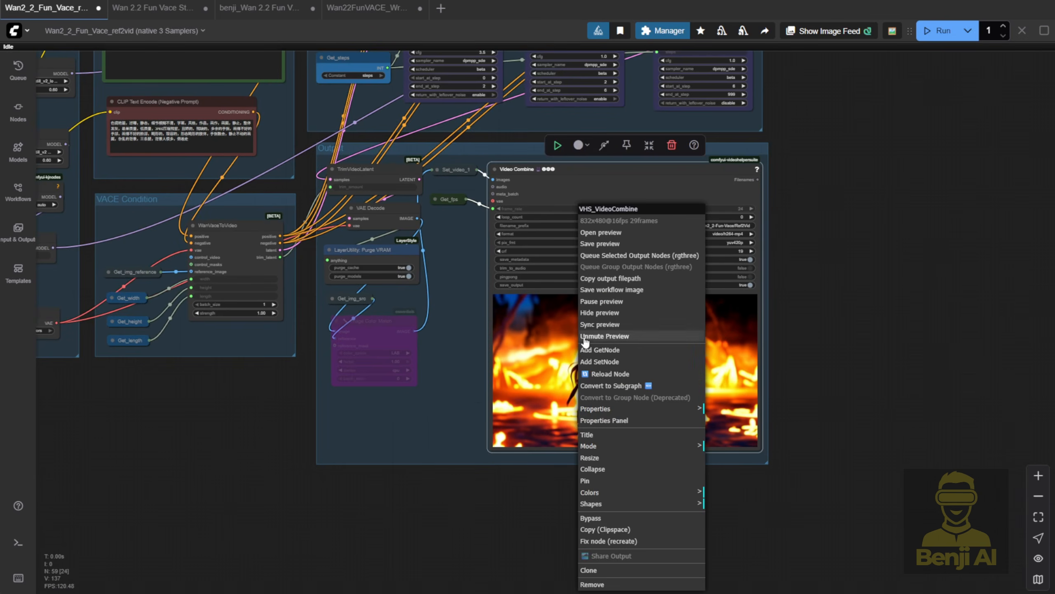
left_click(632, 305)
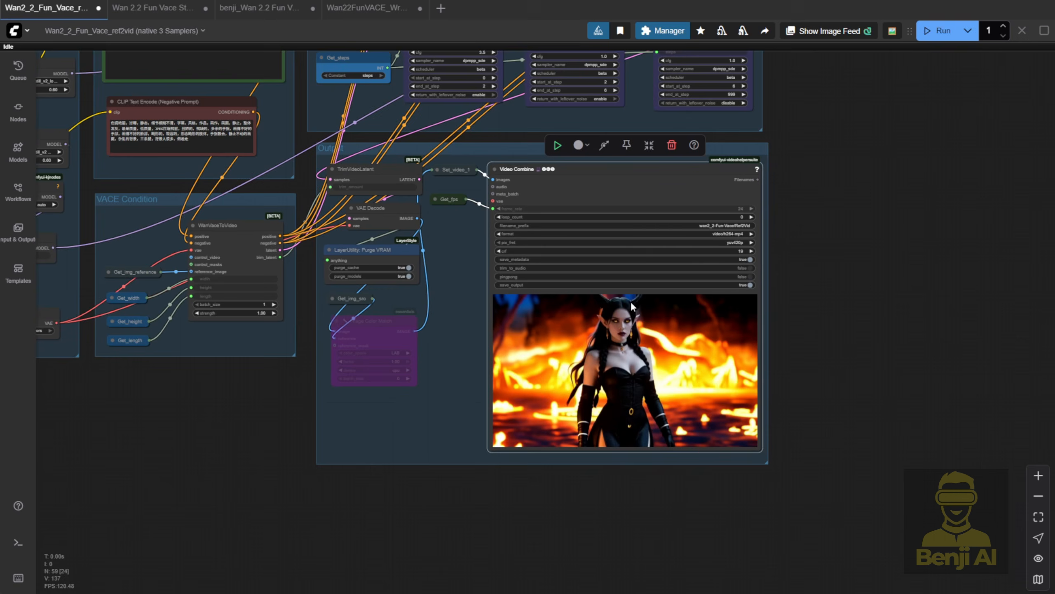
right_click(613, 348)
left_click(615, 303)
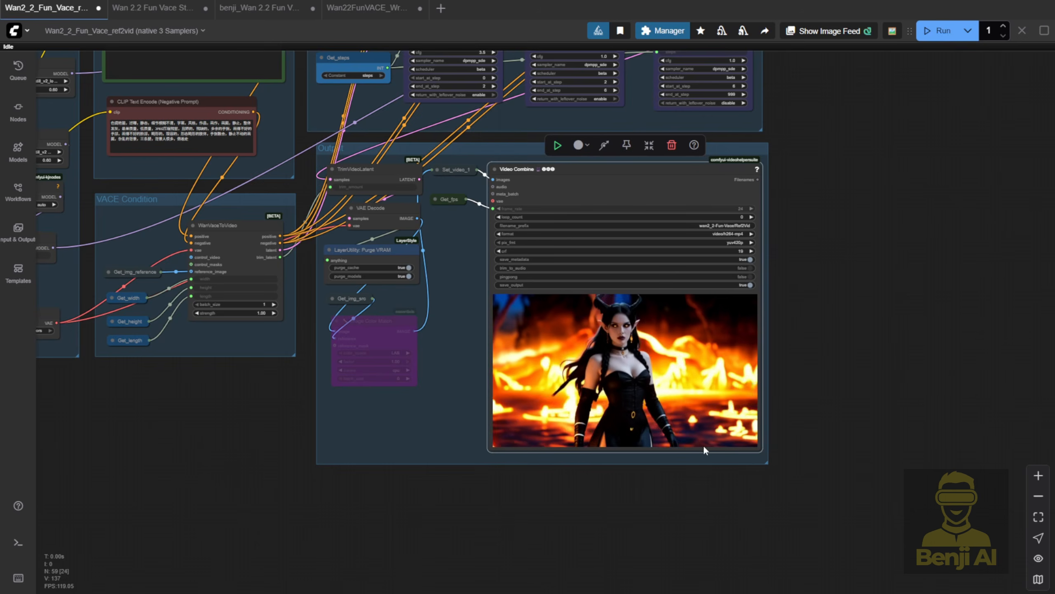
scroll(619, 537, "up", 1)
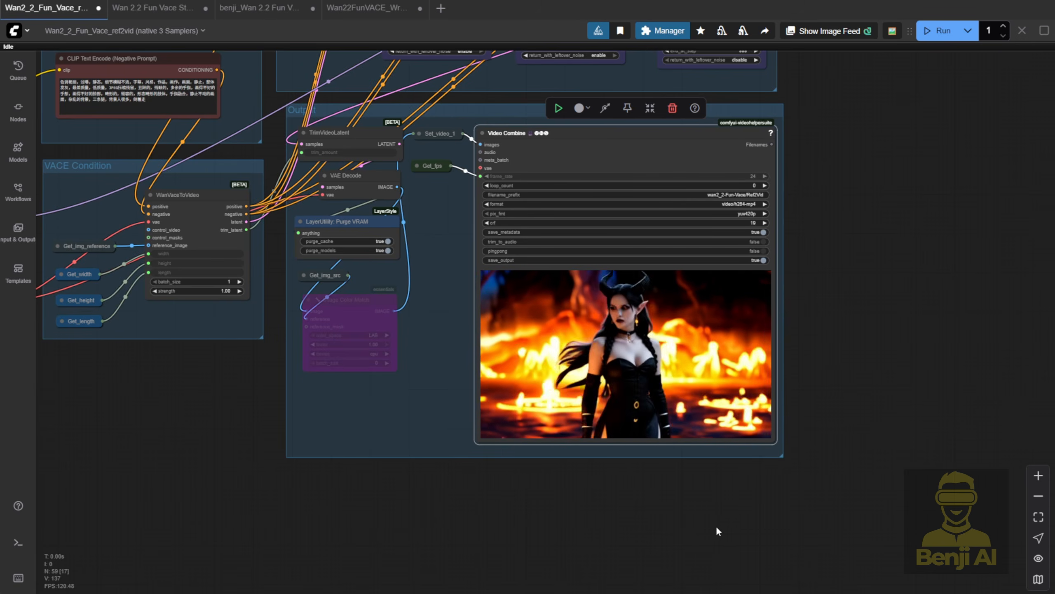
Step: Delete the bypassed Image Color Match node and the Get_img_src node from the Output group
scroll(735, 479, "up", 7)
left_click(523, 436)
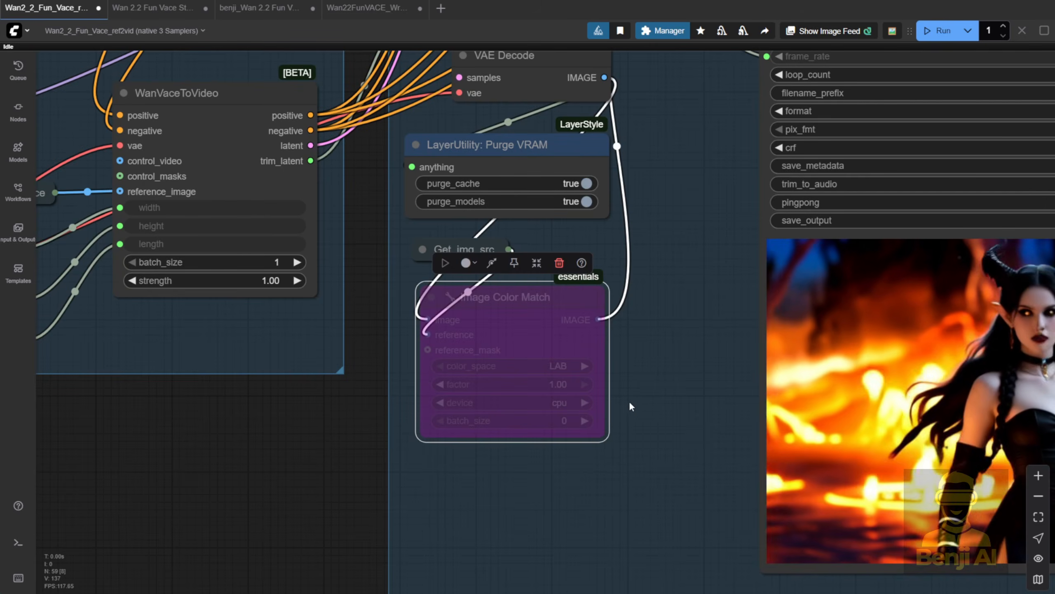
key("Delete")
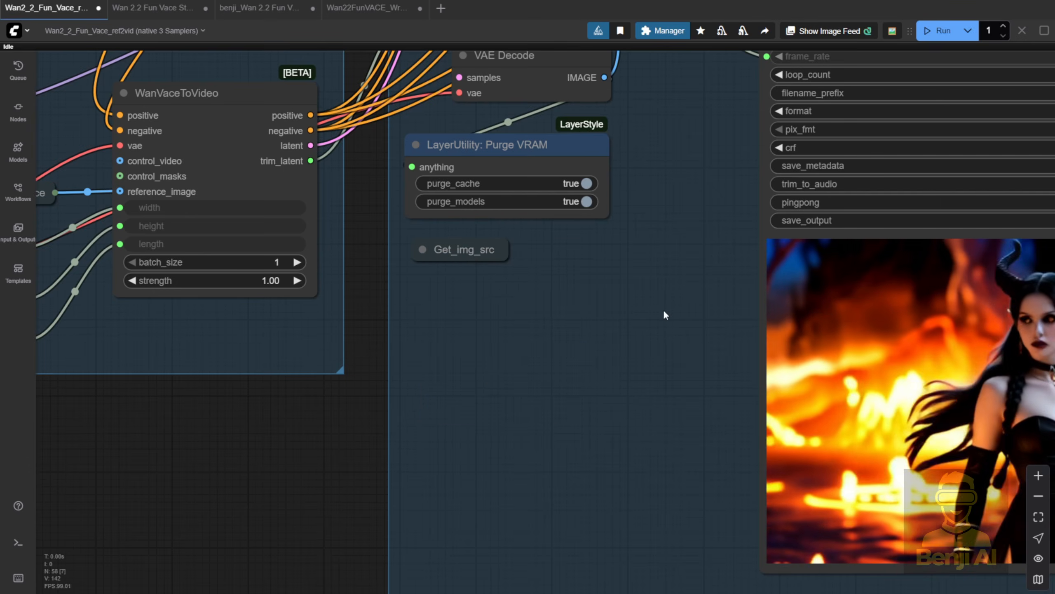
left_click(458, 248)
key("Delete")
scroll(531, 375, "down", 5)
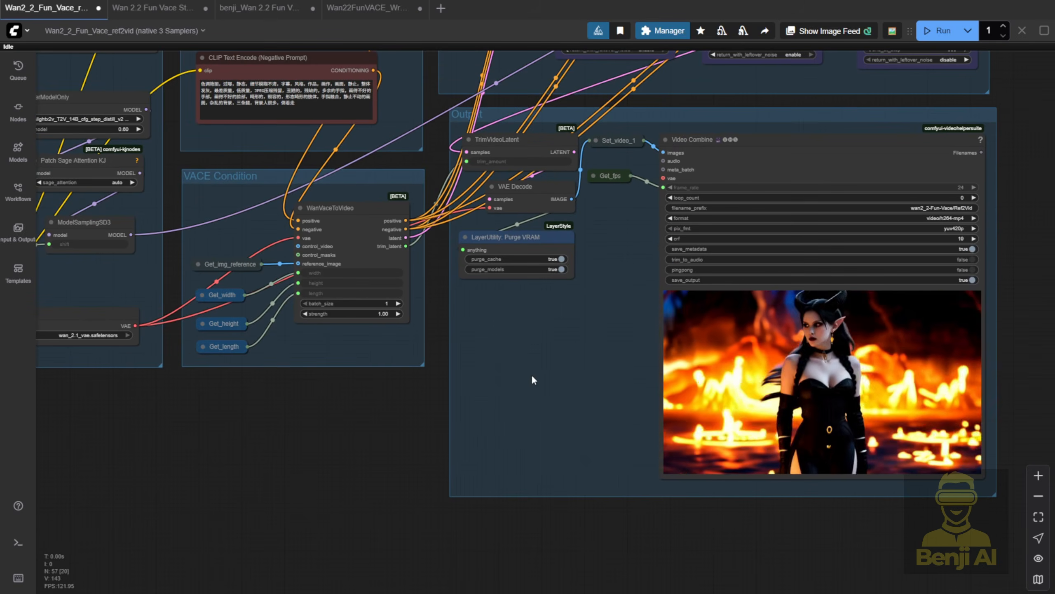
left_click_drag(542, 359, 442, 350)
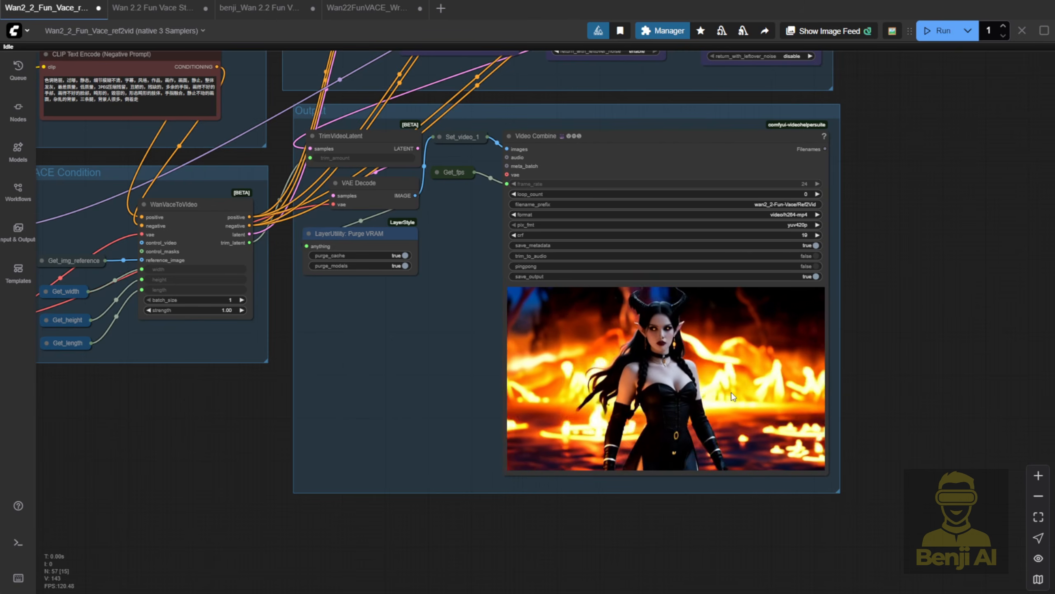
Step: Examine the three chained KSampler (Advanced) nodes in the Sampling group and their step ranges
scroll(582, 137, "up", 5)
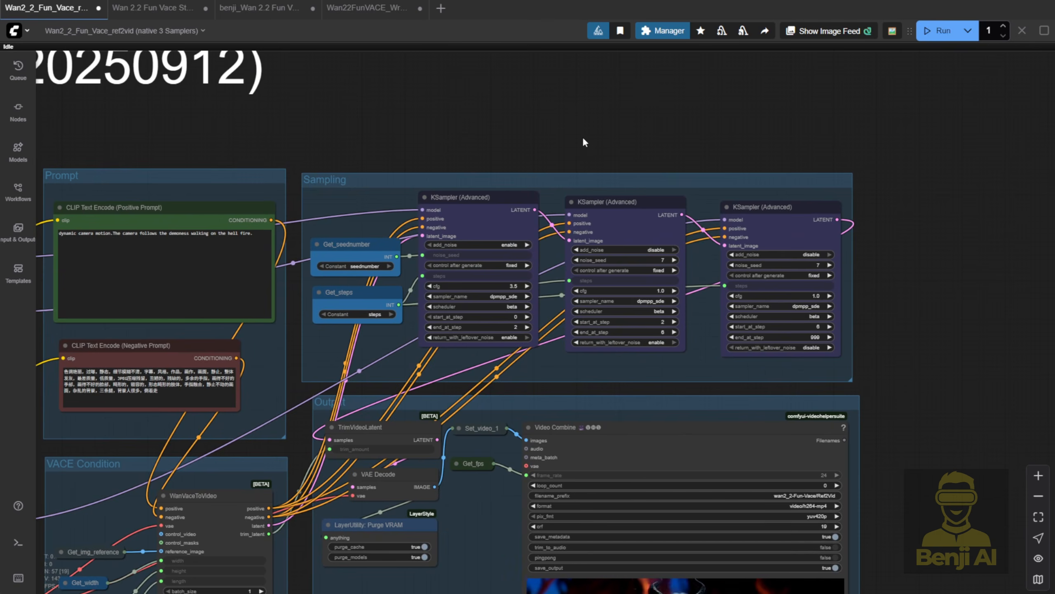
left_click(478, 198)
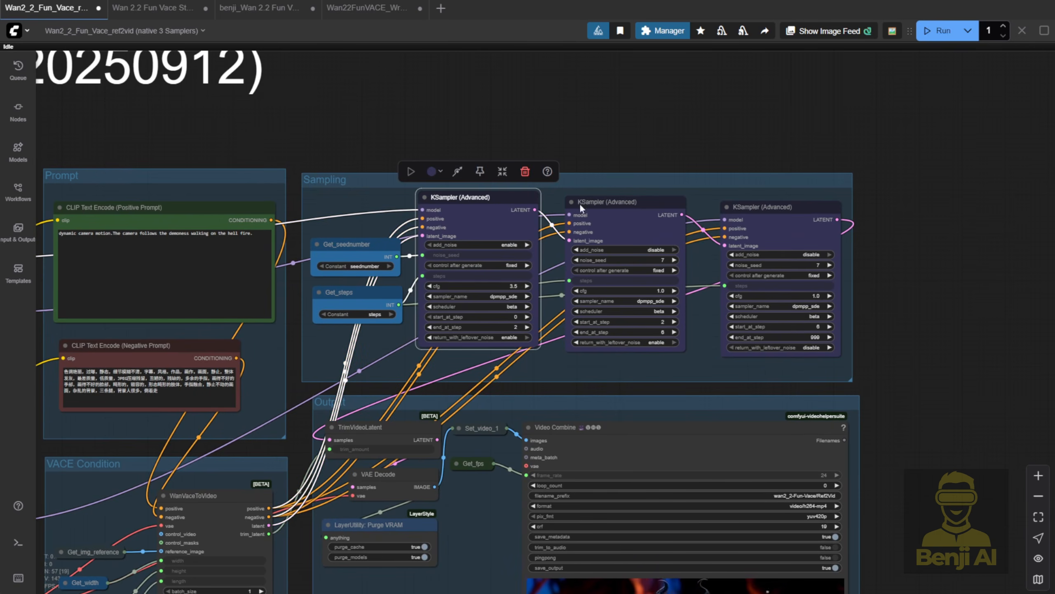
left_click(647, 210)
left_click(762, 206)
scroll(510, 122, "down", 5)
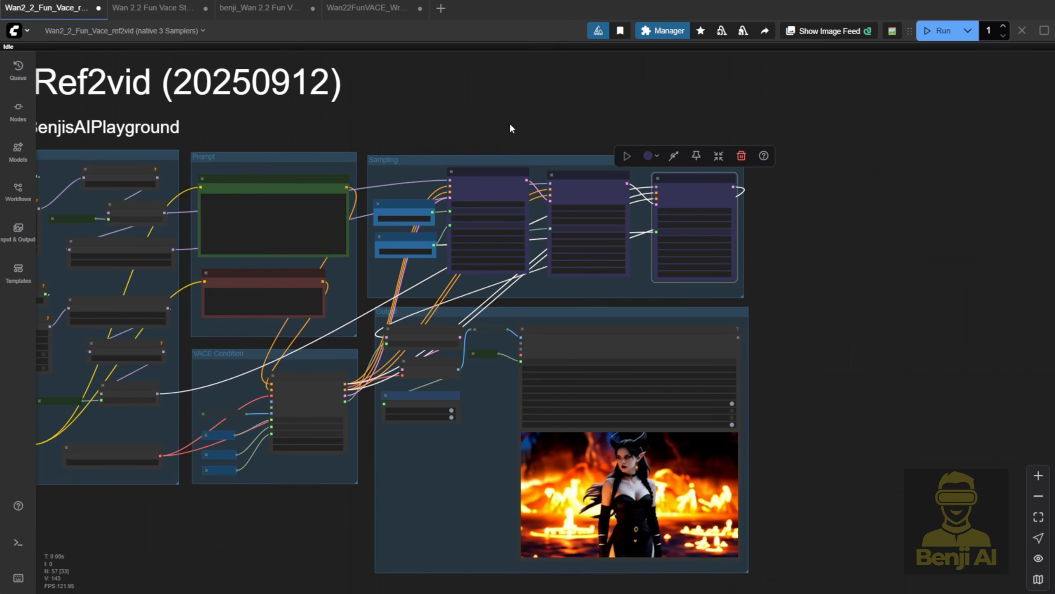
scroll(510, 122, "up", 3)
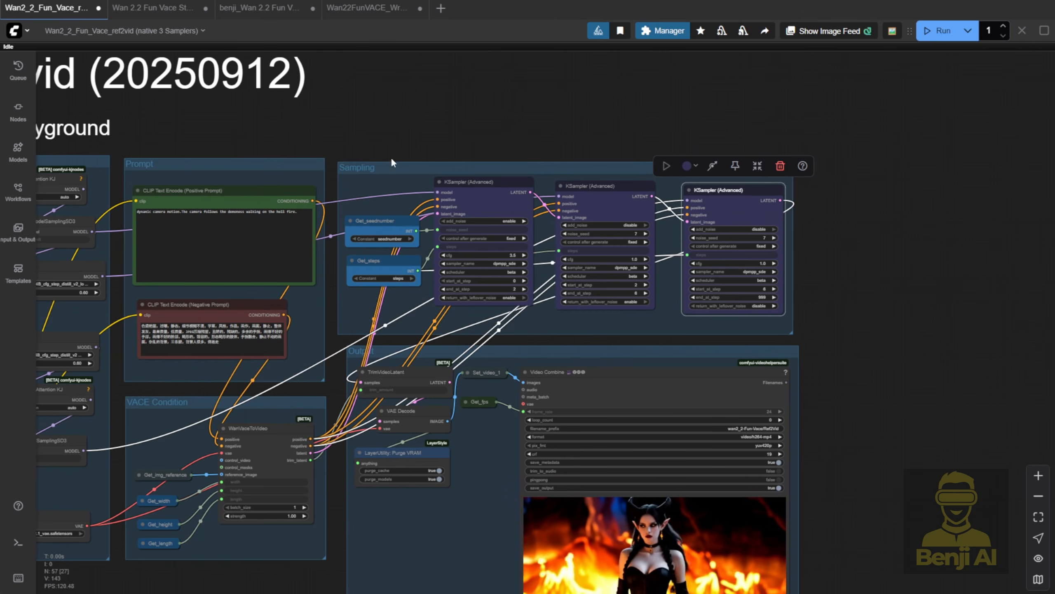
scroll(540, 290, "up", 3)
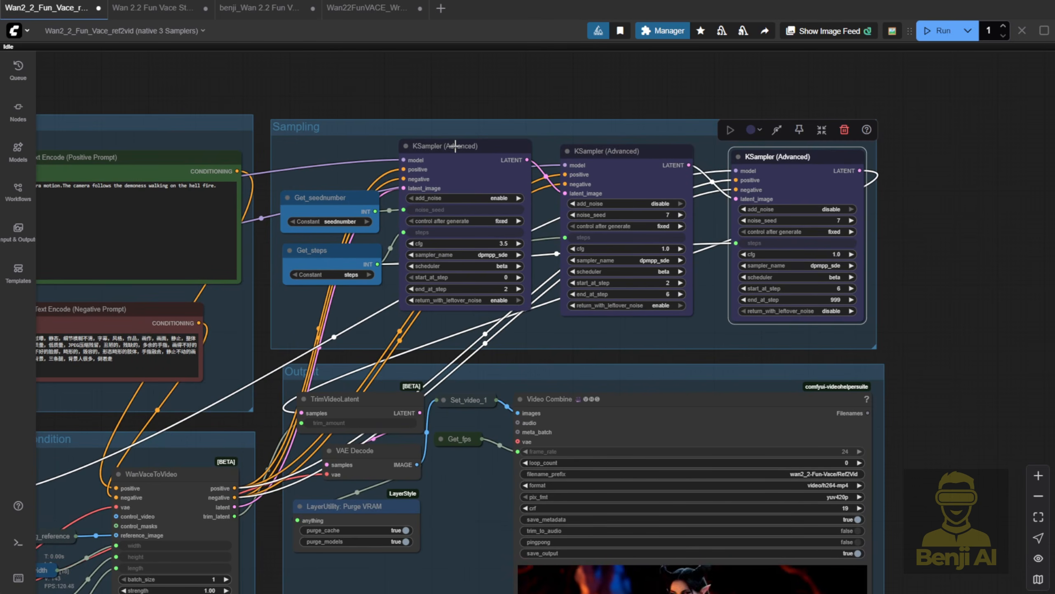
Step: Lift each KSampler (Advanced) node above the Sampling group in turn, setting the first two back side by side
left_click_drag(457, 143, 461, 46)
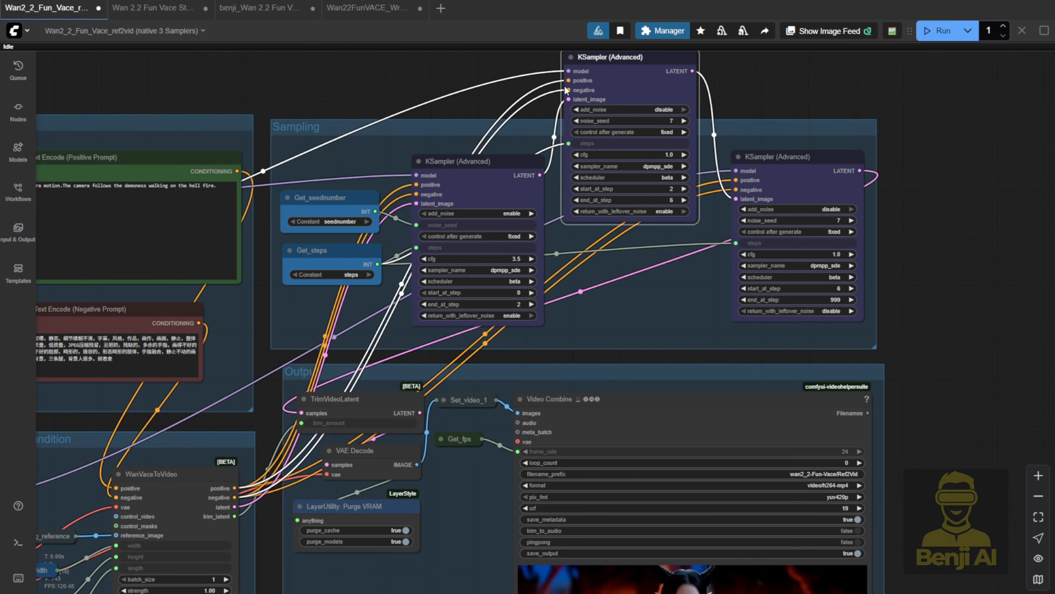
left_click_drag(595, 65, 599, 166)
left_click_drag(829, 191, 829, 82)
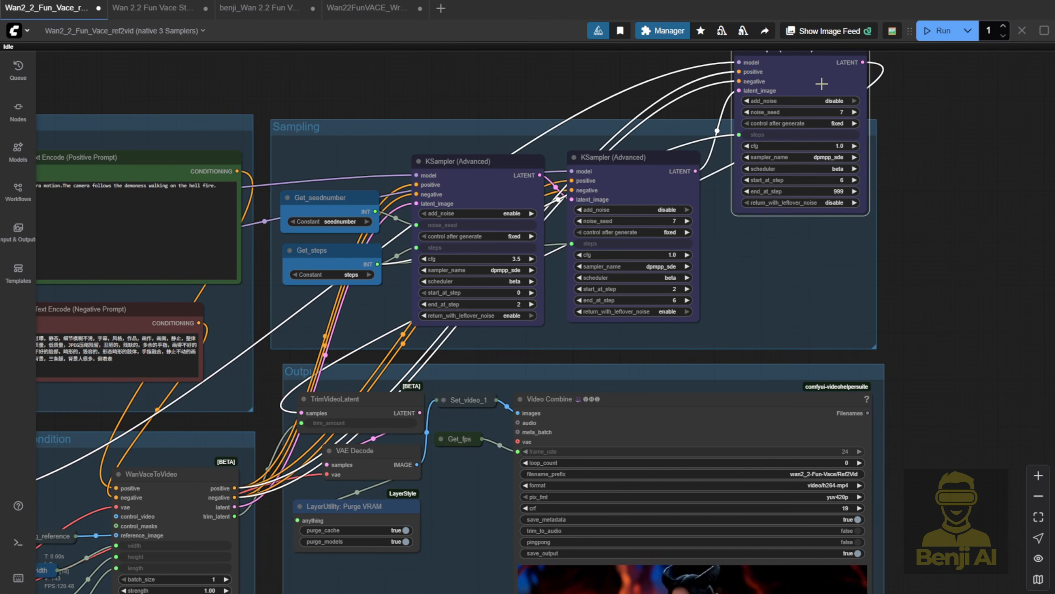
left_click_drag(902, 109, 876, 155)
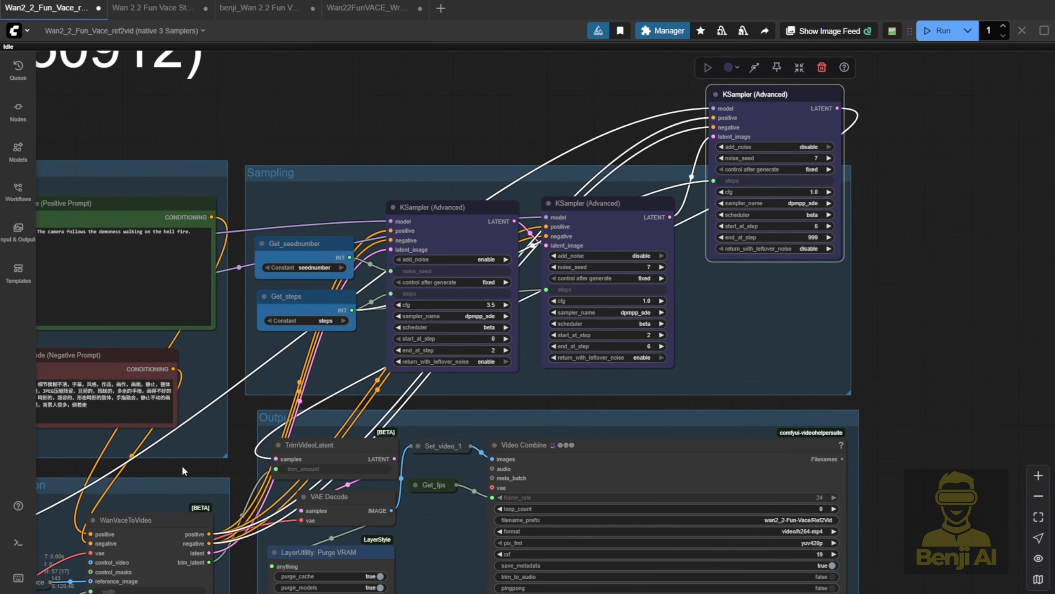
Step: Set the Setting group's frames value for an 81-frame video and run the workflow
left_click_drag(181, 465, 702, 236)
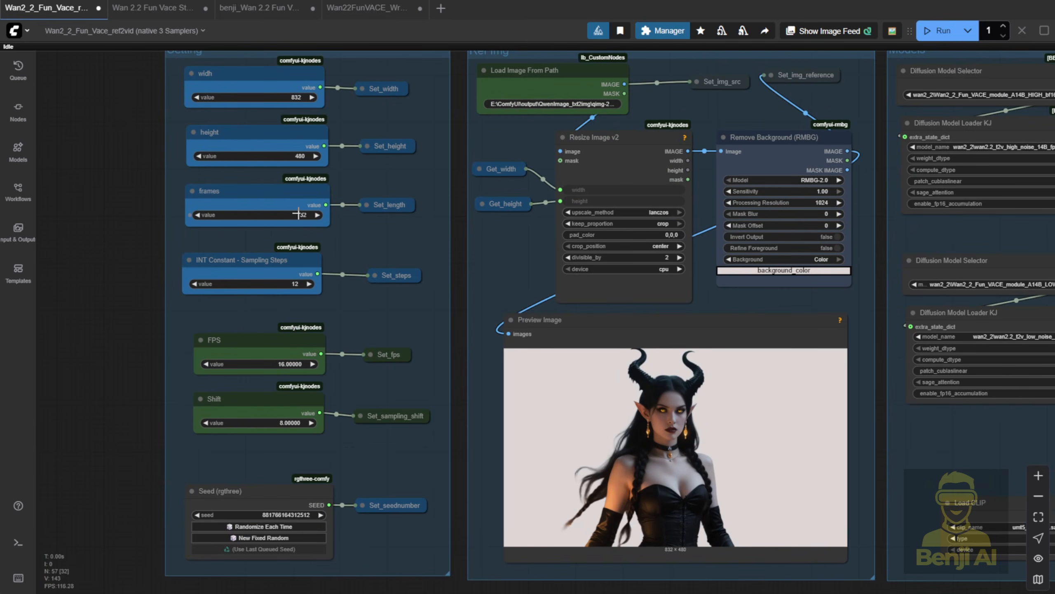
left_click(302, 215)
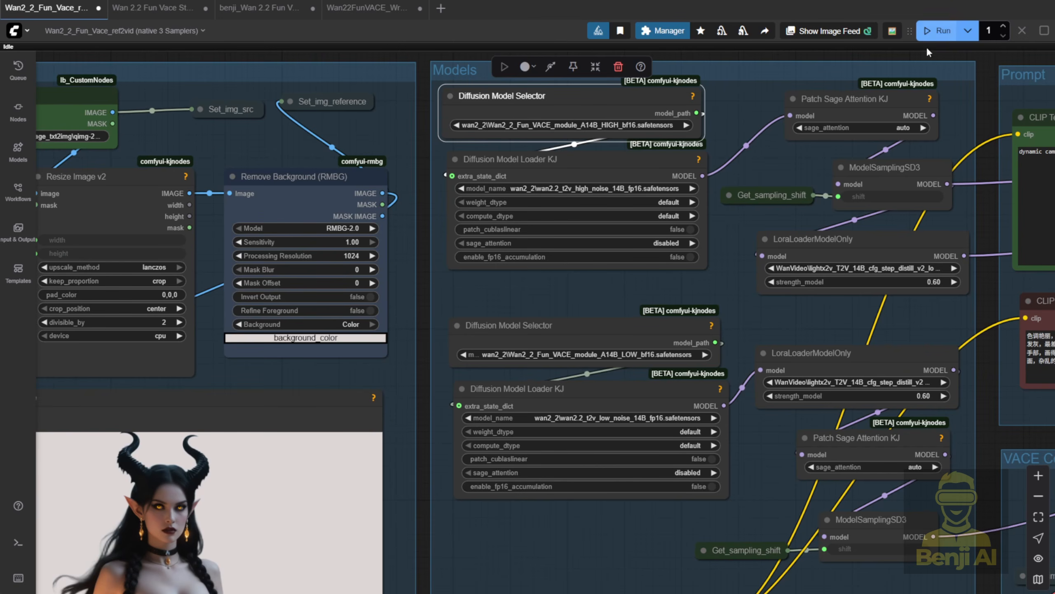
left_click(940, 31)
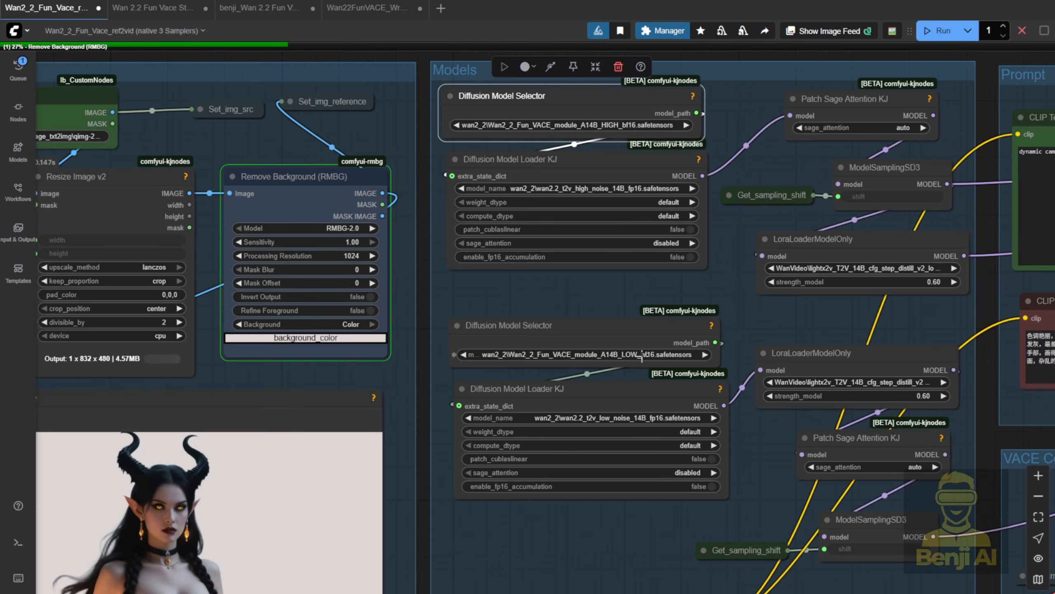
scroll(388, 408, "down", 5)
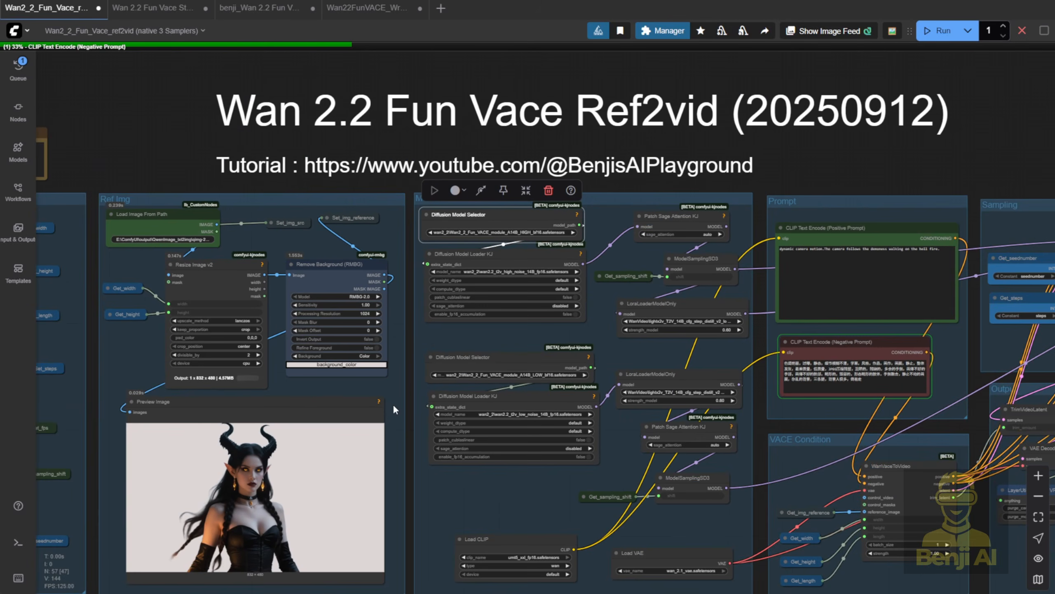
left_click_drag(397, 403, 515, 315)
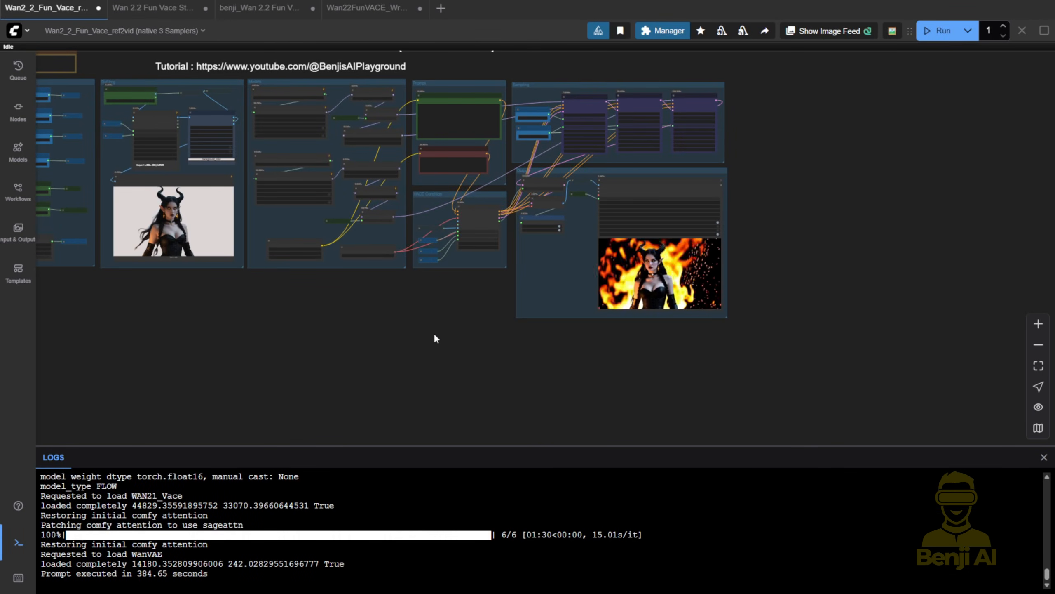
Step: Enlarge the Video Combine node in the Output group to show the generated video at a bigger size
scroll(480, 297, "up", 3)
scroll(480, 299, "up", 1)
left_click_drag(480, 300, 368, 376)
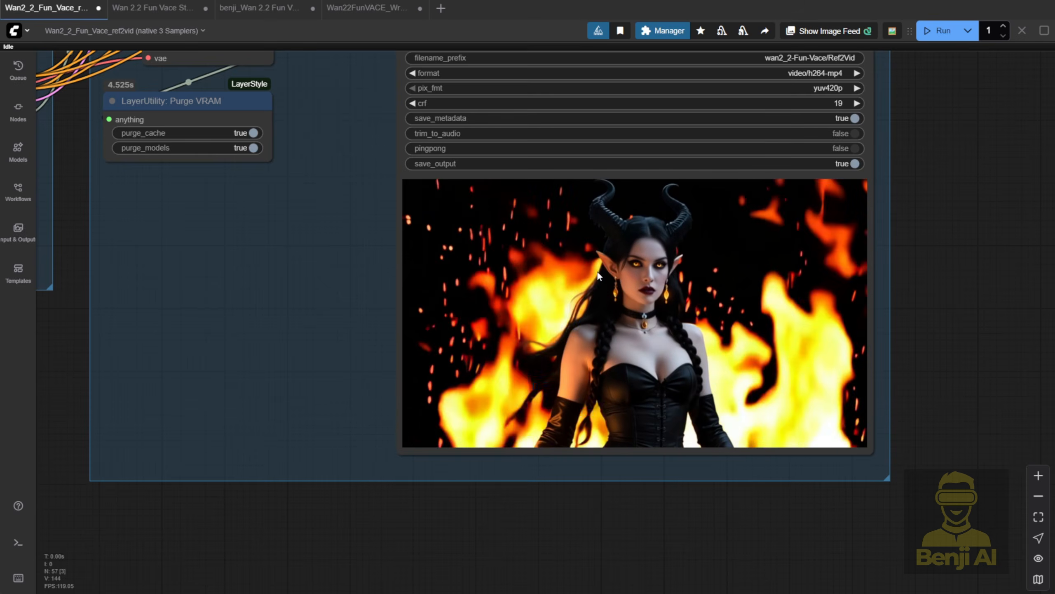
left_click_drag(873, 453, 978, 515)
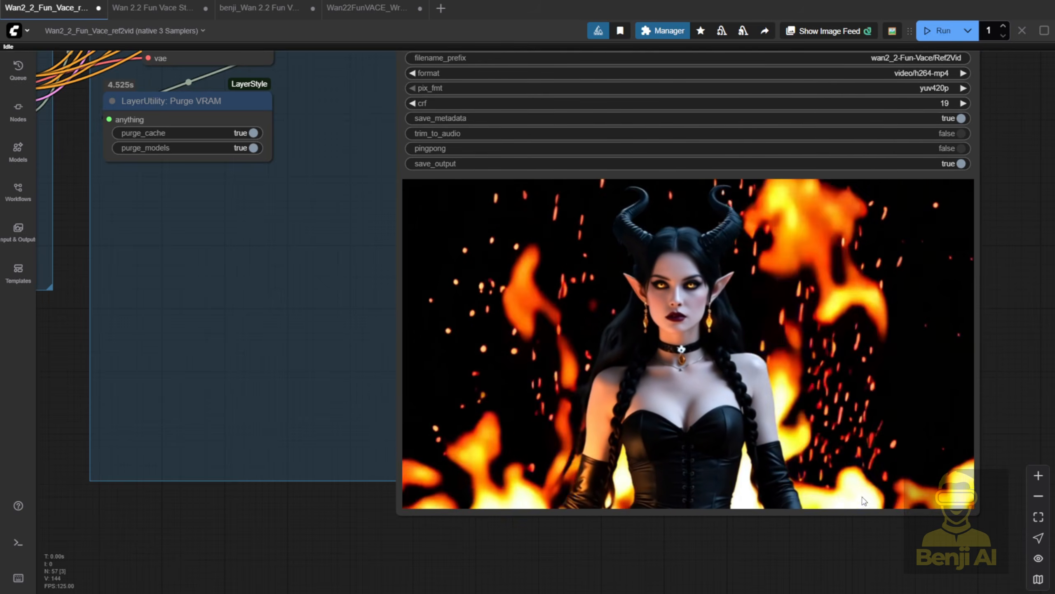
Step: Move the reference Preview Image node out of its group to sit directly beside the Video Combine preview
scroll(638, 276, "down", 5)
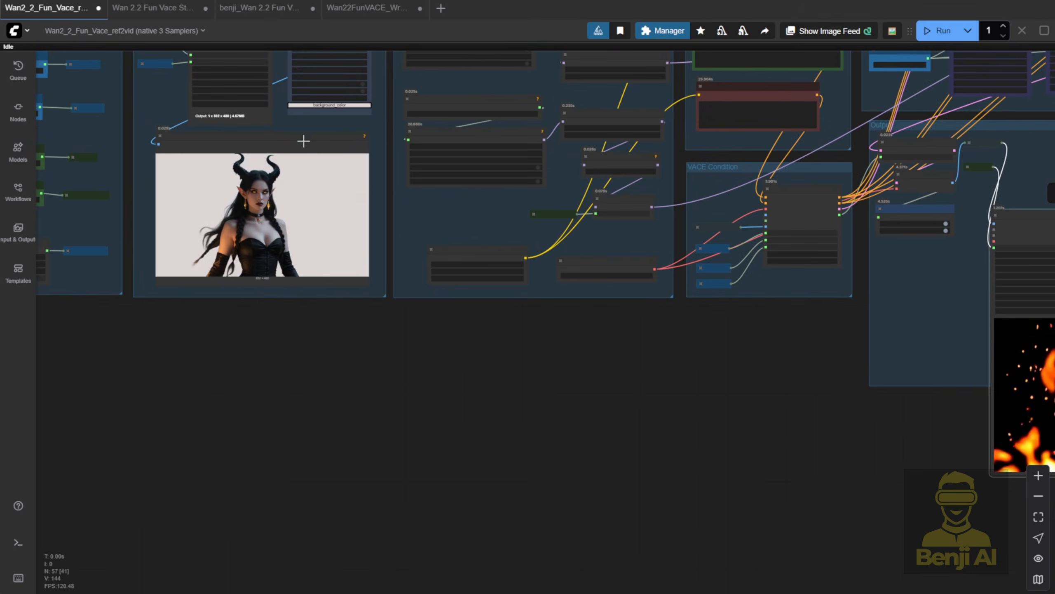
scroll(574, 304, "up", 3)
scroll(574, 309, "up", 2)
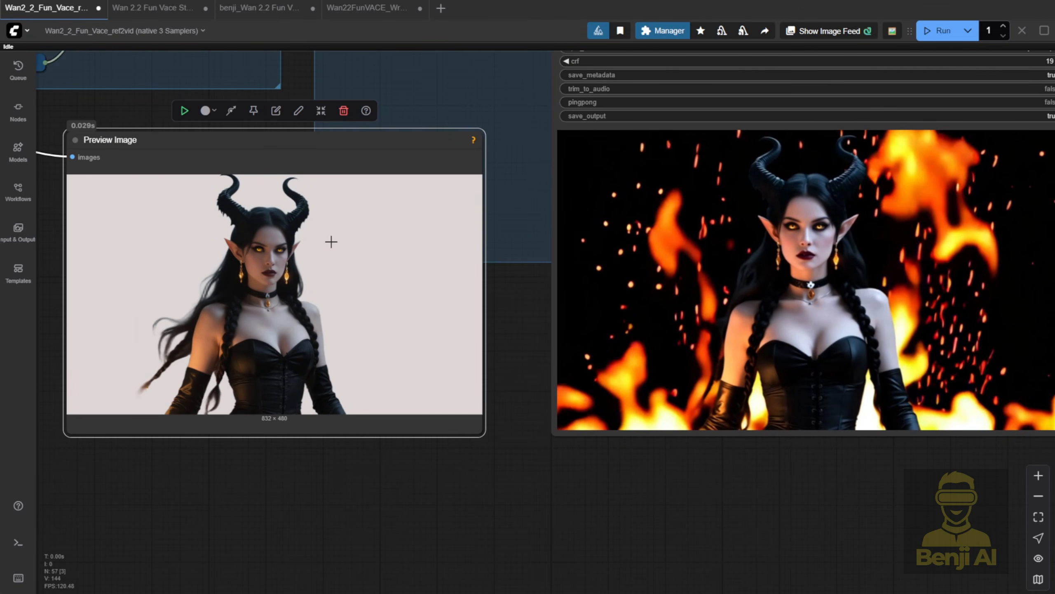
left_click_drag(486, 431, 423, 436)
left_click_drag(403, 144, 465, 144)
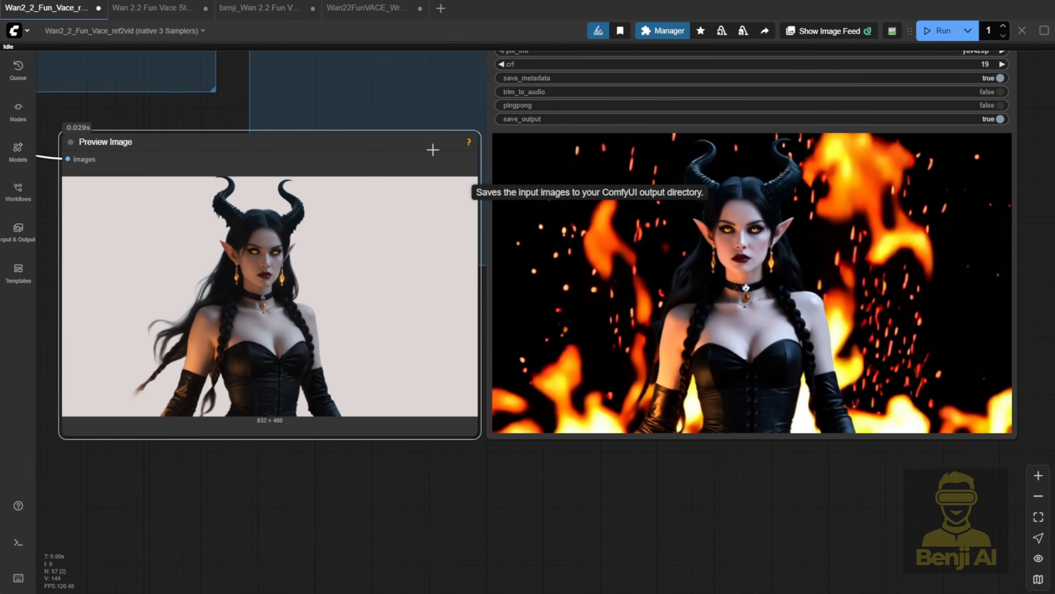
Step: Compare the character's horns, face, earrings and choker in the reference image with the paused video frame
scroll(312, 461, "up", 3)
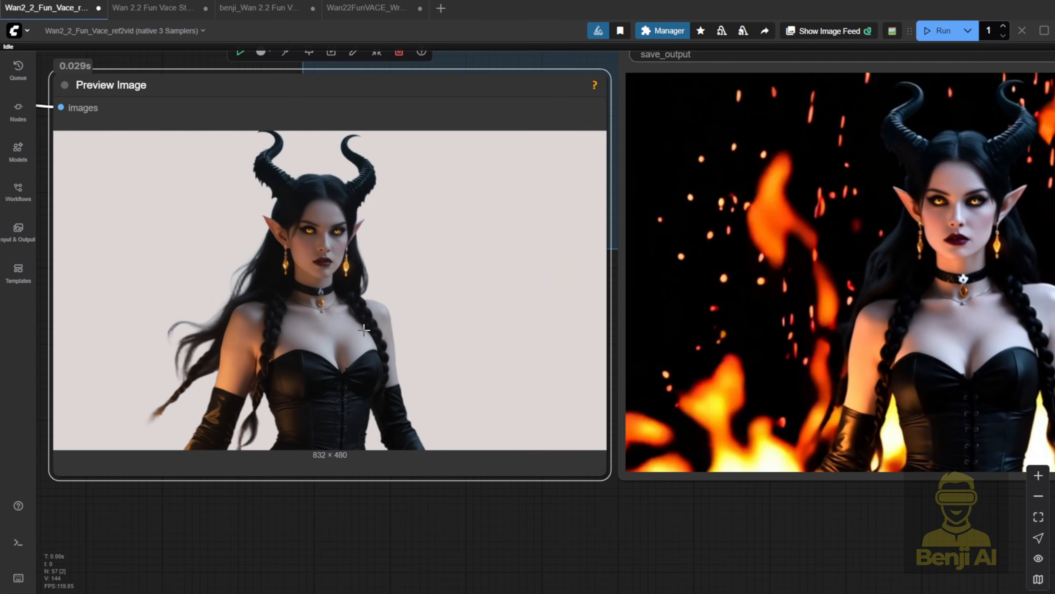
scroll(378, 180, "up", 10)
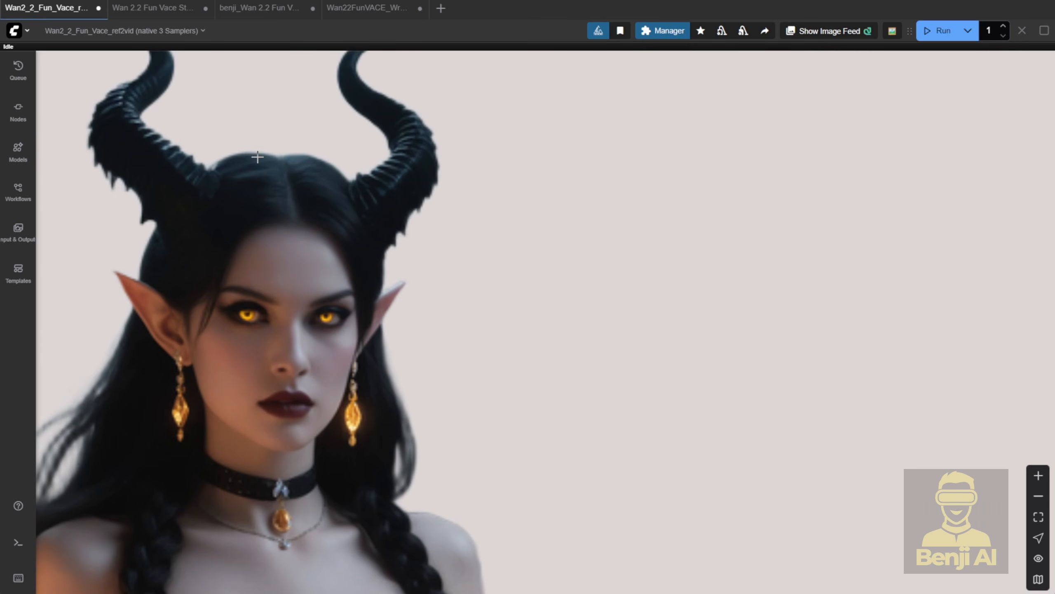
scroll(118, 130, "down", 11)
left_click_drag(672, 551, 432, 549)
scroll(432, 549, "down", 2)
scroll(432, 550, "down", 3)
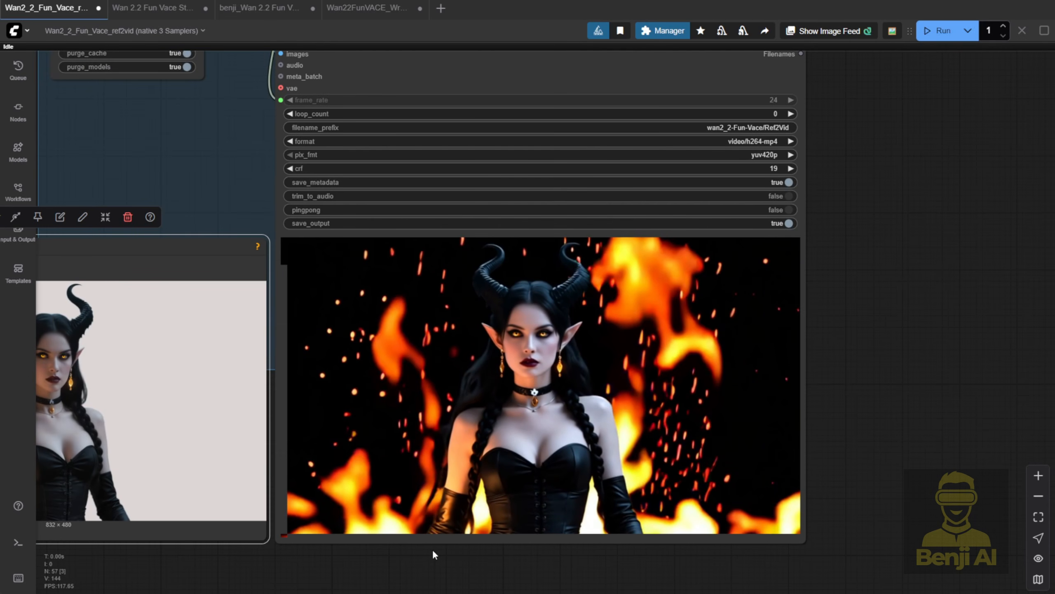
left_click_drag(915, 372, 956, 351)
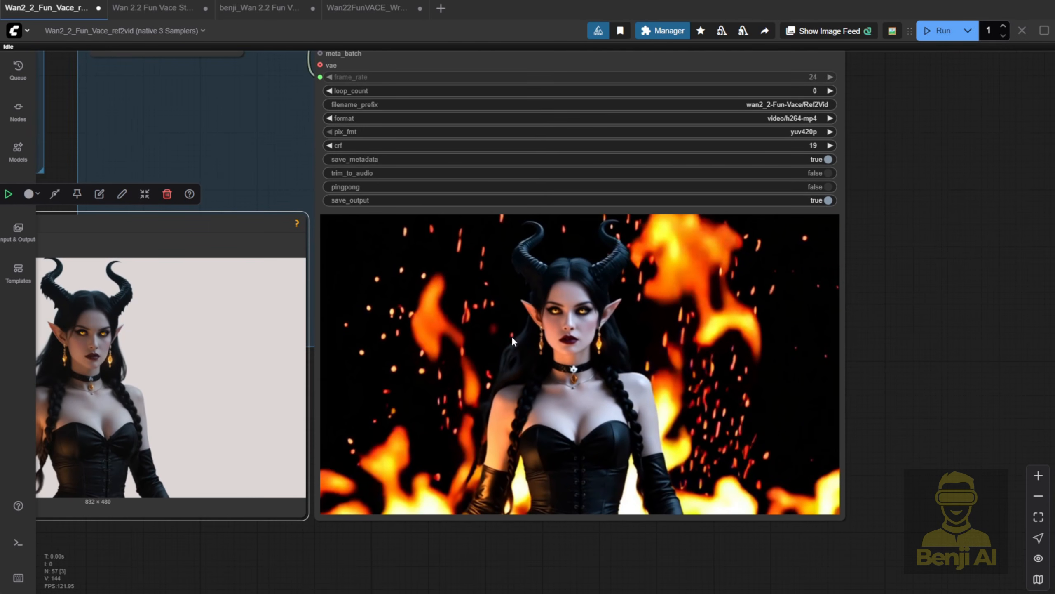
Step: Resume the Video Combine preview and compare the moving character with the reference image
scroll(511, 336, "up", 3)
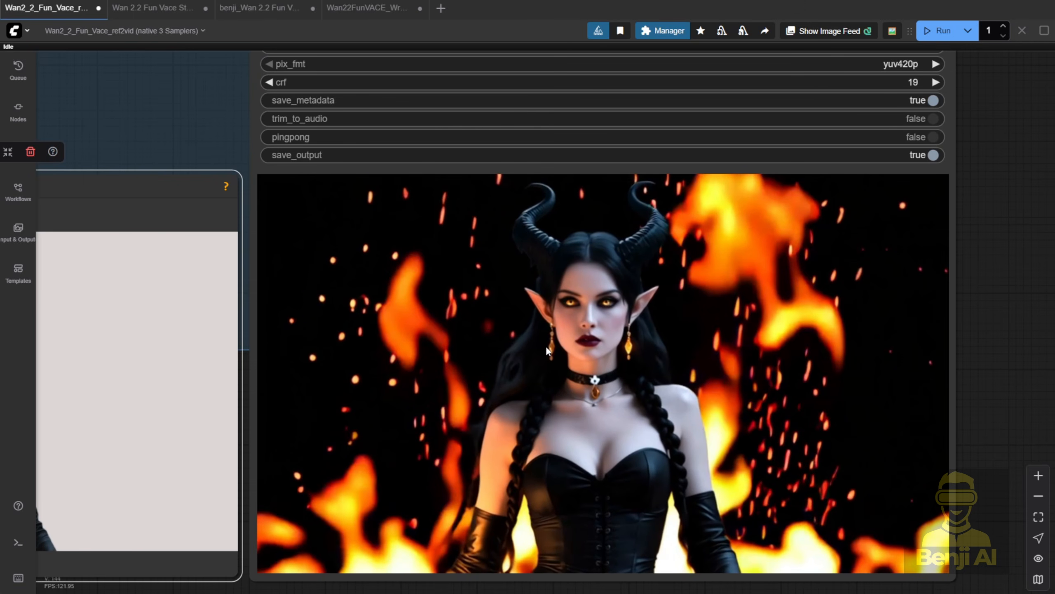
right_click(586, 360)
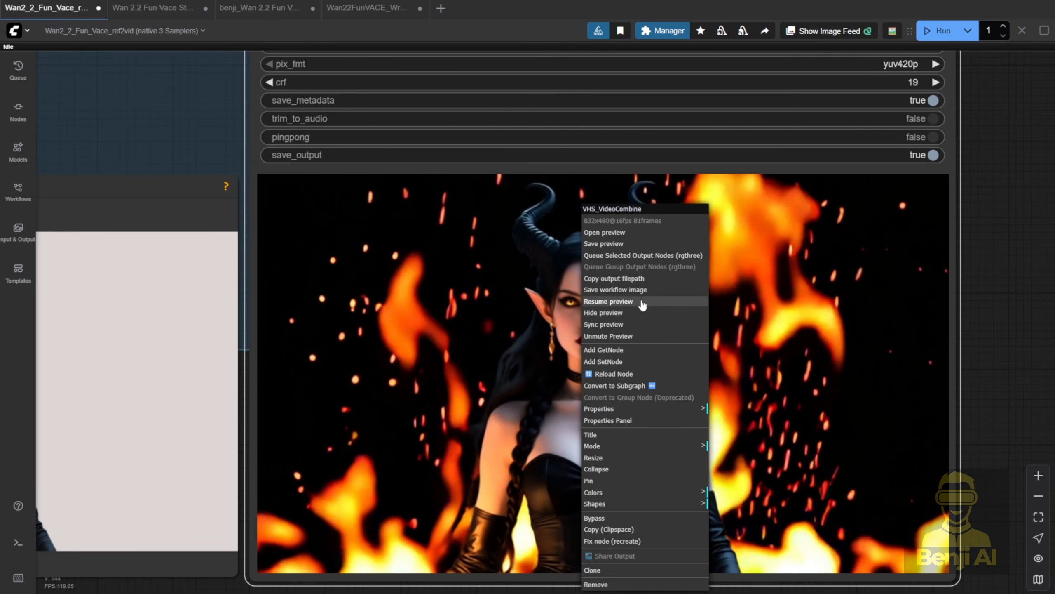
left_click(649, 365)
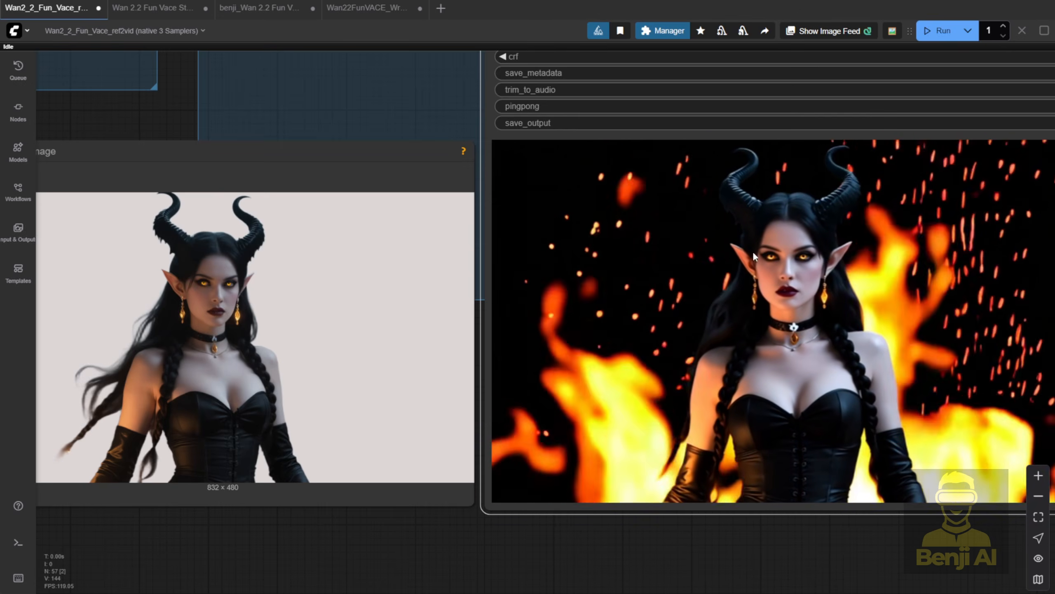
scroll(582, 449, "down", 1)
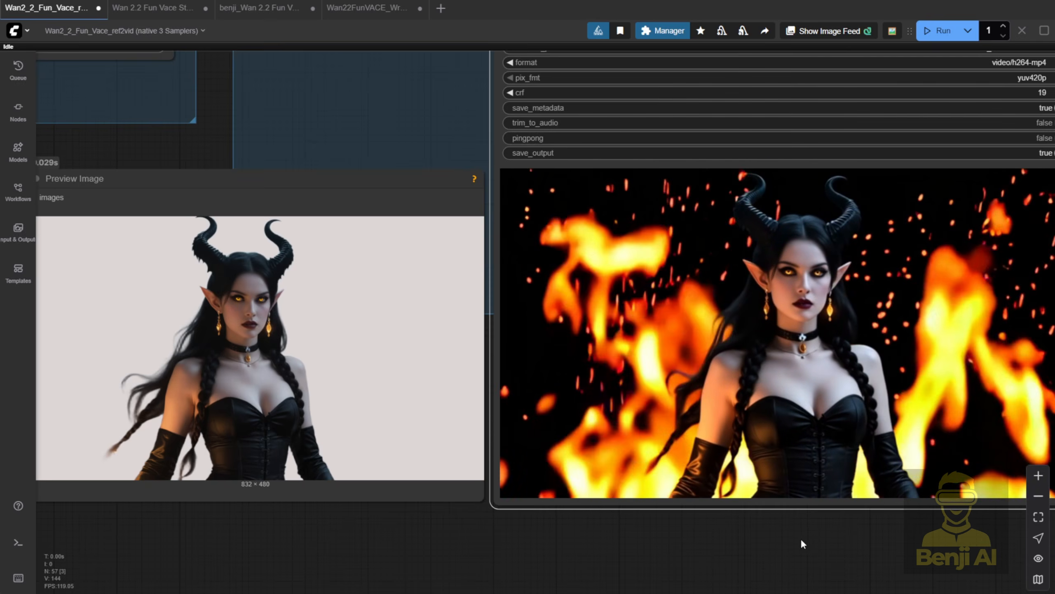
scroll(748, 486, "up", 2)
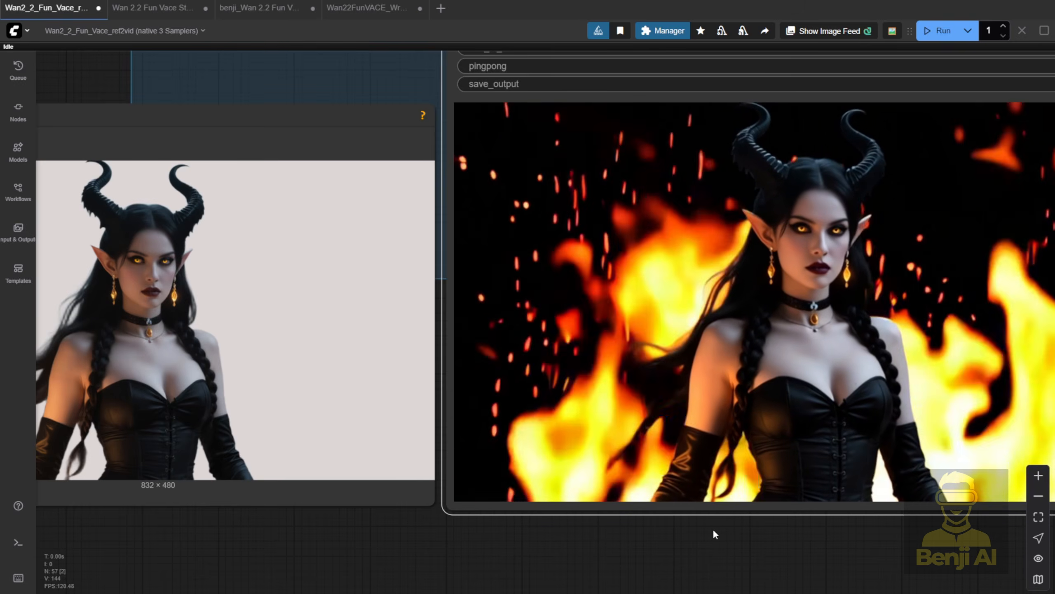
Step: Compare the horns in the reference Preview Image closely with those in the playing Video Combine preview
scroll(713, 518, "down", 1)
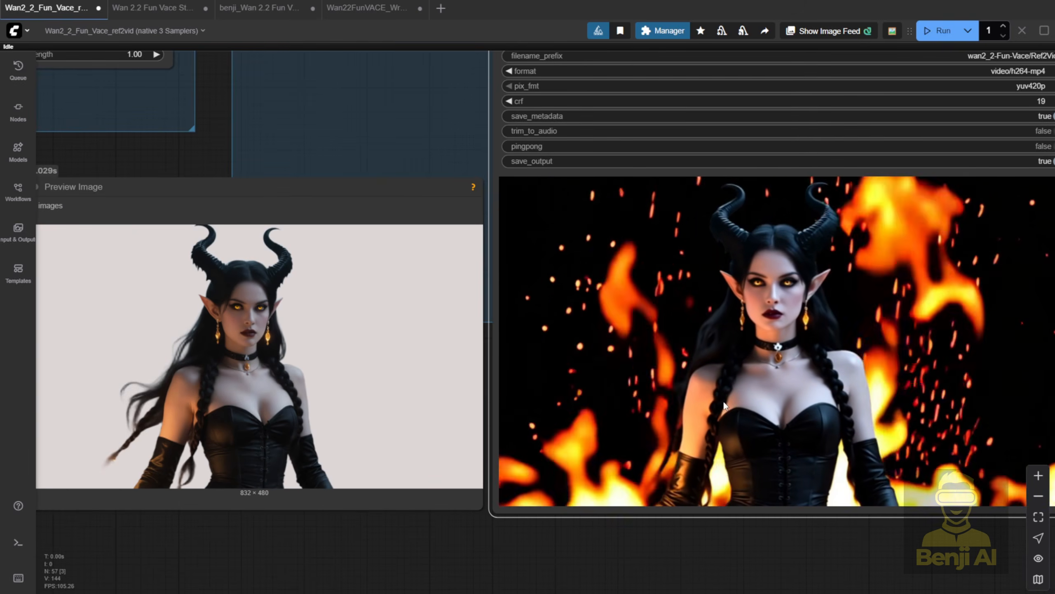
scroll(749, 331, "up", 5)
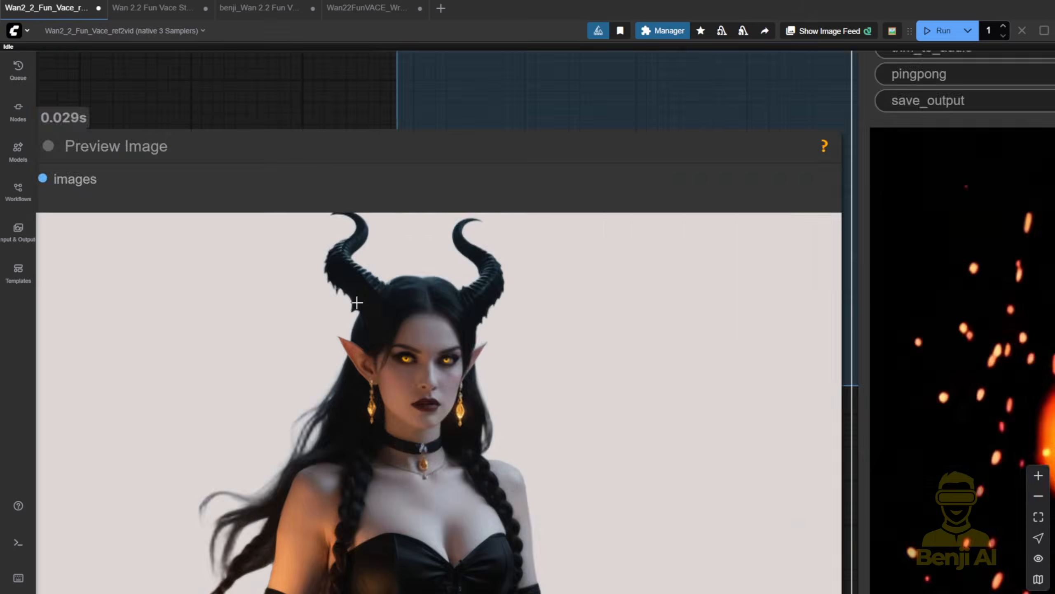
scroll(365, 227, "up", 4)
scroll(328, 211, "up", 3)
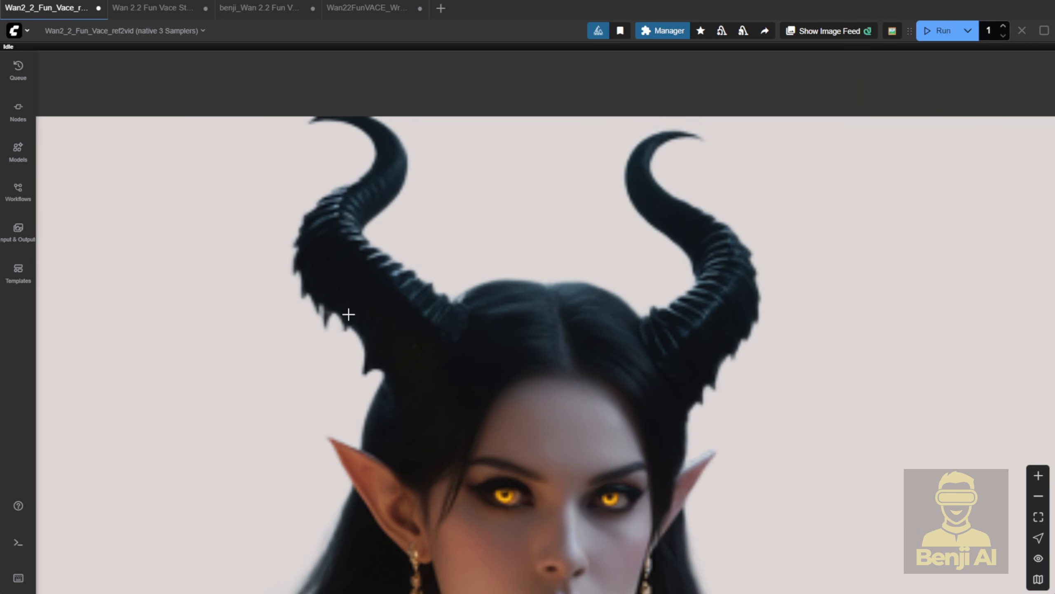
scroll(350, 330, "down", 15)
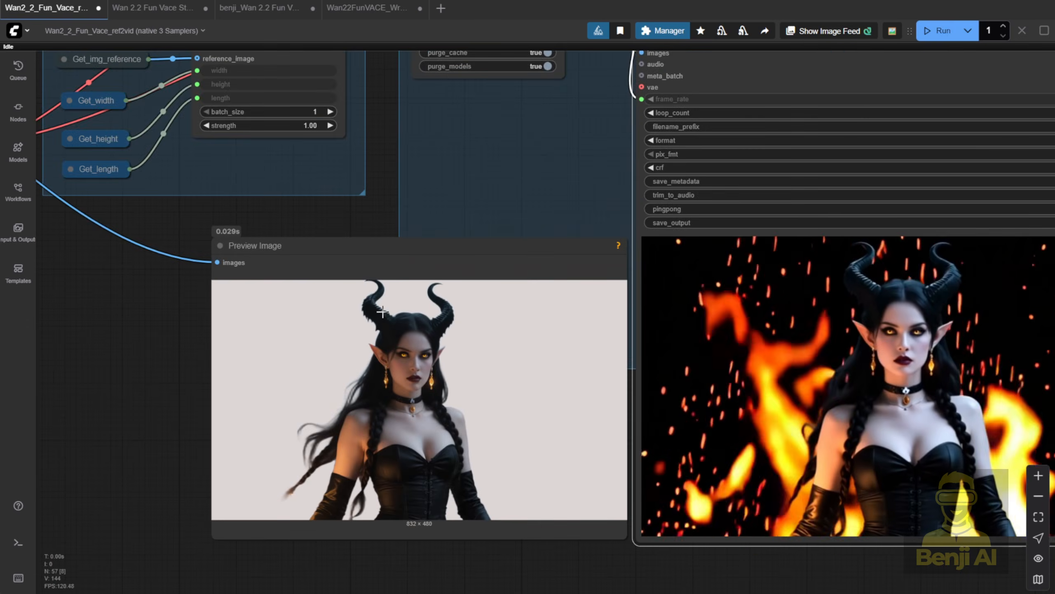
scroll(570, 431, "down", 2)
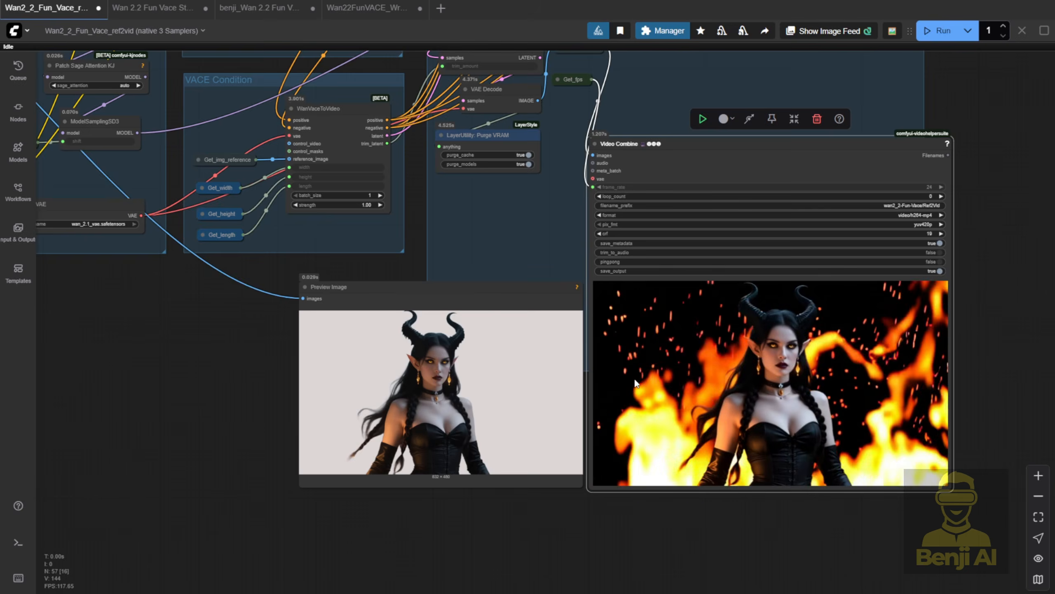
Step: Move the reference Preview Image node back into its original image group and fit the Video Combine node inside the Output group
left_click_drag(551, 215, 542, 280)
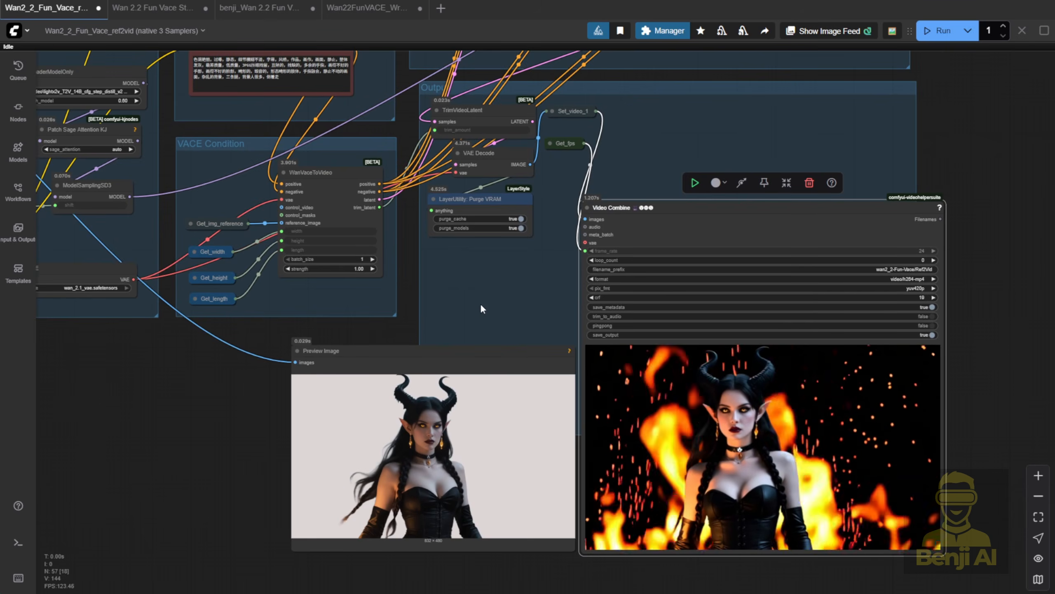
left_click_drag(487, 317, 727, 312)
scroll(684, 307, "down", 6)
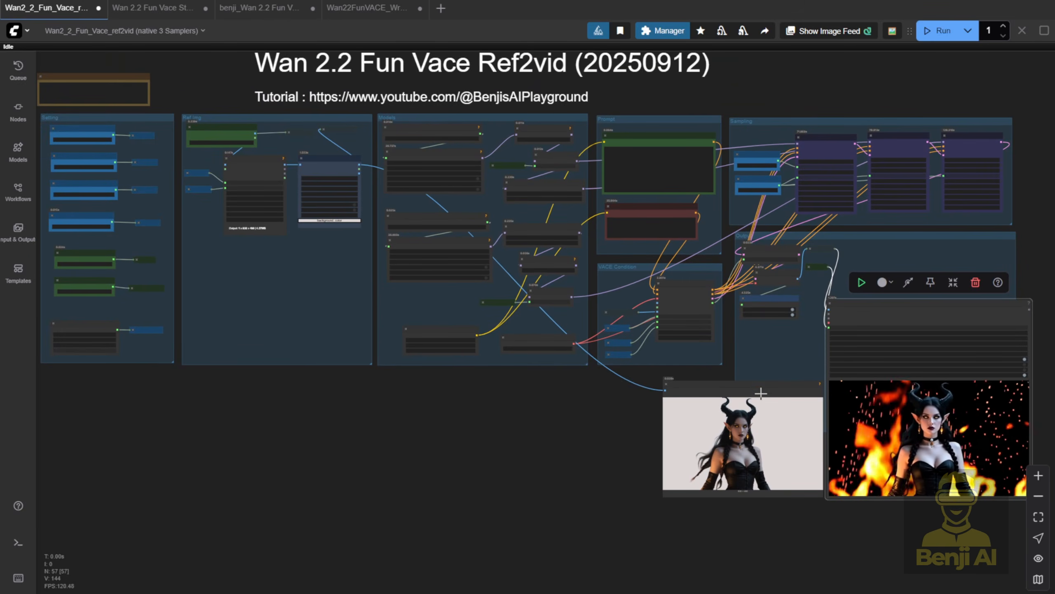
left_click_drag(756, 385, 290, 250)
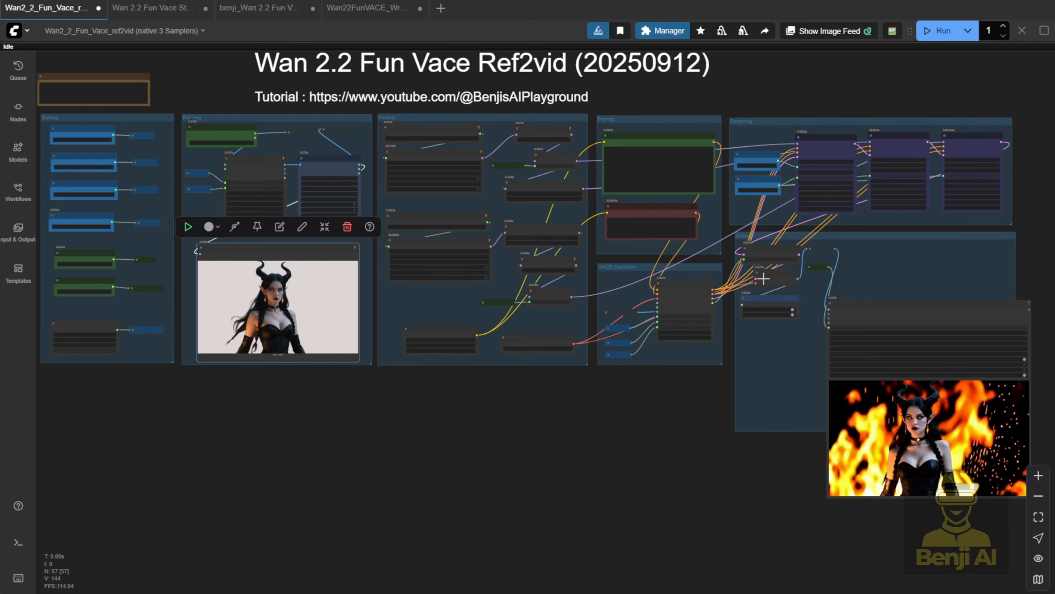
scroll(866, 250, "up", 1)
left_click(835, 308)
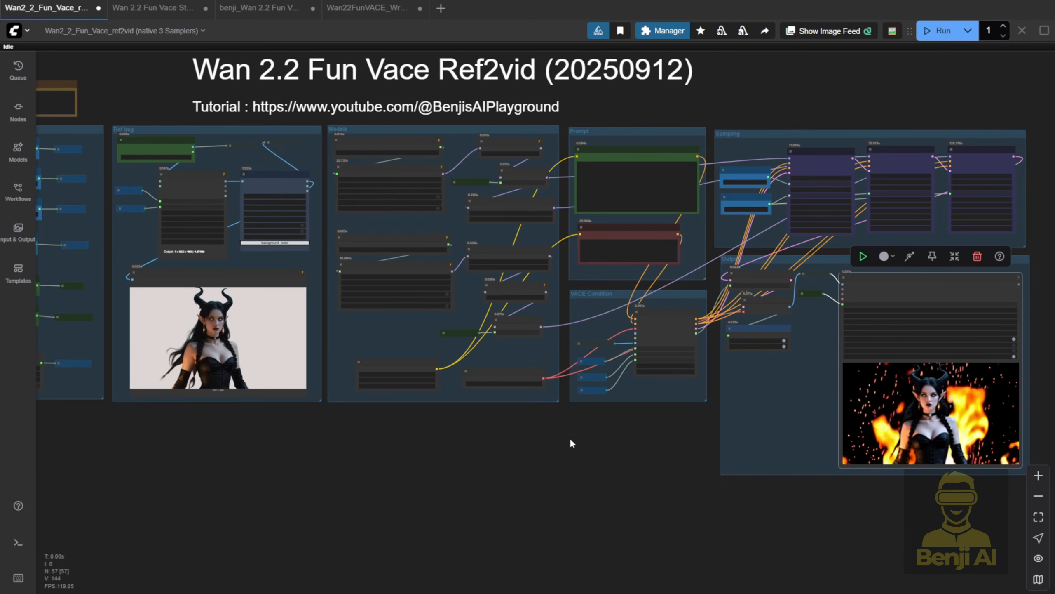
Step: Switch to the Wan 2.2 Fun Vace Start End Frame Animation workflow and bring its node groups into view
scroll(664, 392, "up", 7)
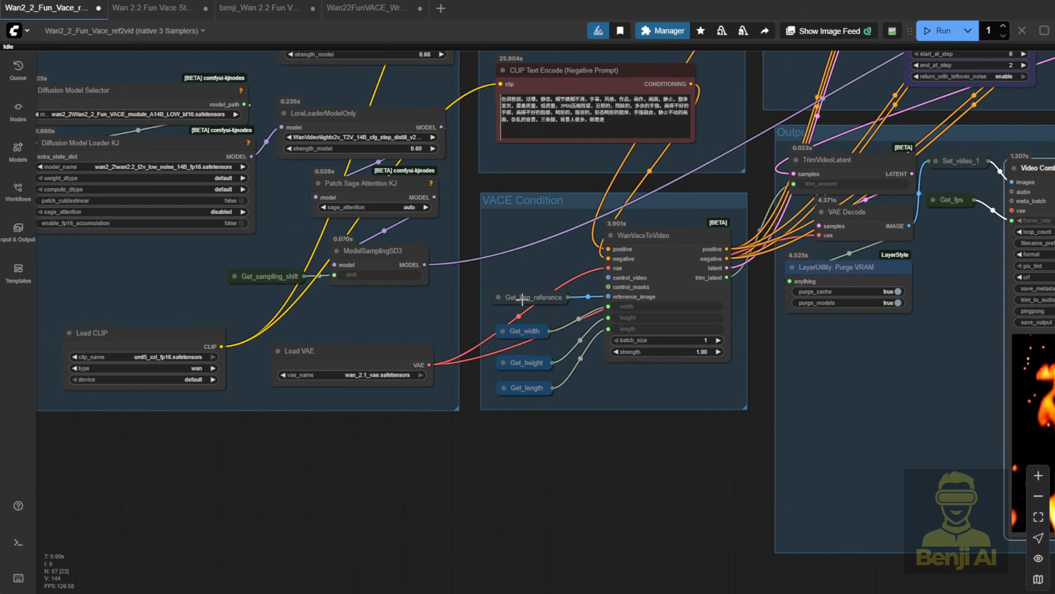
left_click(522, 299)
left_click(165, 8)
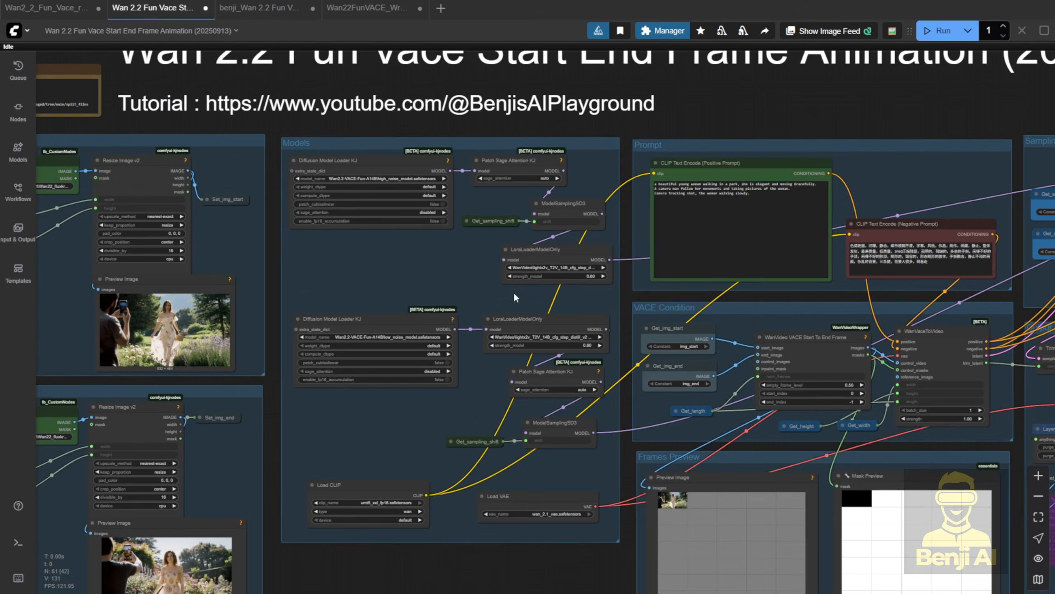
scroll(268, 316, "down", 4)
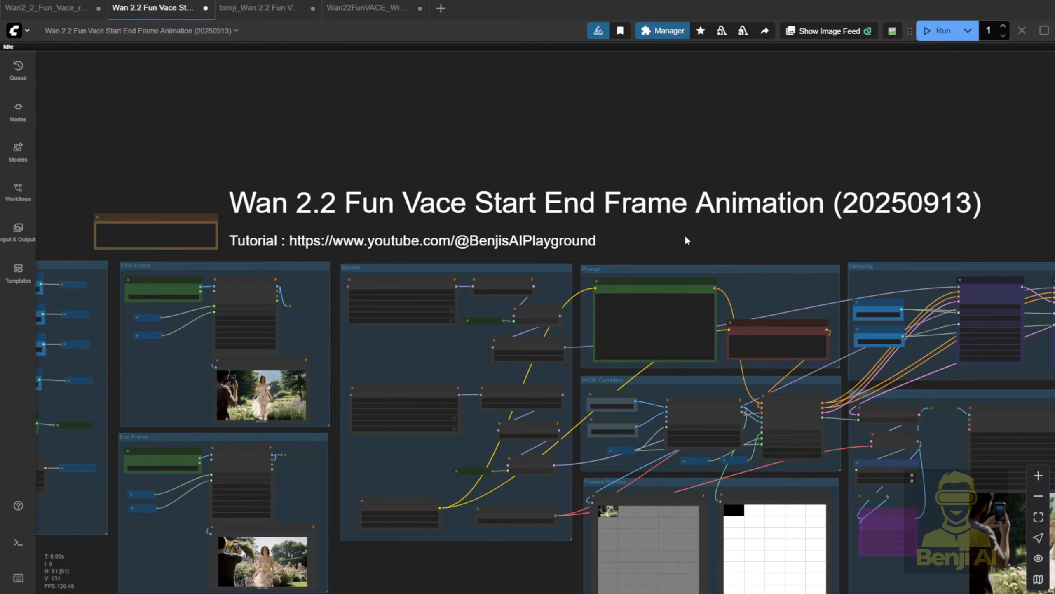
left_click_drag(699, 243, 750, 108)
Step: Examine how WanVideo VACE Start To End Frame feeds images and masks to WanVaceToVideo and the Frames Preview nodes
scroll(734, 347, "up", 5)
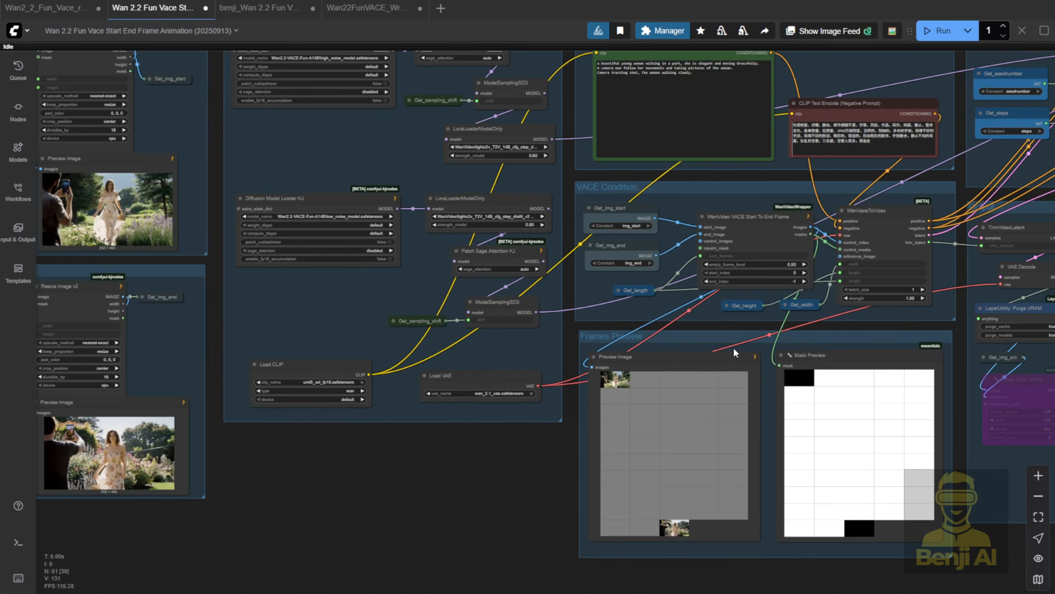
scroll(717, 186, "up", 5)
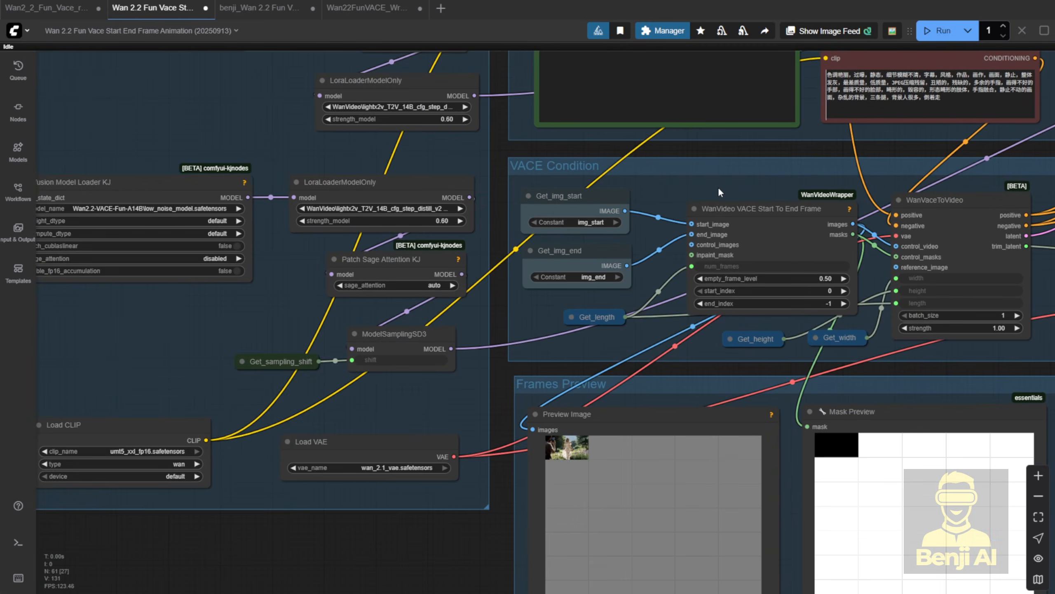
left_click_drag(777, 144, 592, 98)
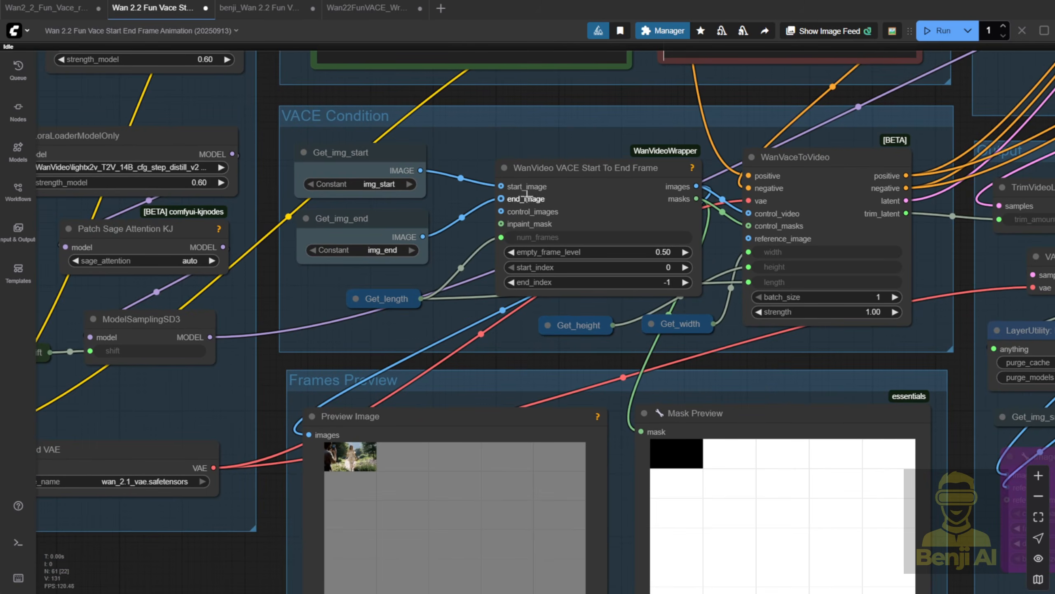
left_click(539, 163)
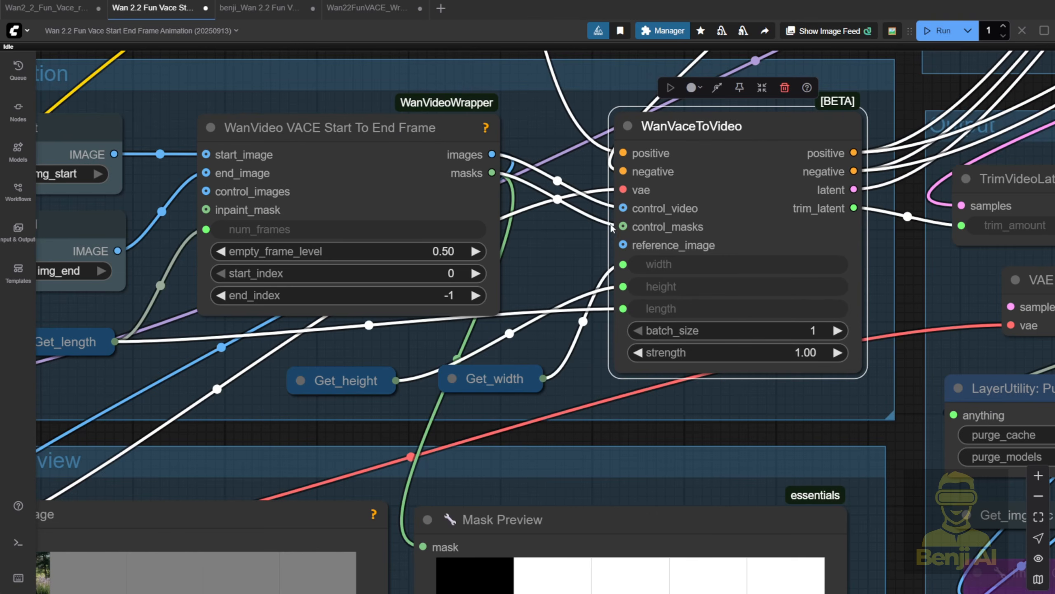
scroll(626, 219, "up", 2)
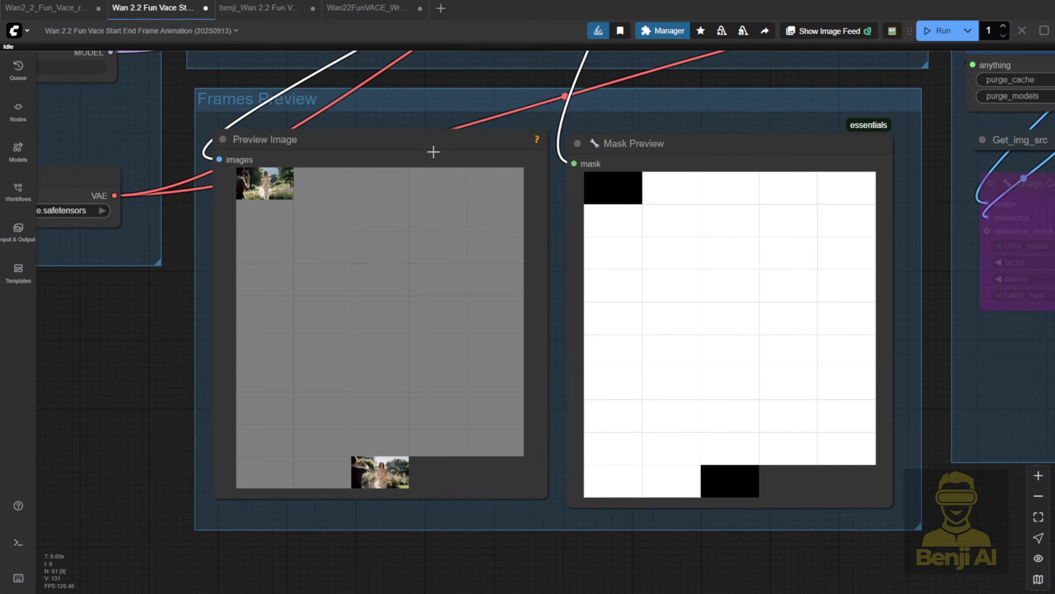
left_click(434, 151)
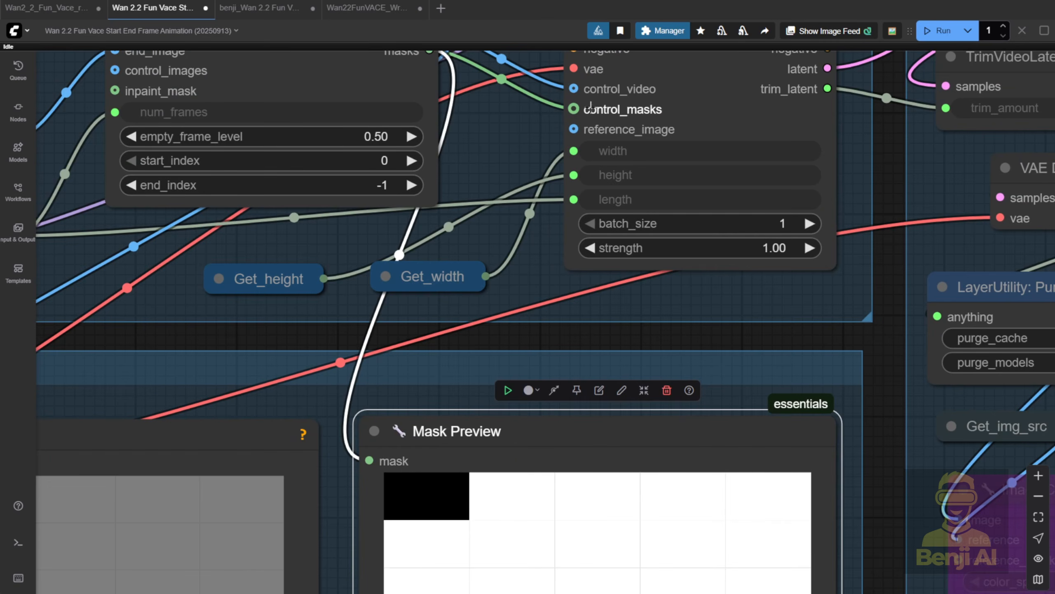
scroll(579, 246, "up", 5)
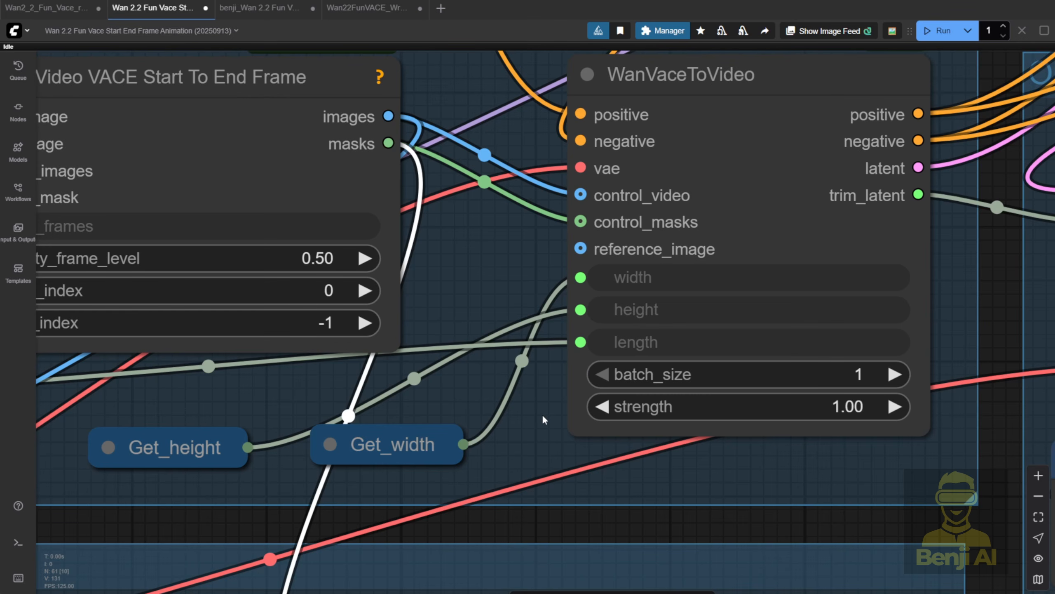
Step: Shift the first KSampler (Advanced) node slightly up and the second one slightly down within the Sampling group
scroll(542, 414, "down", 15)
scroll(815, 206, "up", 5)
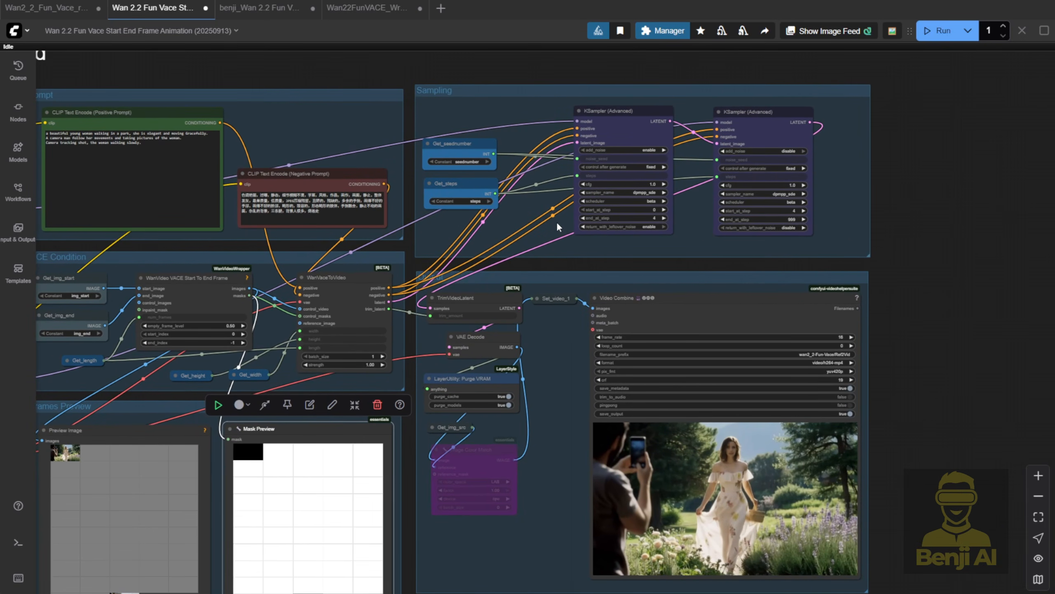
scroll(646, 90, "up", 4)
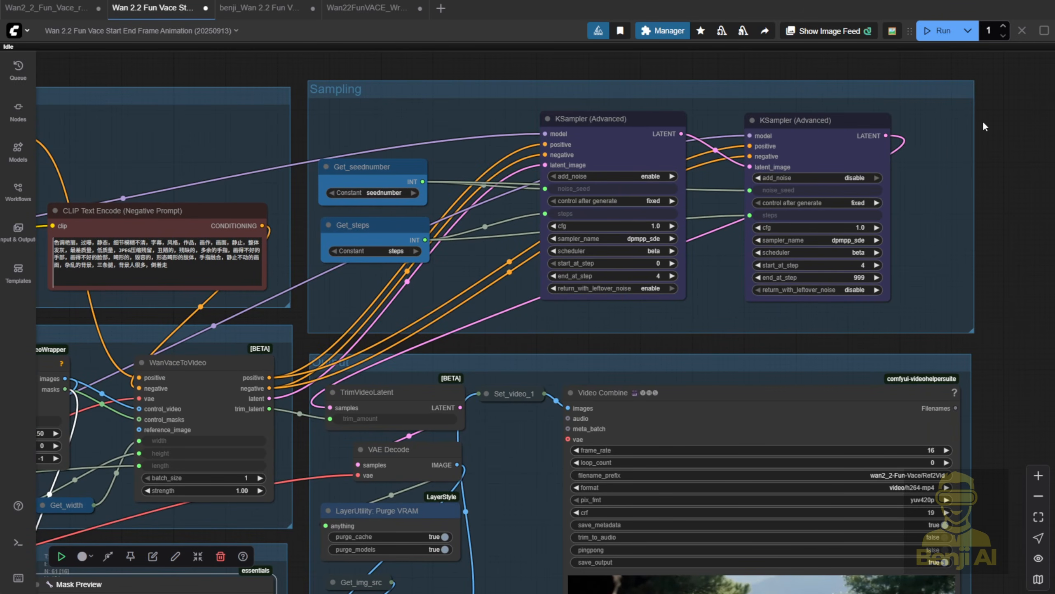
scroll(983, 120, "up", 4)
left_click_drag(479, 113, 490, 91)
left_click_drag(707, 134, 693, 170)
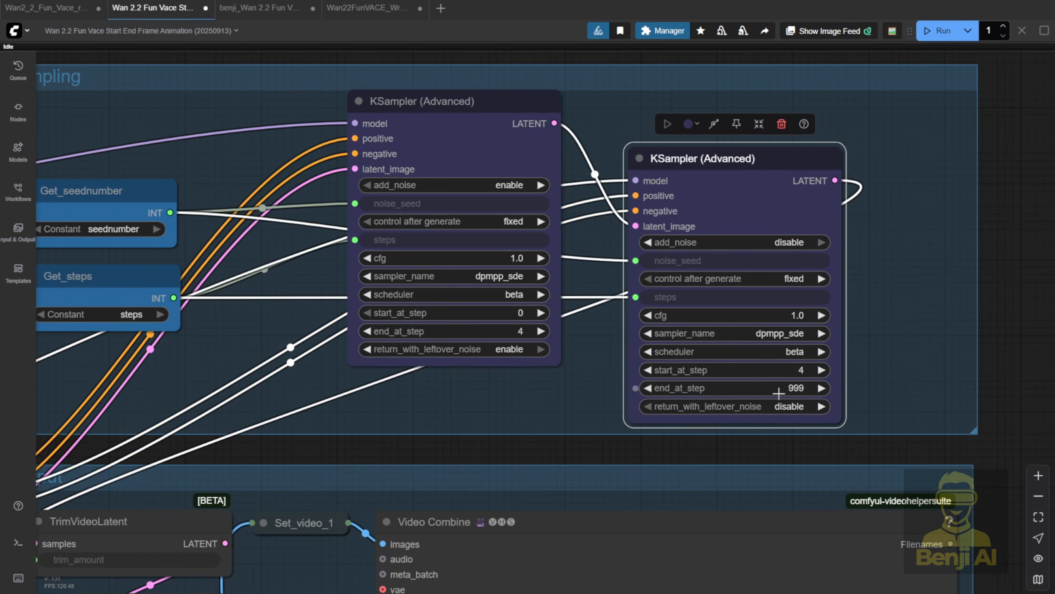
Step: Inspect the high and low noise model loaders and the low_noise_model files of Wan2.2-VACE-Fun-A14B on Hugging Face
scroll(537, 357, "down", 4)
left_click_drag(342, 332, 1026, 267)
scroll(275, 335, "down", 2)
left_click_drag(187, 319, 535, 208)
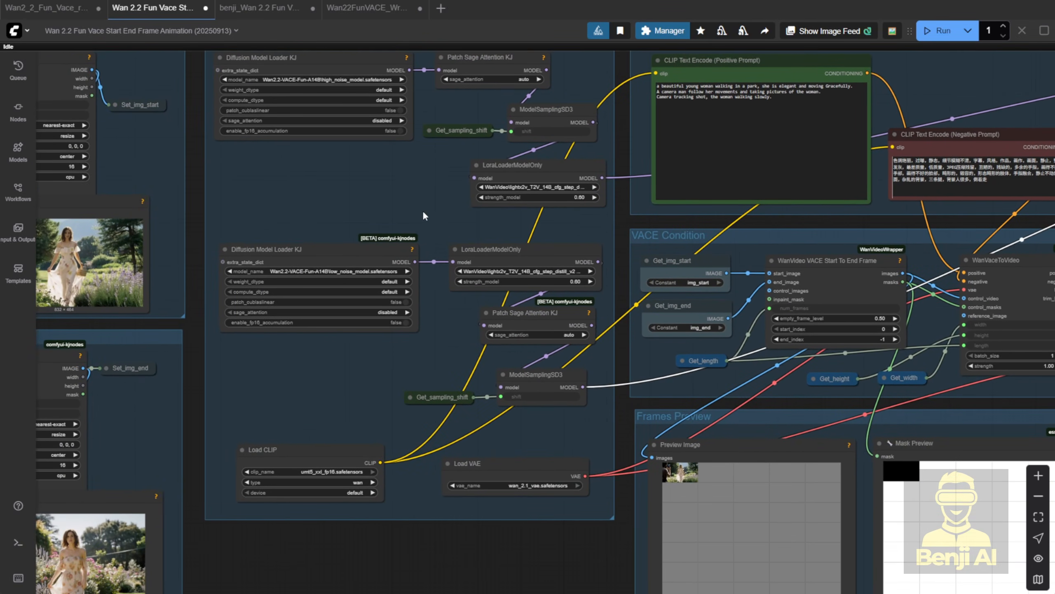
left_click_drag(426, 210, 439, 254)
scroll(422, 210, "up", 3)
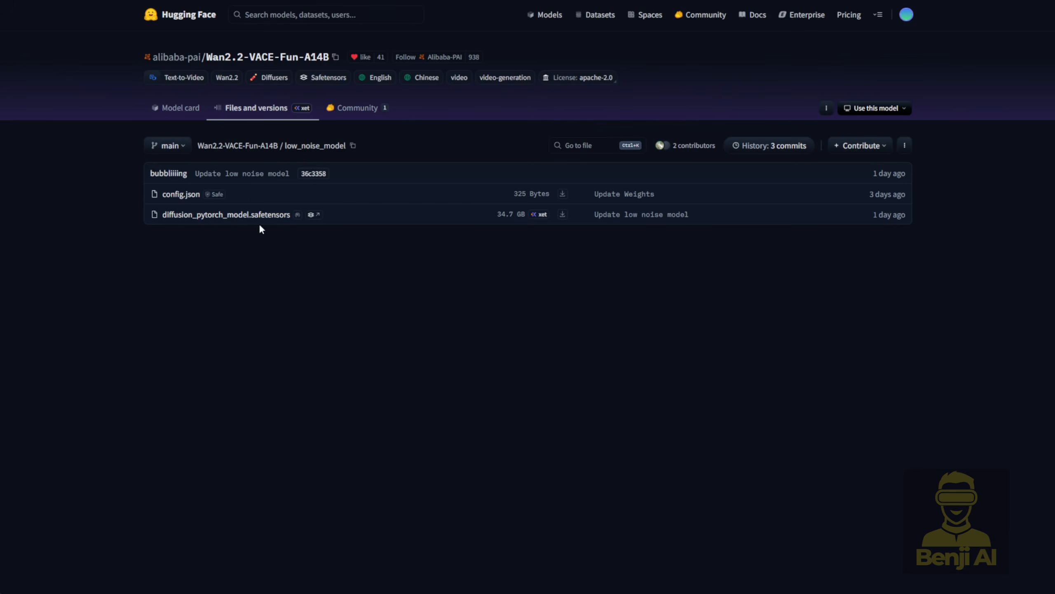
mouse_move(177, 57)
key("alt+Left")
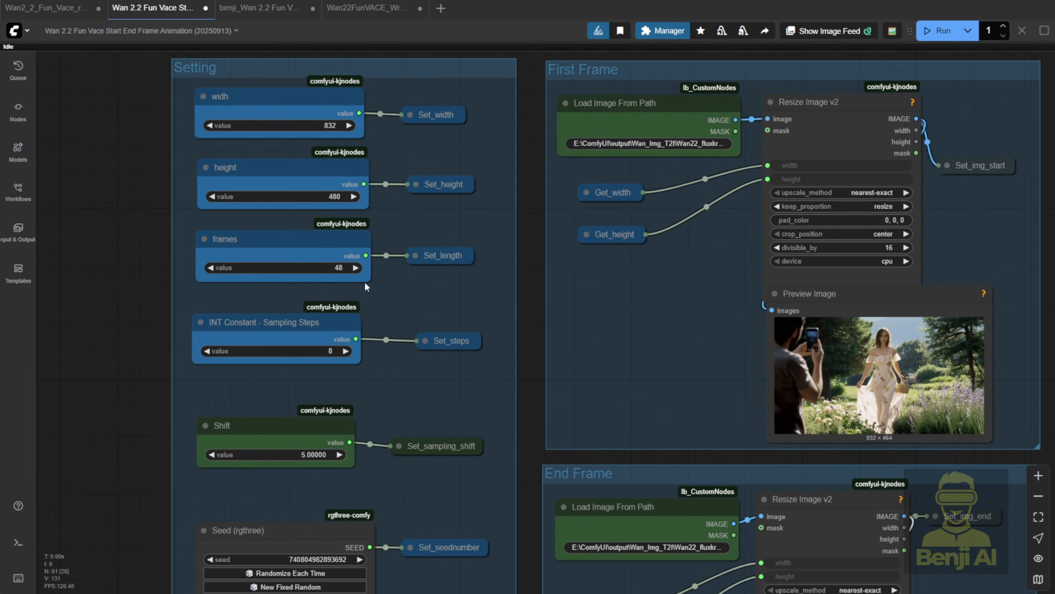
Step: In the Setting group, set the width to 1280, the height to 720 and the frames to 81
scroll(397, 151, "up", 2)
scroll(398, 174, "up", 2)
left_click(369, 150)
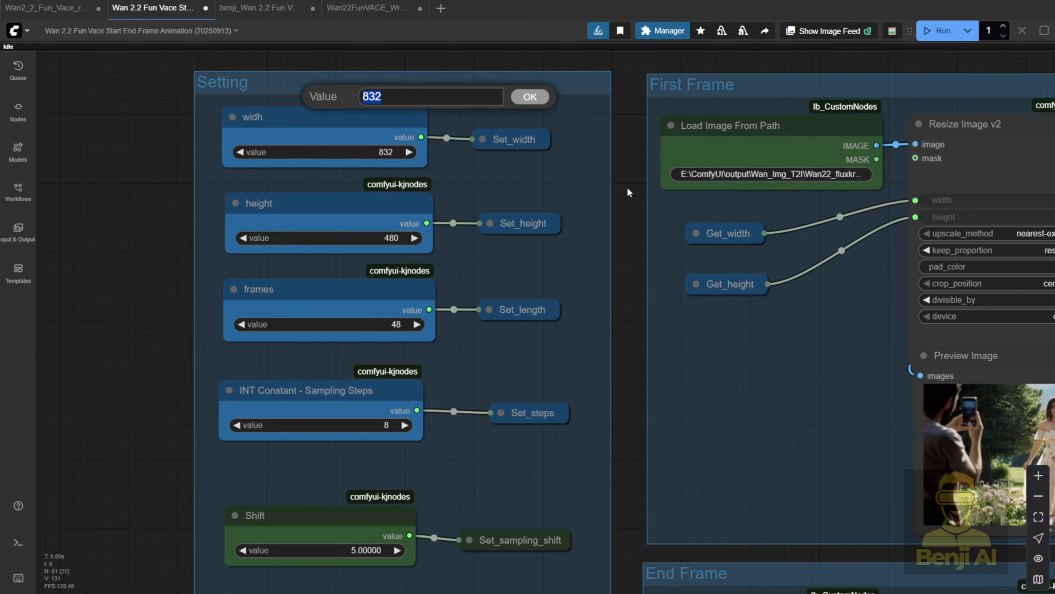
type("1280")
key("Return")
left_click(382, 238)
type("720")
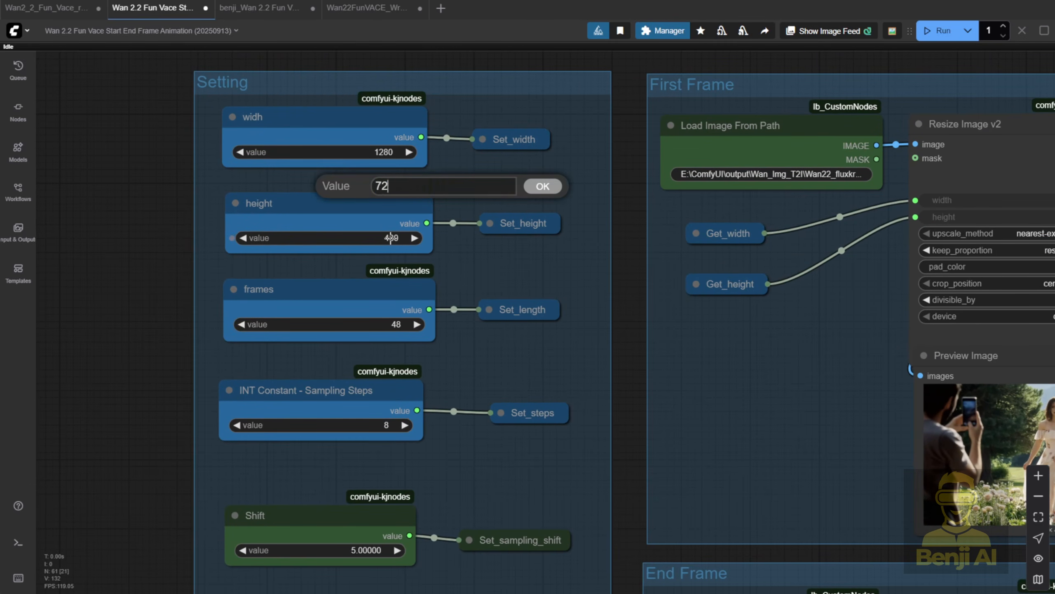
key("Return")
left_click(387, 324)
type("81")
key("Return")
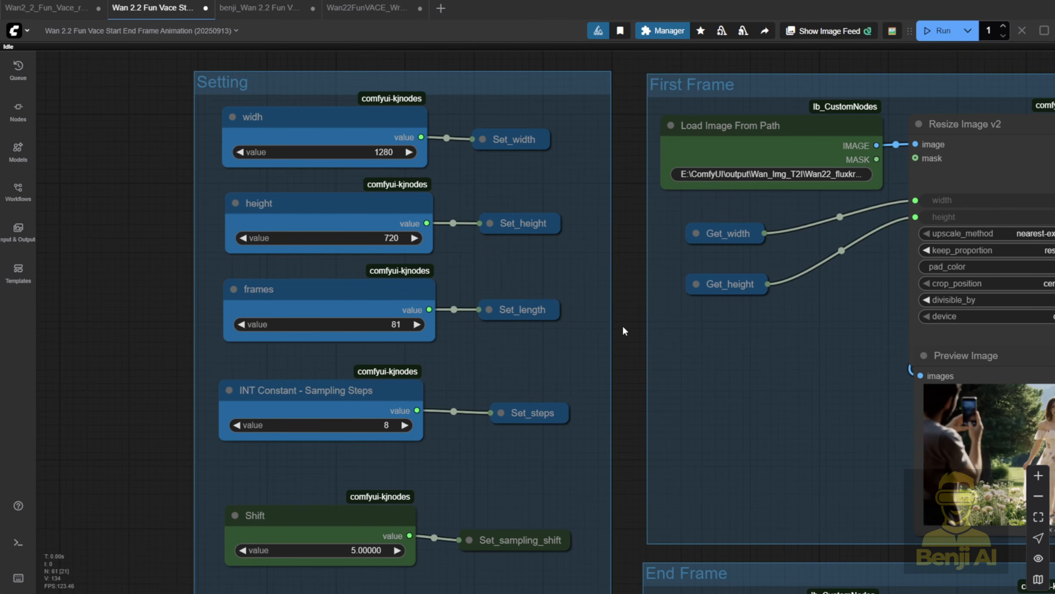
Step: Review the sampling steps and shift settings, the first and end frame images, and the Frames Preview masks
left_click_drag(496, 385, 527, 196)
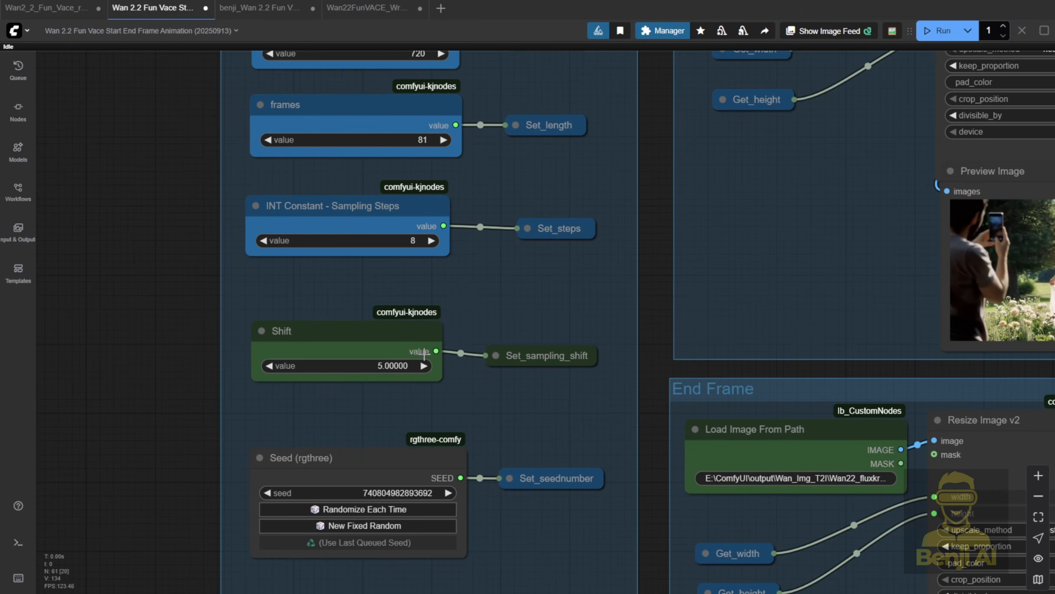
scroll(466, 343, "up", 3)
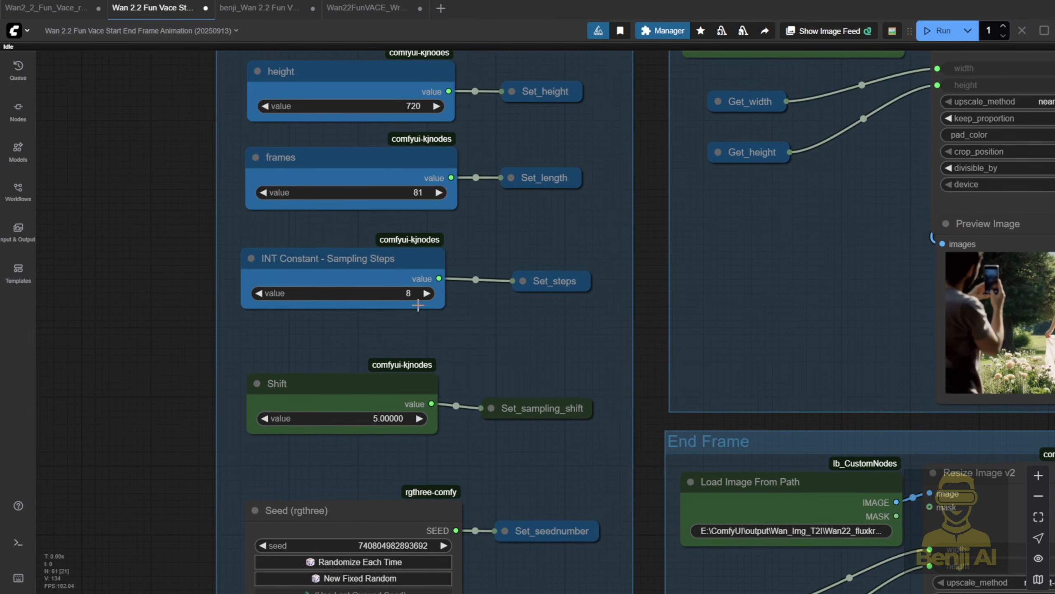
scroll(501, 450, "down", 5)
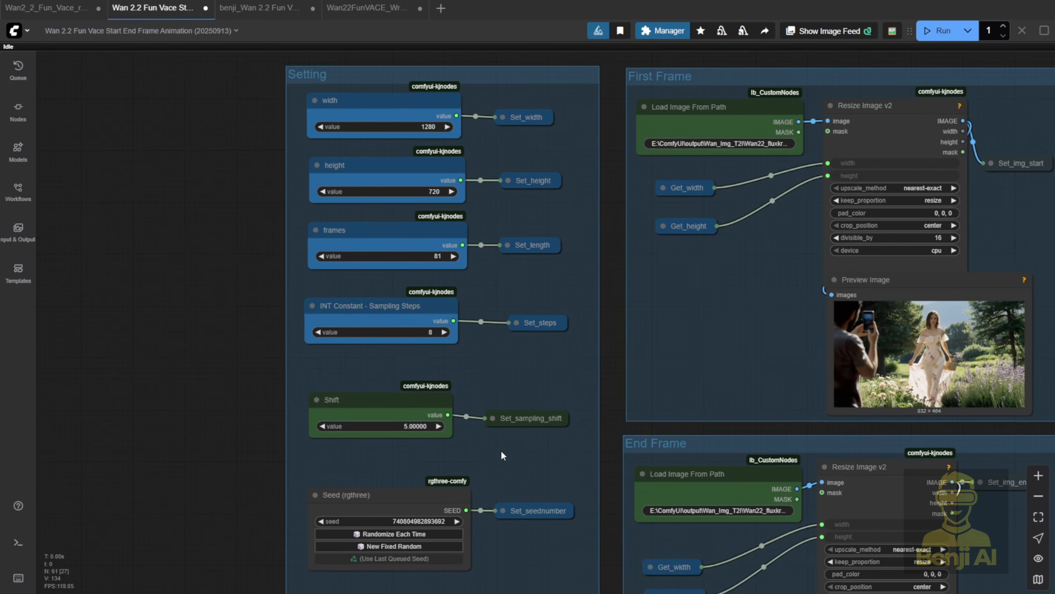
scroll(670, 376, "up", 3)
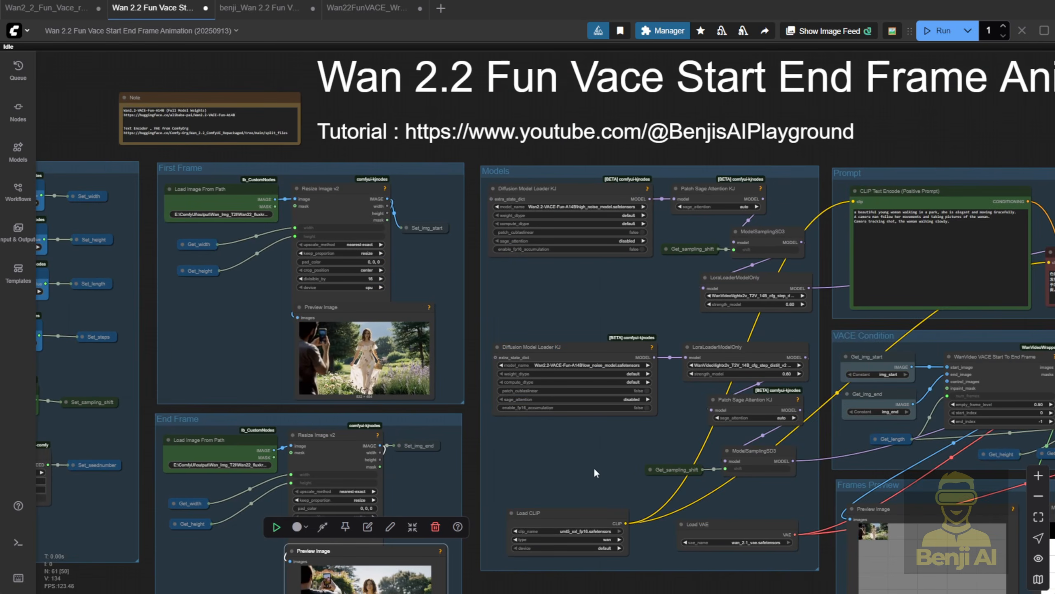
left_click_drag(195, 383, 440, 366)
scroll(250, 387, "up", 4)
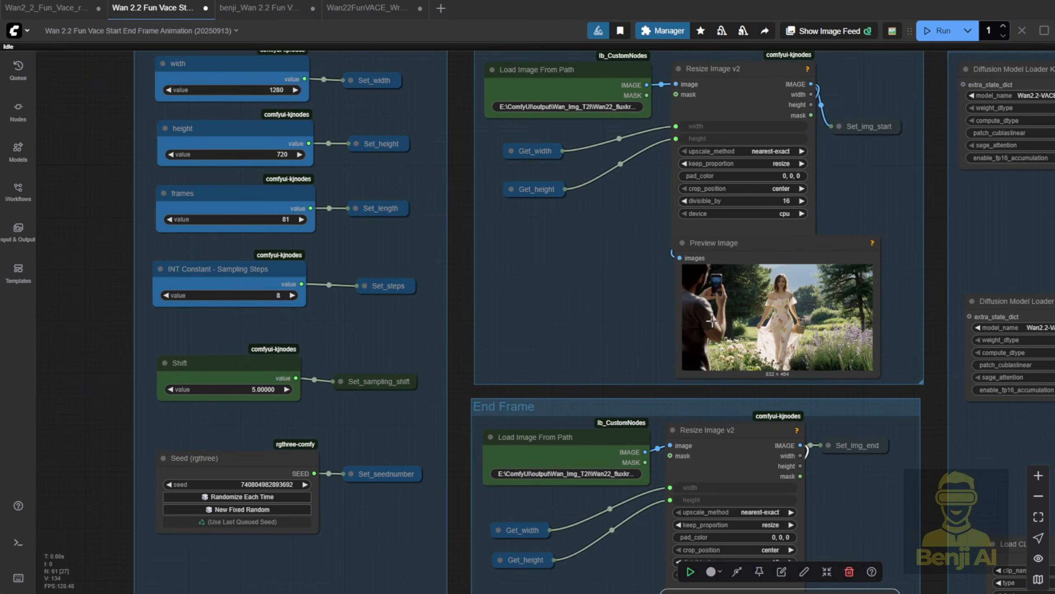
left_click_drag(601, 302, 595, 273)
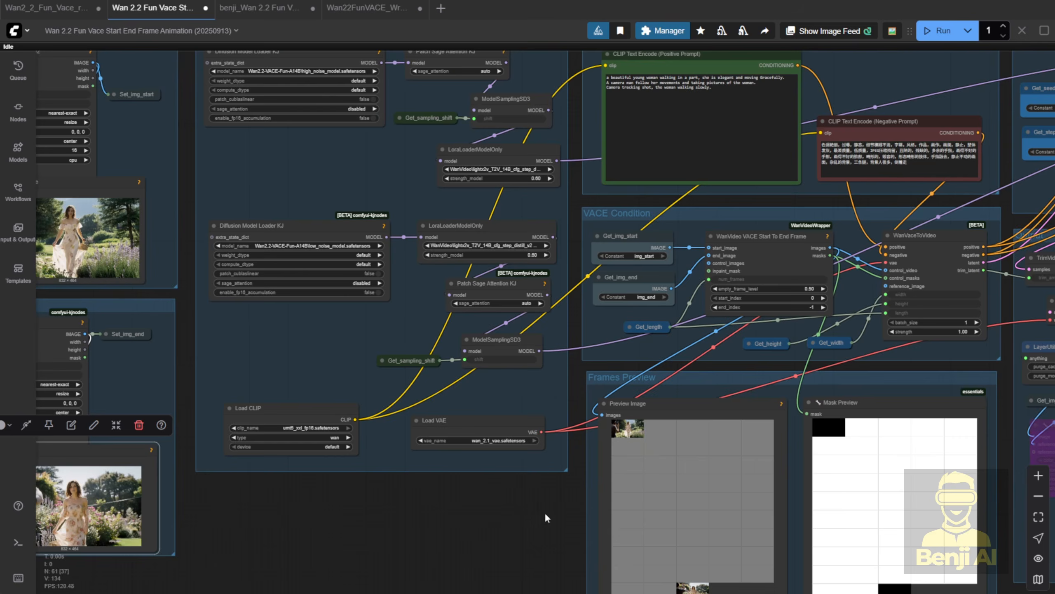
left_click_drag(545, 513, 125, 442)
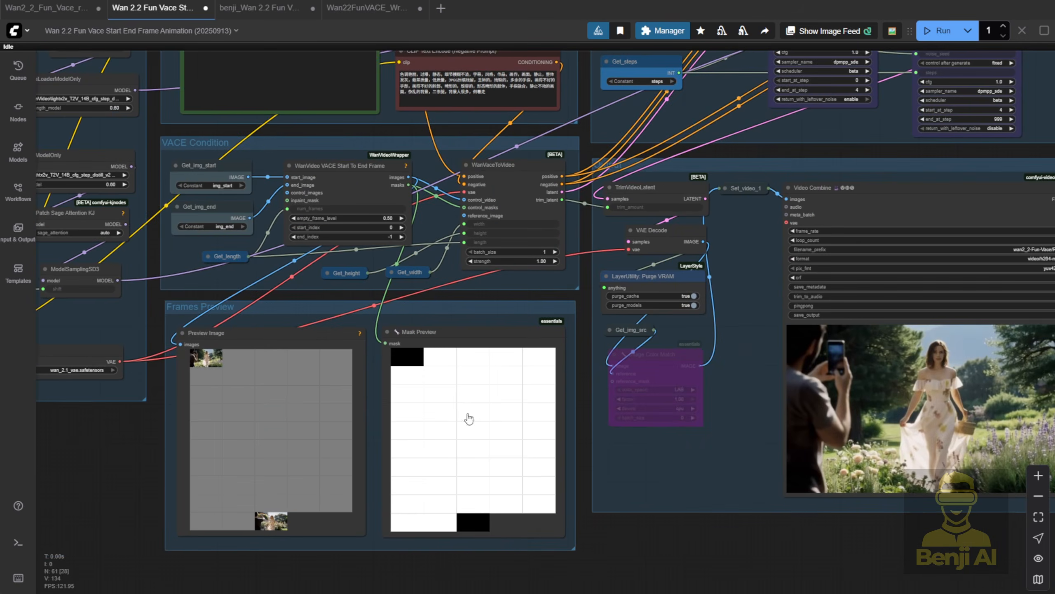
Step: Run the start-end frame animation workflow
scroll(611, 419, "down", 3)
left_click_drag(718, 381, 642, 382)
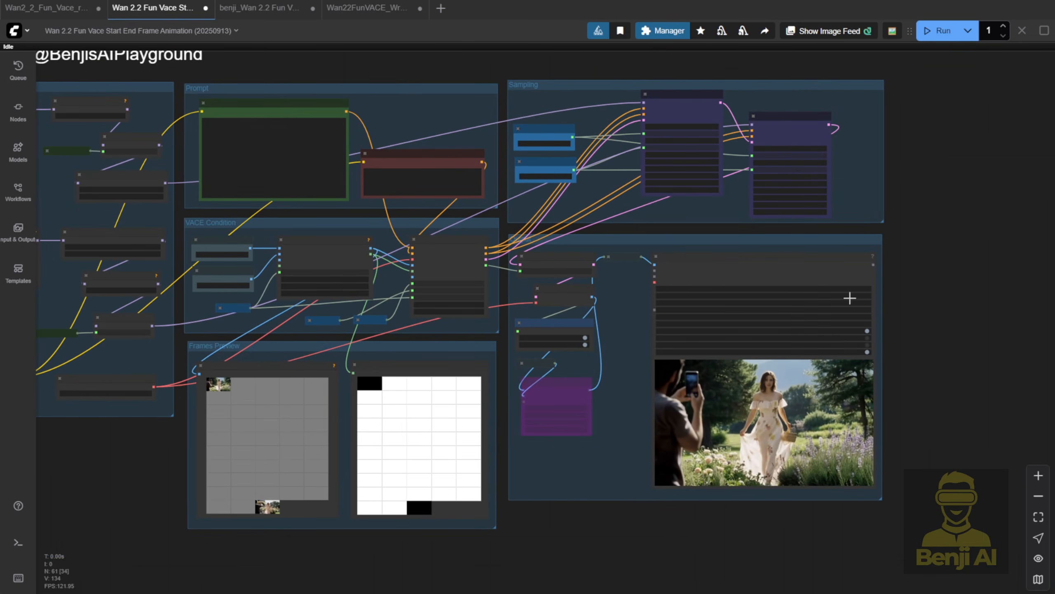
left_click(944, 31)
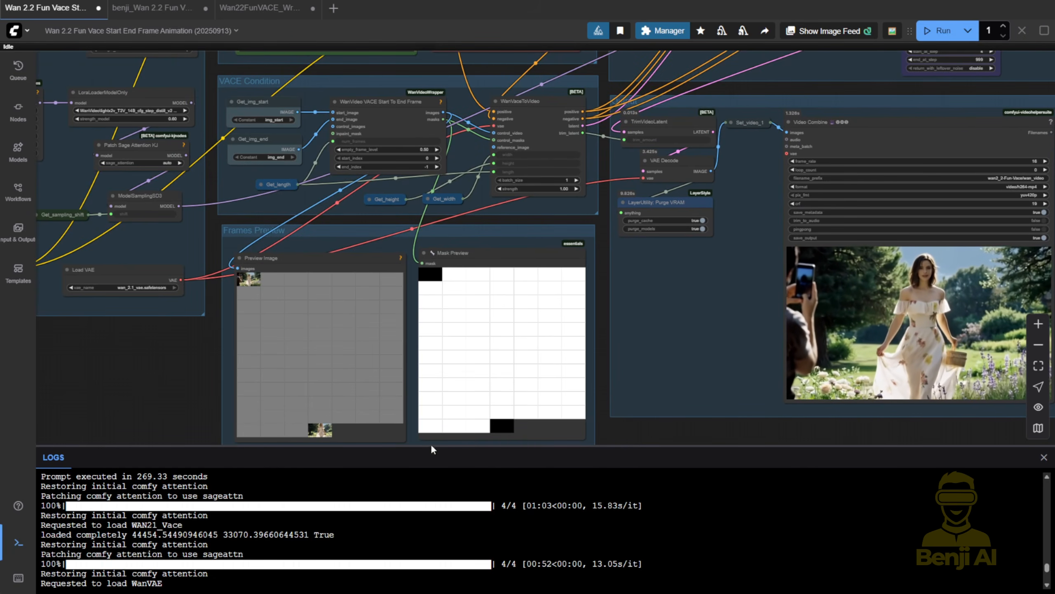
Step: Close the logs and review the frame previews, masks and generated video of the start-end frame workflow
key("ctrl+grave")
left_click_drag(649, 303, 647, 370)
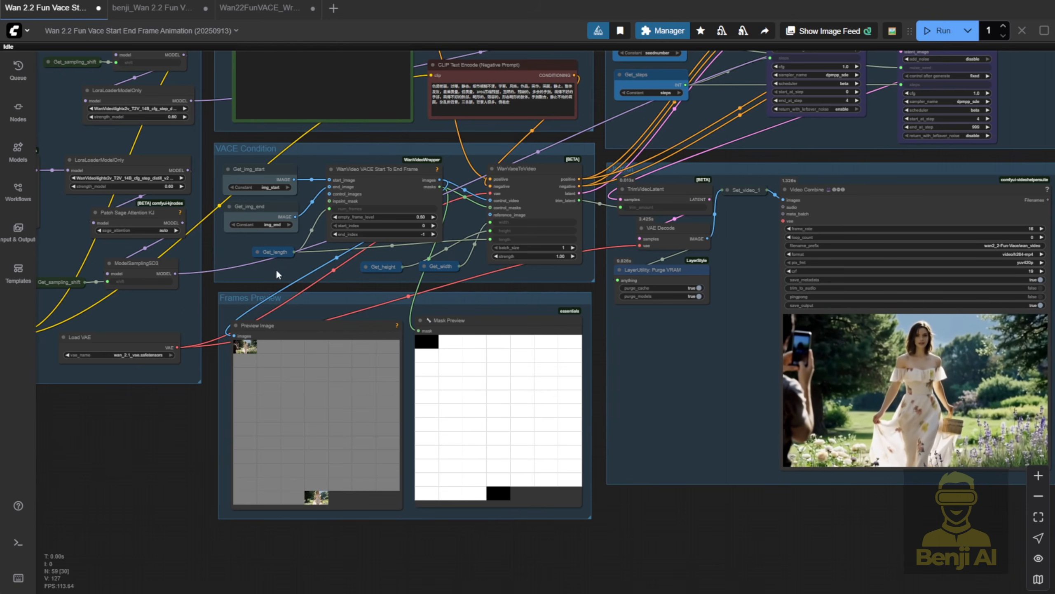
left_click_drag(161, 313, 274, 331)
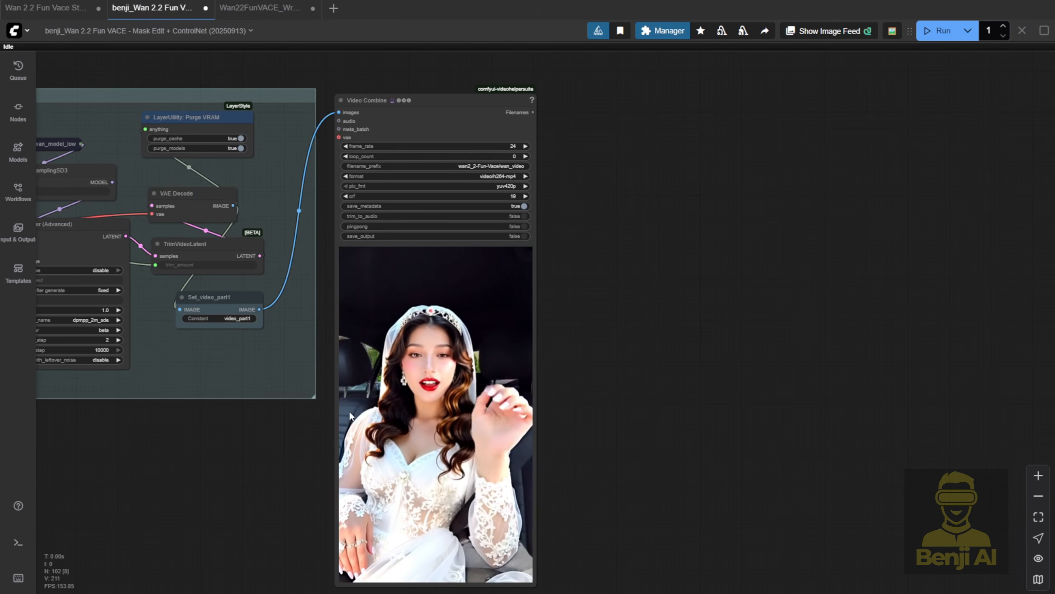
Step: In the Mask Edit + ControlNet workflow's Image Reference group, widen the Load Image From Path node and enlarge the Preview Image node below it
scroll(349, 488, "down", 2)
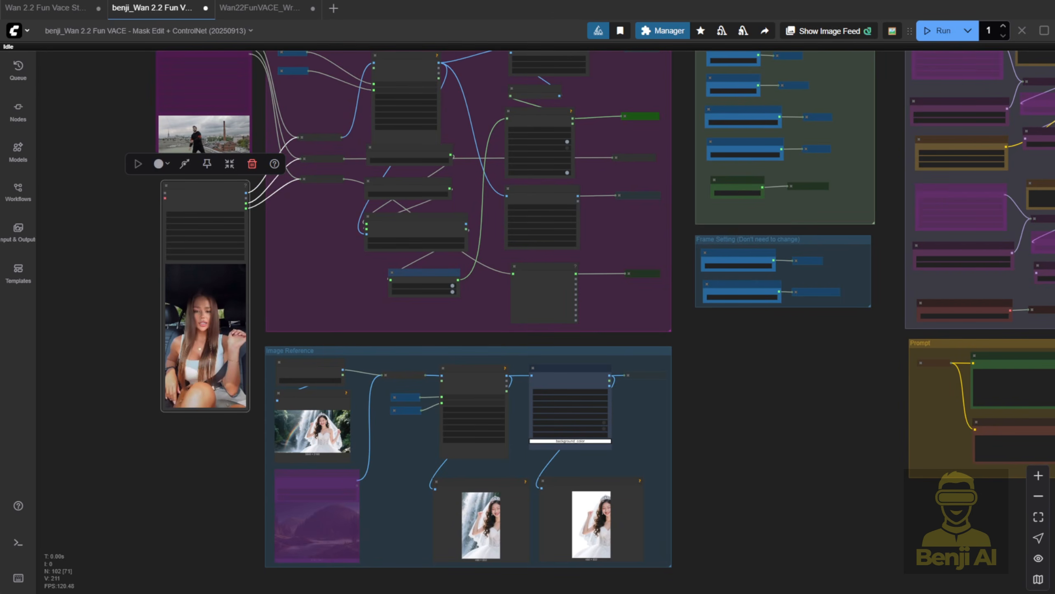
left_click(328, 306)
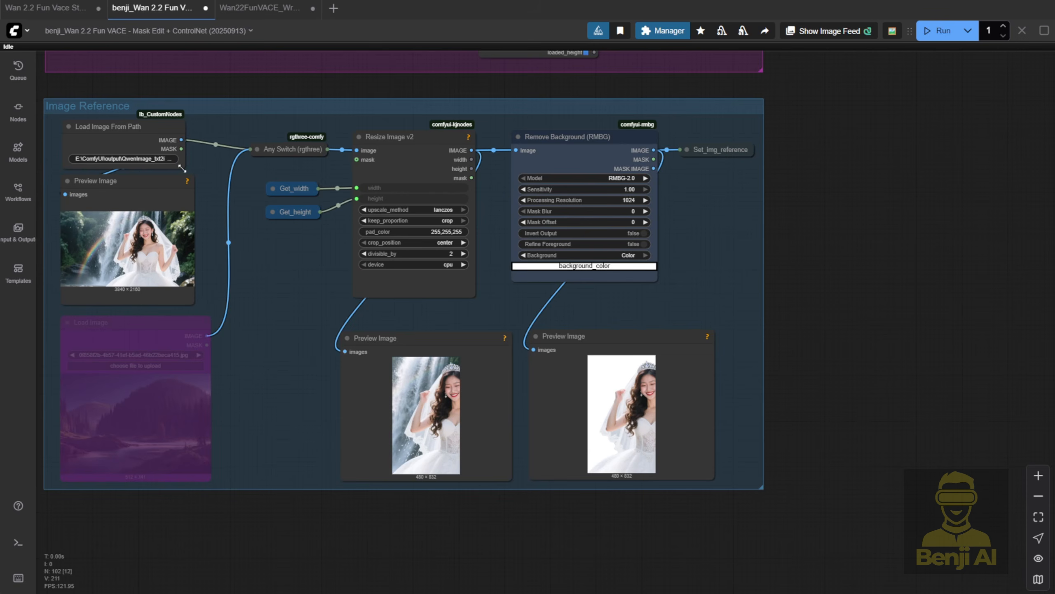
left_click_drag(183, 169, 215, 164)
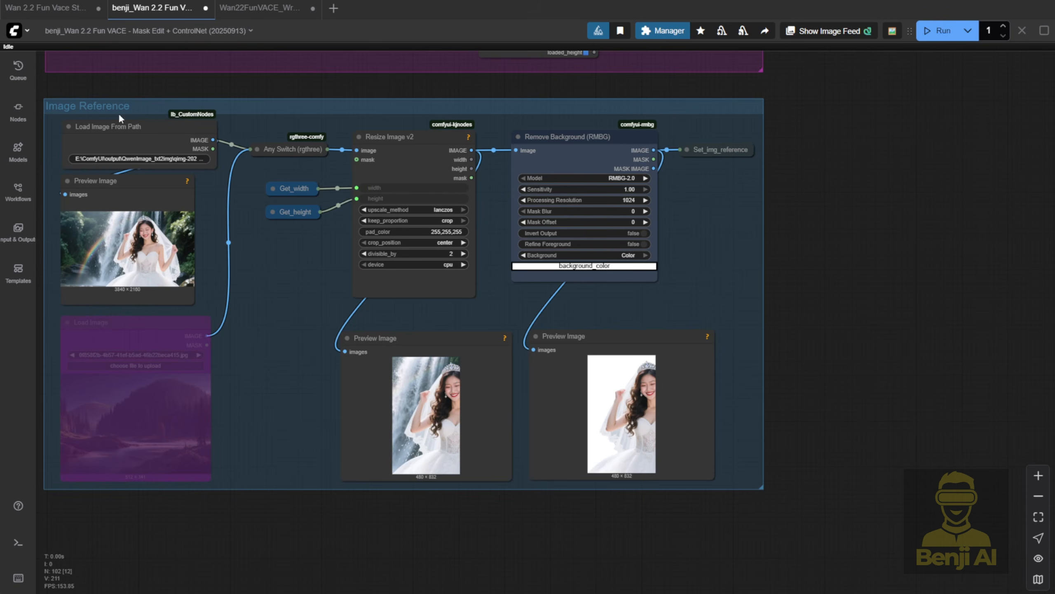
left_click_drag(194, 302, 220, 309)
scroll(267, 337, "up", 2)
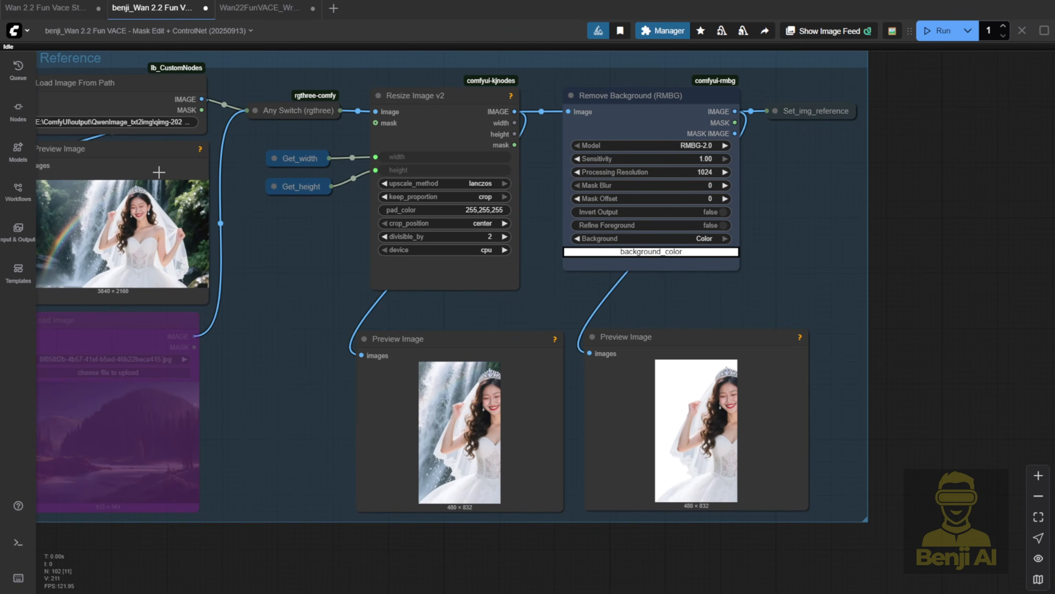
Step: Shift the Load Video (Path) node slightly up, closer to the bypassed Load Video (Upload) node
left_click_drag(239, 259, 128, 267)
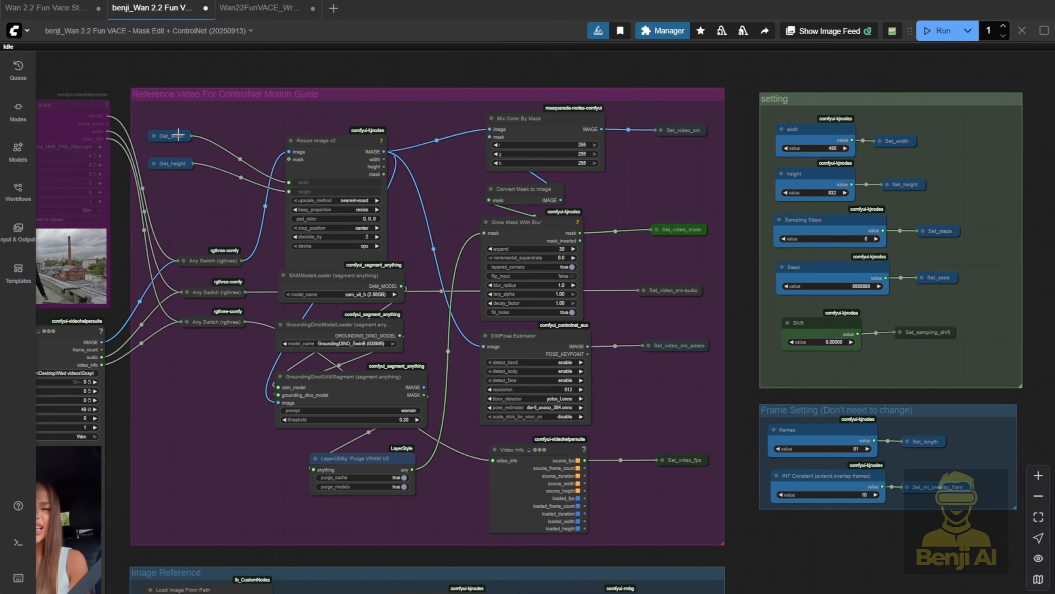
left_click_drag(212, 203, 353, 247)
scroll(329, 255, "up", 2)
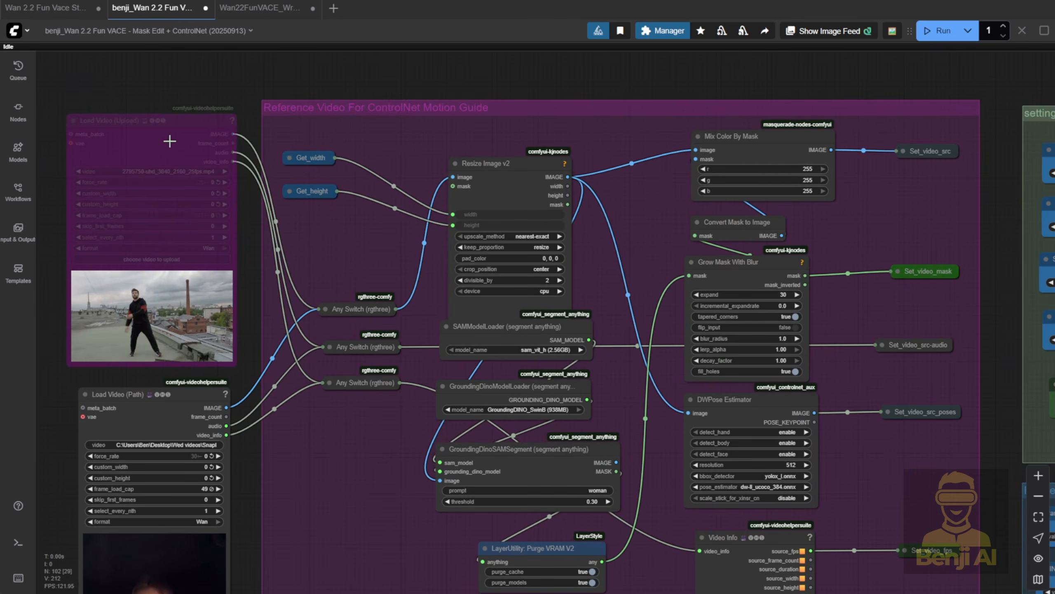
scroll(166, 142, "up", 2)
left_click(123, 318)
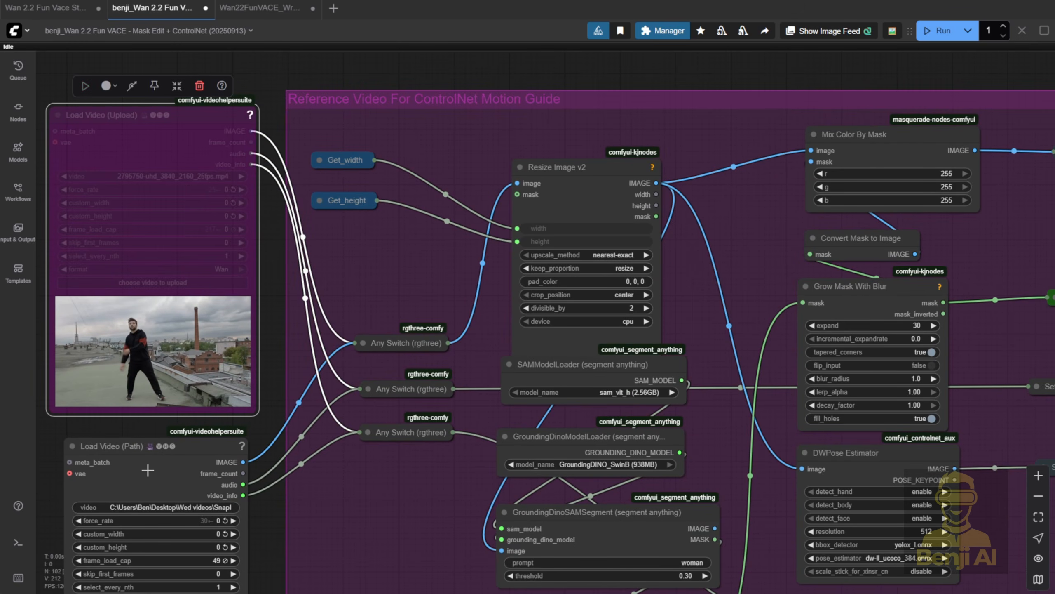
left_click_drag(141, 451, 138, 445)
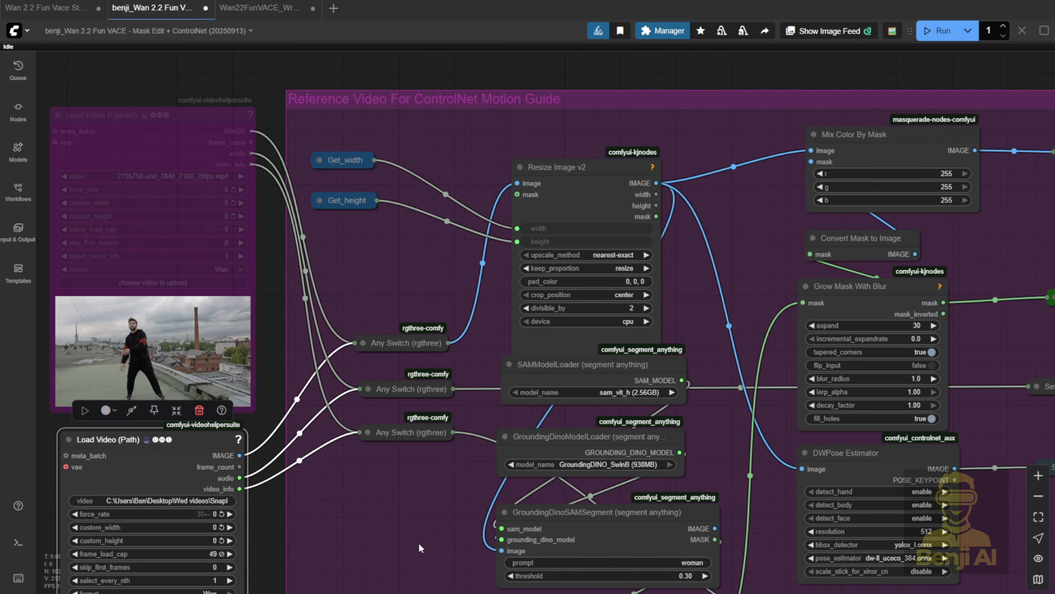
Step: Examine the GroundingDinoSAMSegment and Mix Color By Mask nodes, and the masked video editing examples in VACE's teaser.jpg on GitHub
left_click_drag(419, 548, 180, 484)
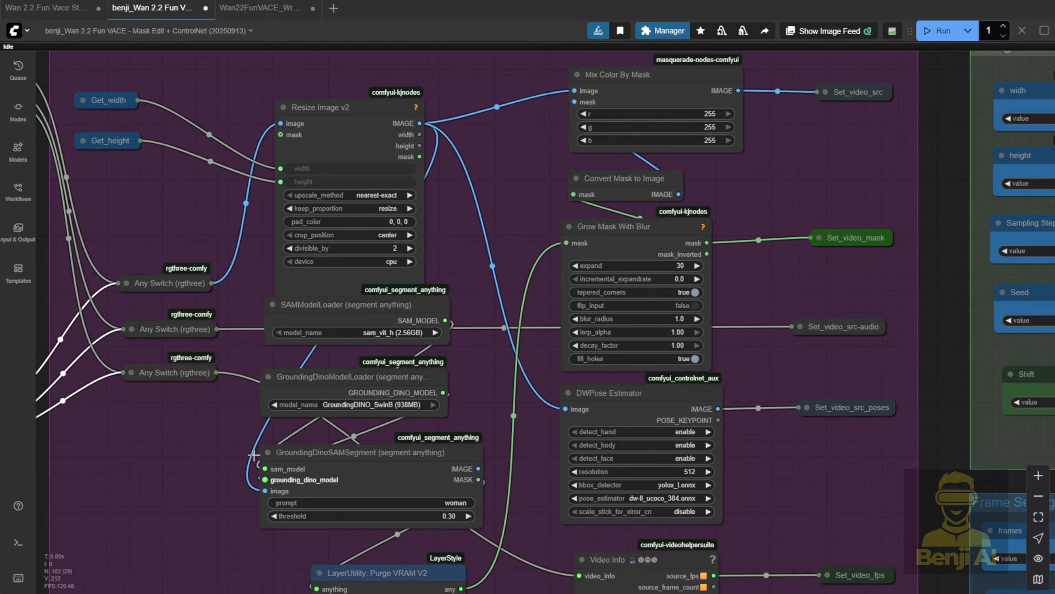
left_click_drag(120, 396, 59, 276)
left_click(360, 381)
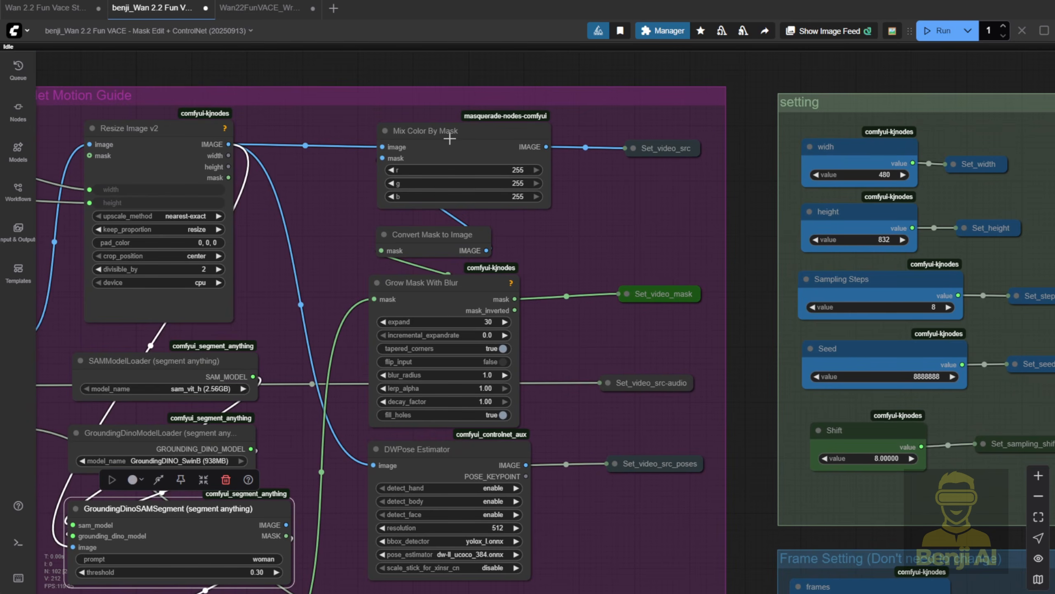
left_click(415, 177)
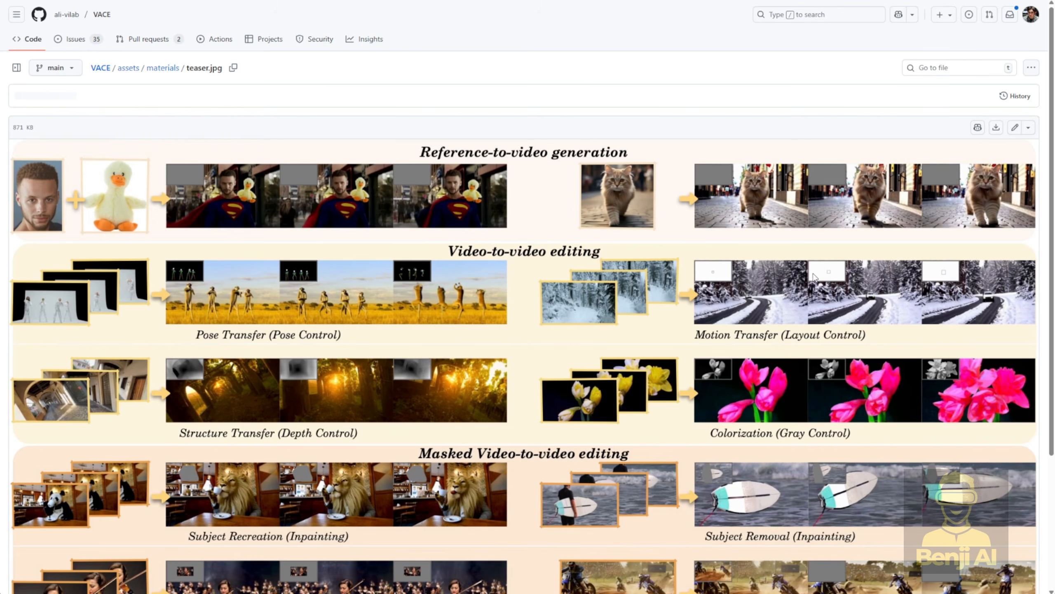
scroll(584, 268, "down", 4)
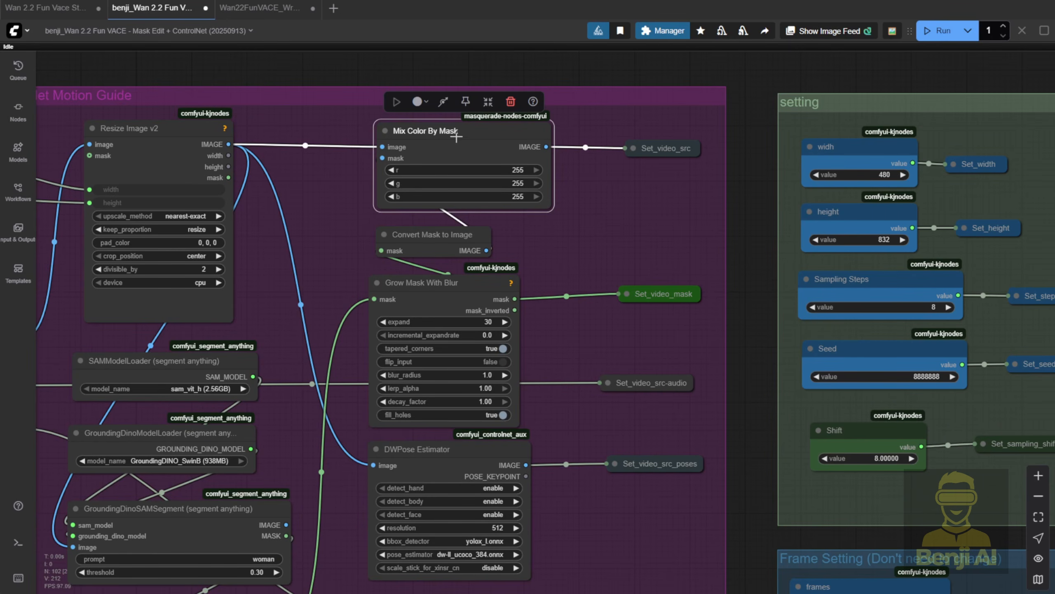
Step: Review the Grow Mask With Blur and DWPose Estimator nodes, and compare the source video with the reference image
scroll(548, 240, "down", 5)
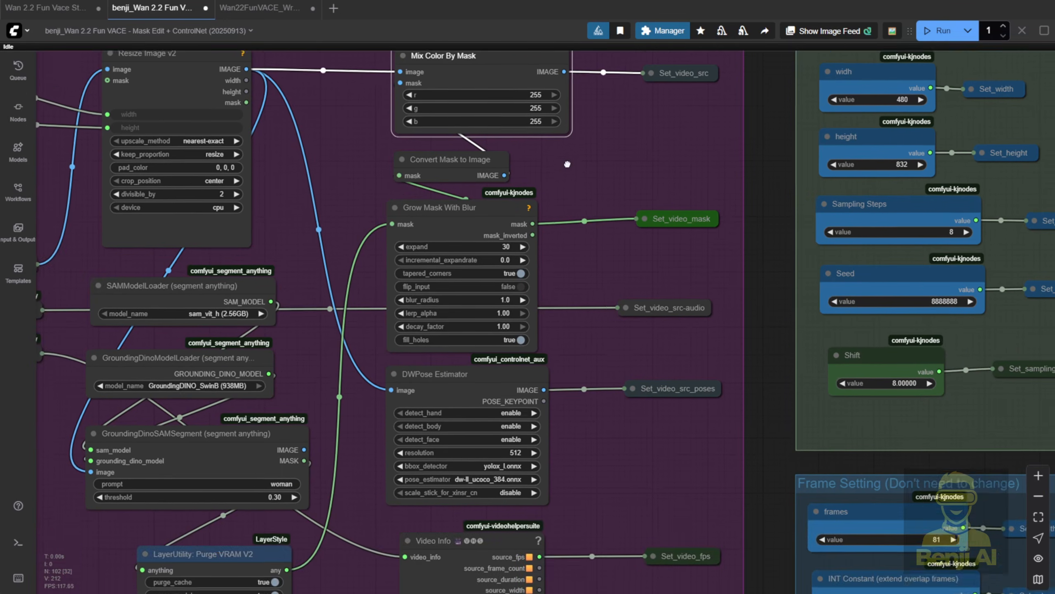
left_click(437, 239)
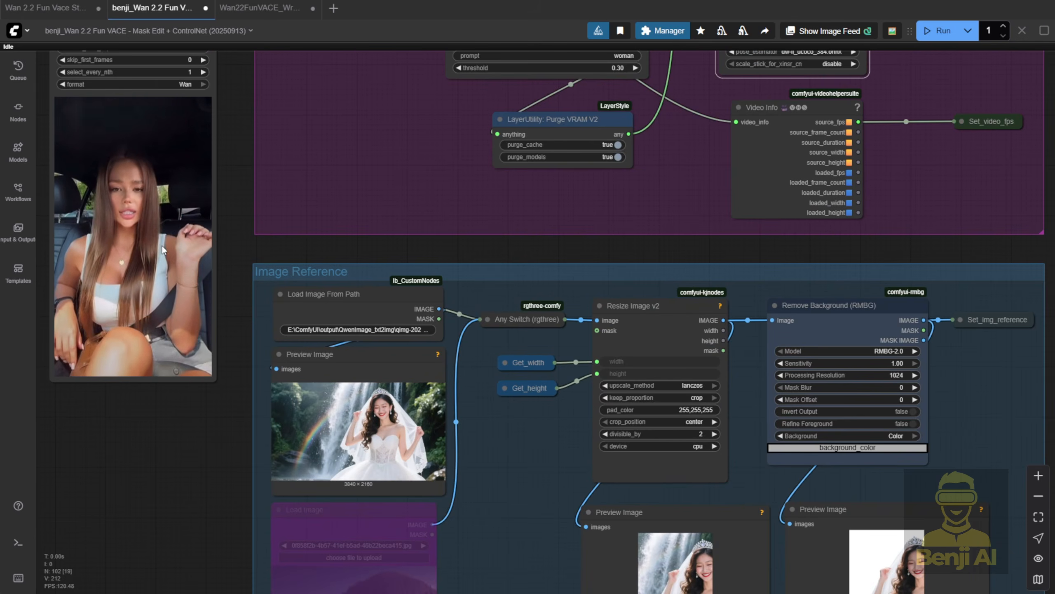
scroll(163, 260, "up", 2)
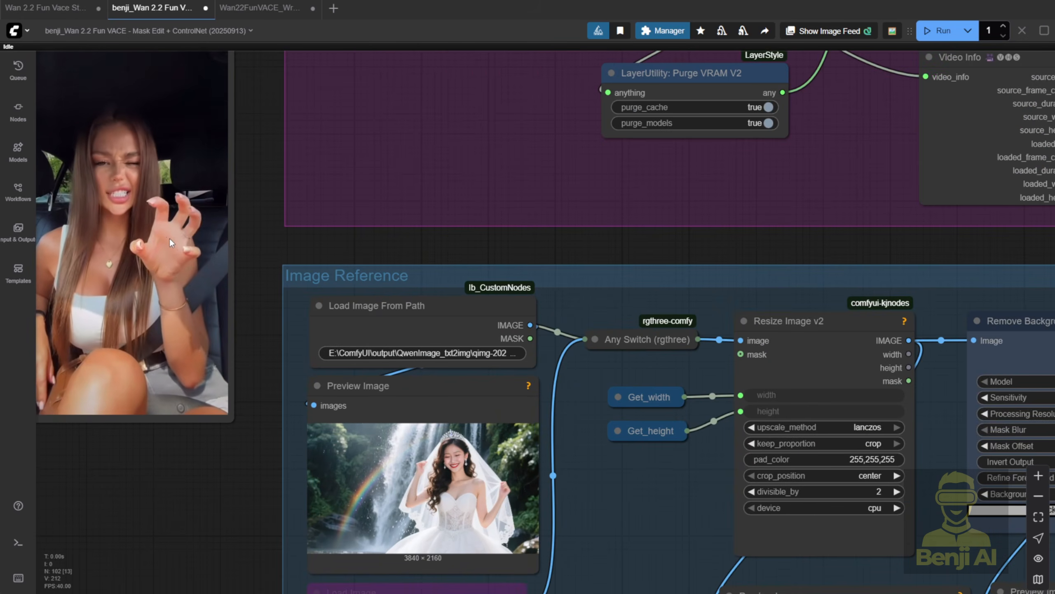
scroll(172, 225, "up", 2)
scroll(366, 211, "up", 2)
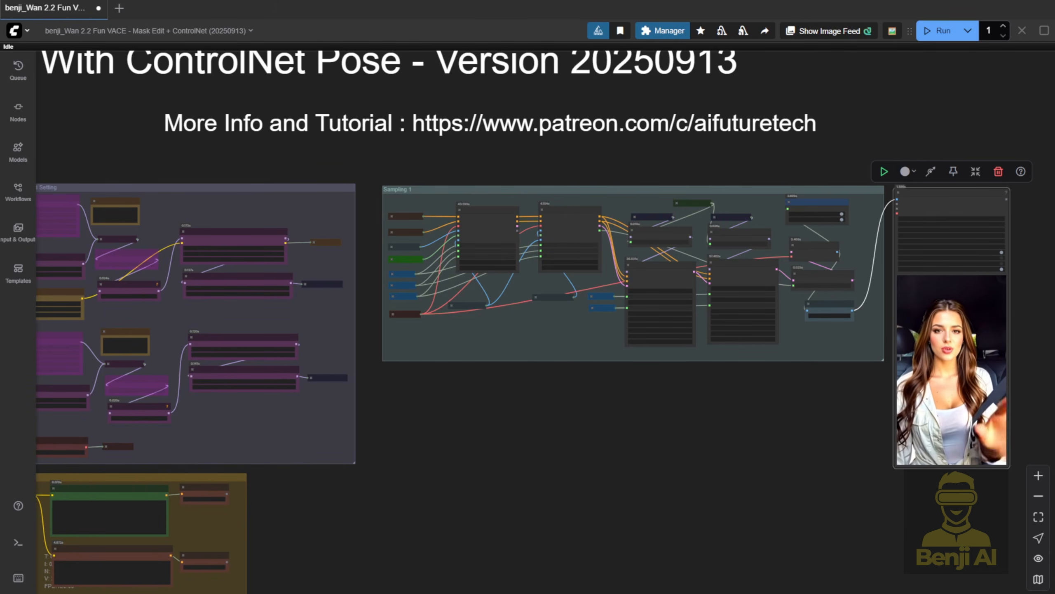
Step: Examine the setting and Model Loader groups and the mask and pose nodes of the Reference Video group
left_click_drag(535, 440, 834, 452)
left_click_drag(219, 419, 290, 459)
scroll(258, 399, "up", 7)
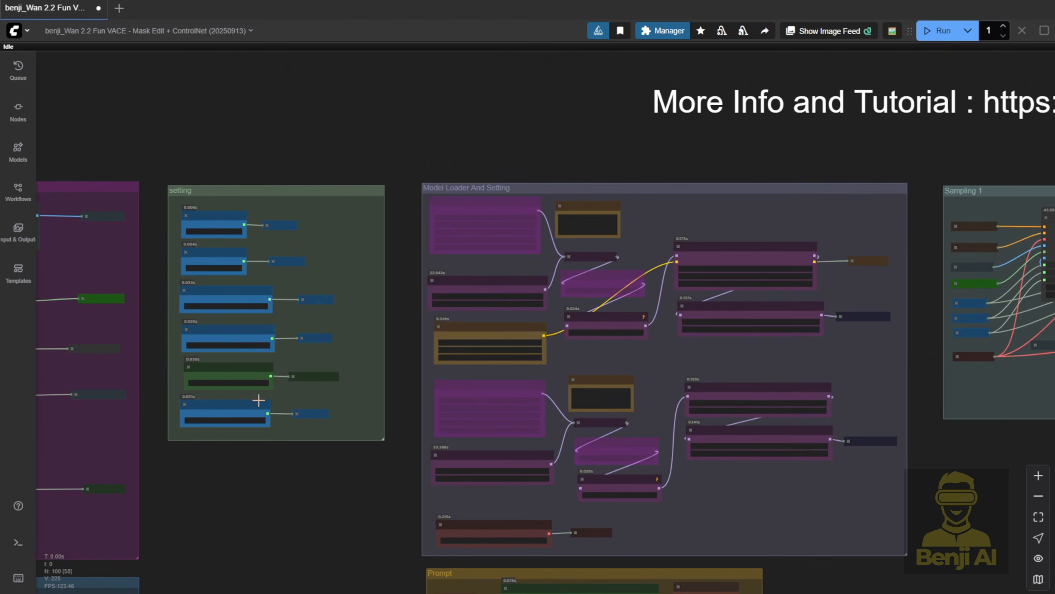
left_click_drag(268, 398, 266, 374)
scroll(297, 486, "down", 5)
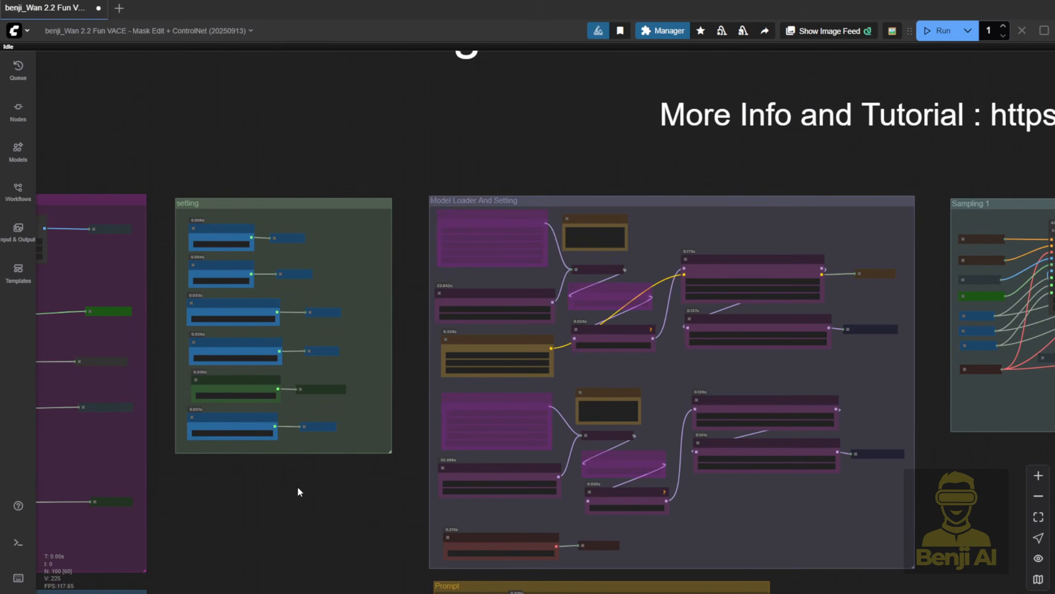
left_click_drag(297, 486, 771, 120)
scroll(453, 317, "up", 4)
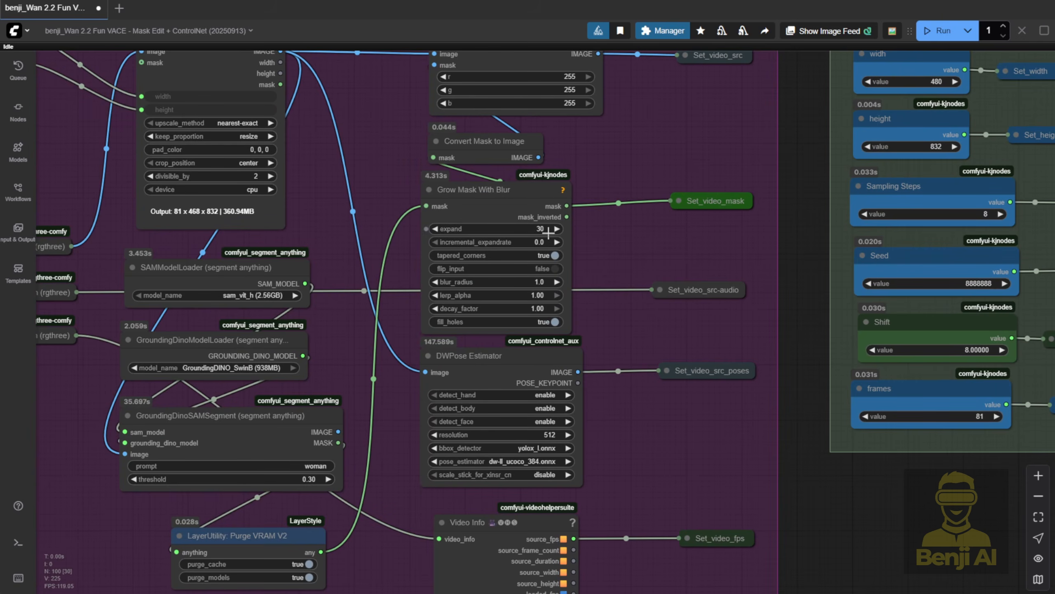
scroll(635, 314, "down", 3)
Step: Move the reference Preview Image node out of the Image Reference group to below Sampling 1, near the output video
left_click_drag(971, 197, 328, 260)
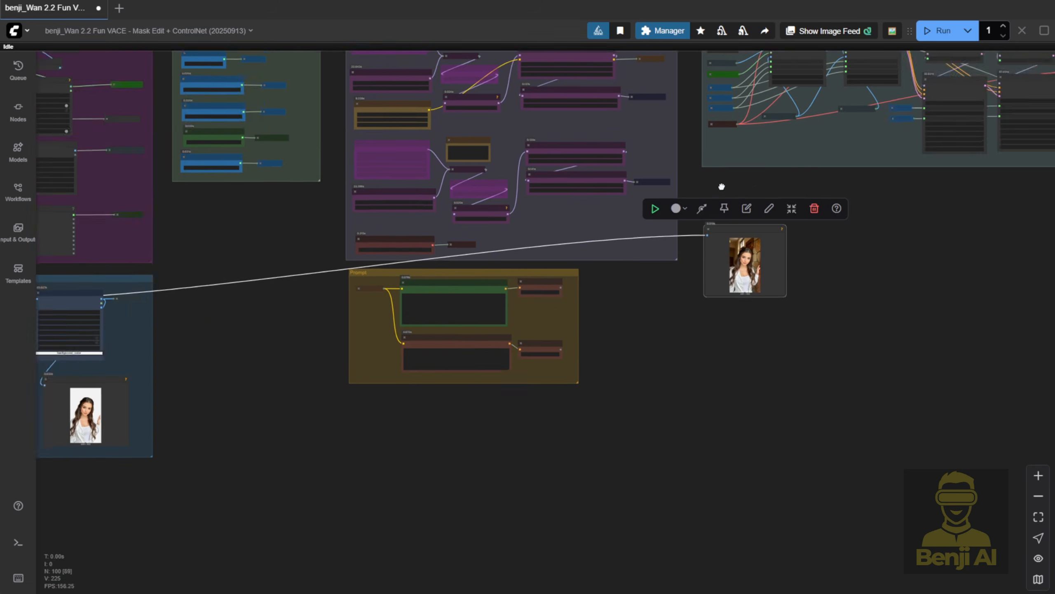
left_click_drag(282, 303, 619, 257)
scroll(651, 269, "up", 6)
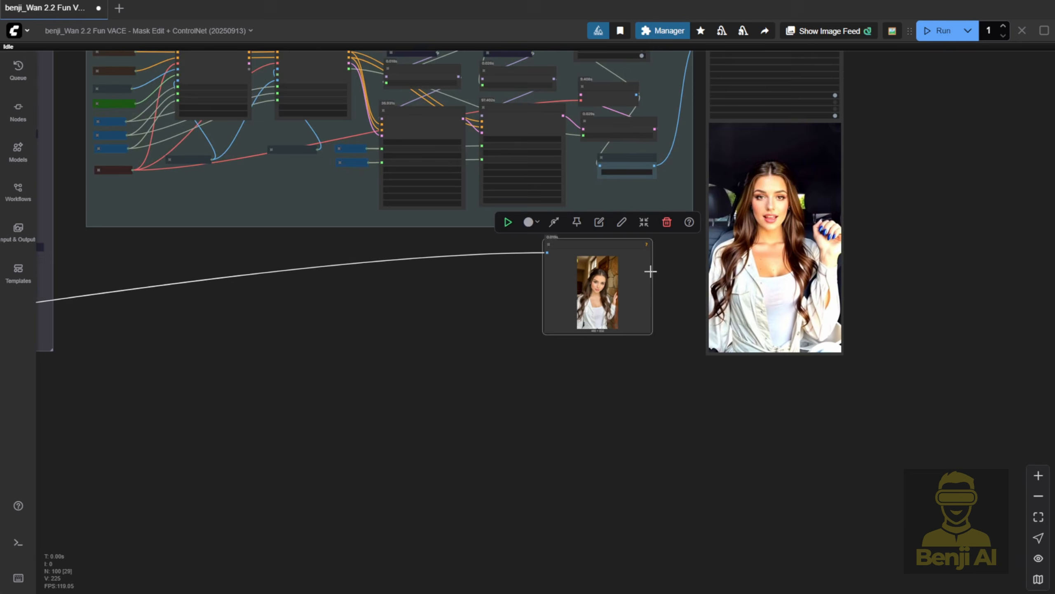
Step: Enlarge the reference Preview Image node and place it directly beside the Video Combine preview
left_click_drag(651, 347, 700, 500)
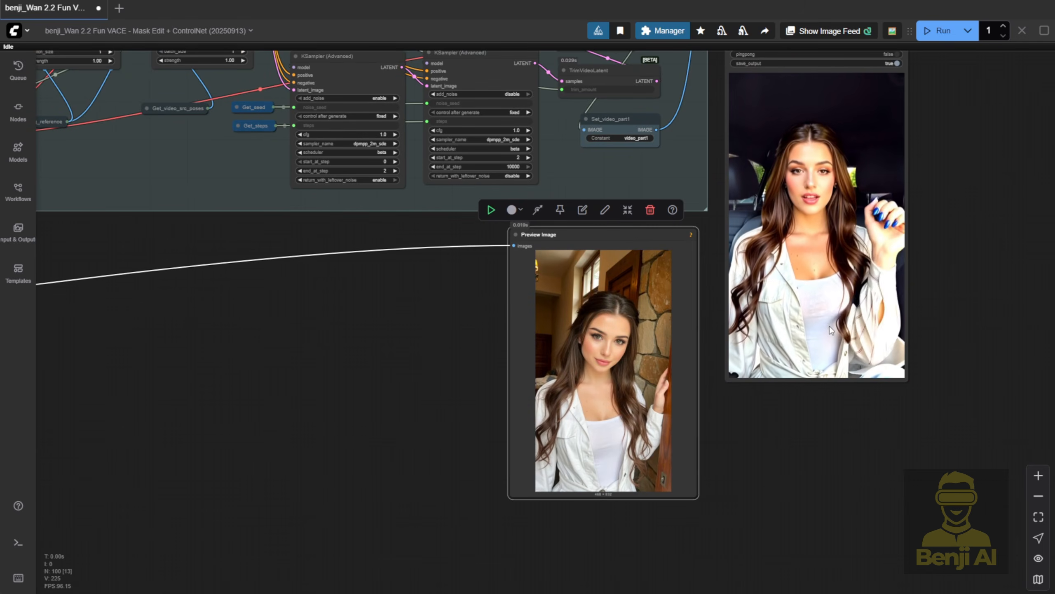
left_click_drag(941, 213, 912, 333)
left_click_drag(633, 353, 656, 190)
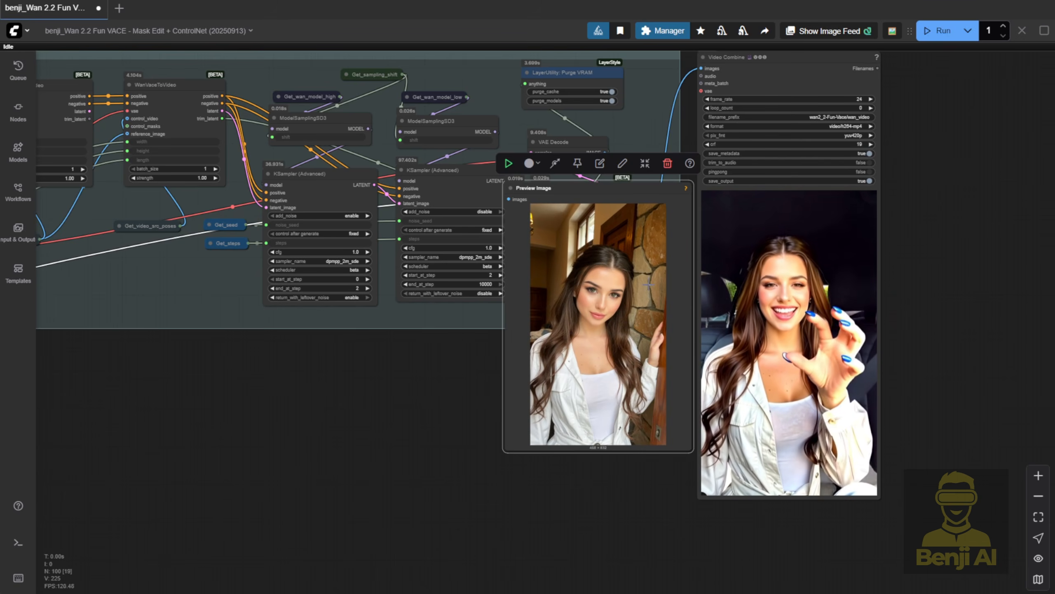
Step: Compare the reference portrait with the generated video, and move the Preview Image node down below the Sampling 1 group
scroll(596, 334, "up", 6)
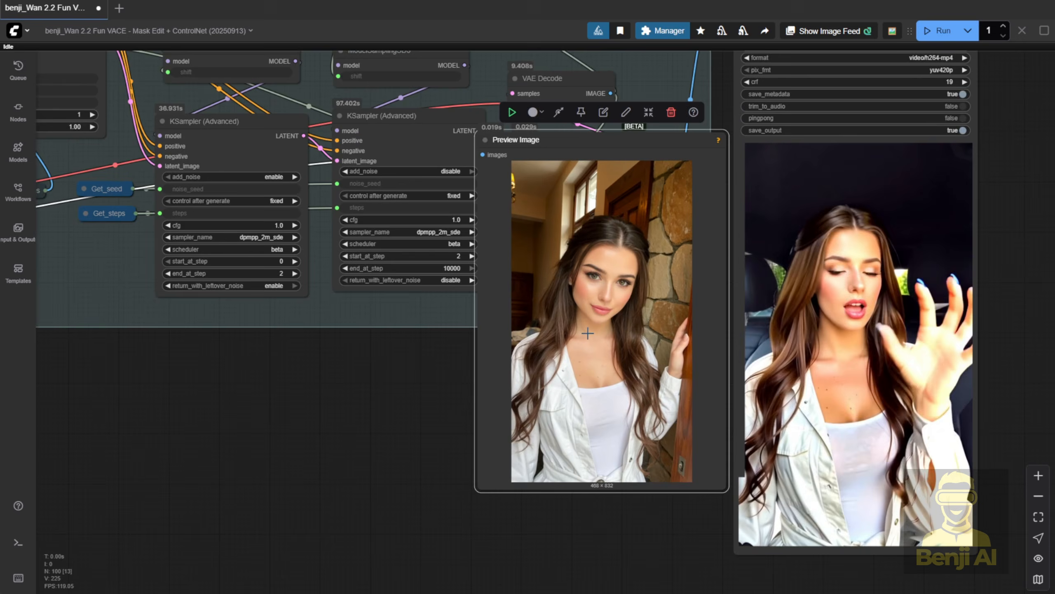
scroll(599, 381, "right", 5)
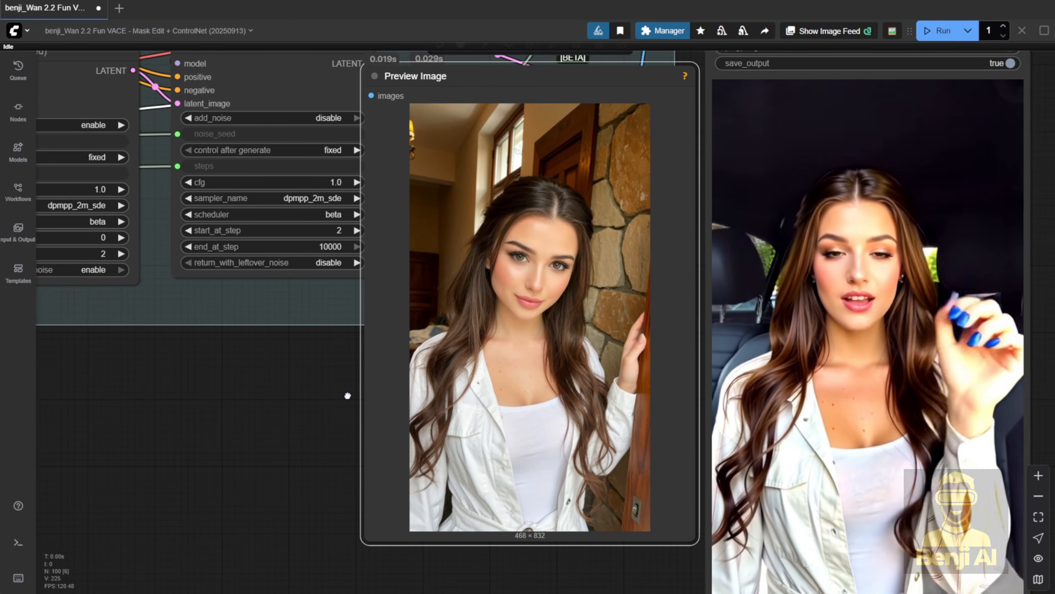
scroll(703, 356, "down", 2)
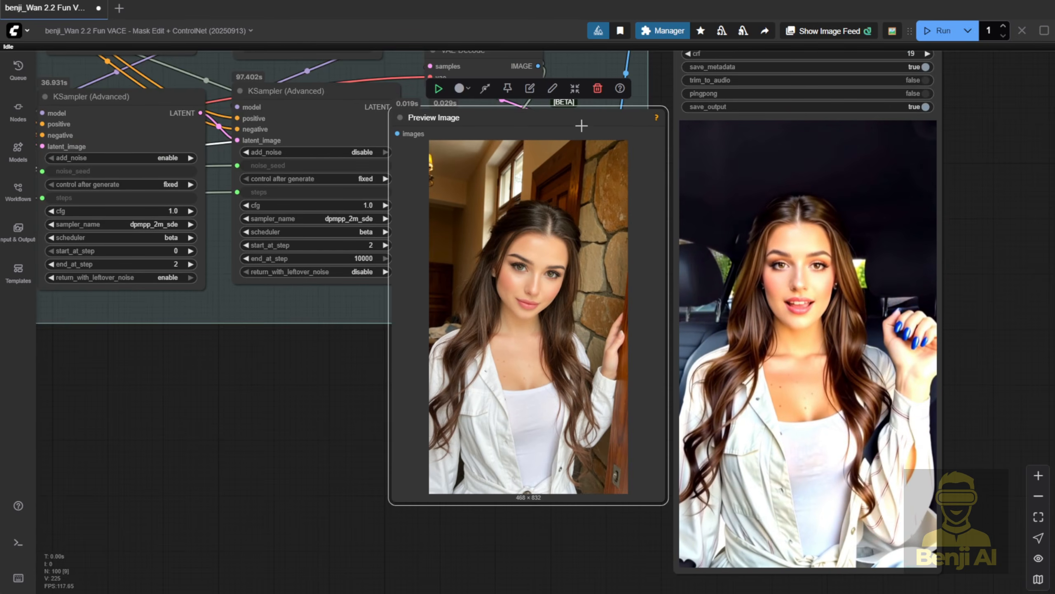
left_click_drag(580, 119, 430, 386)
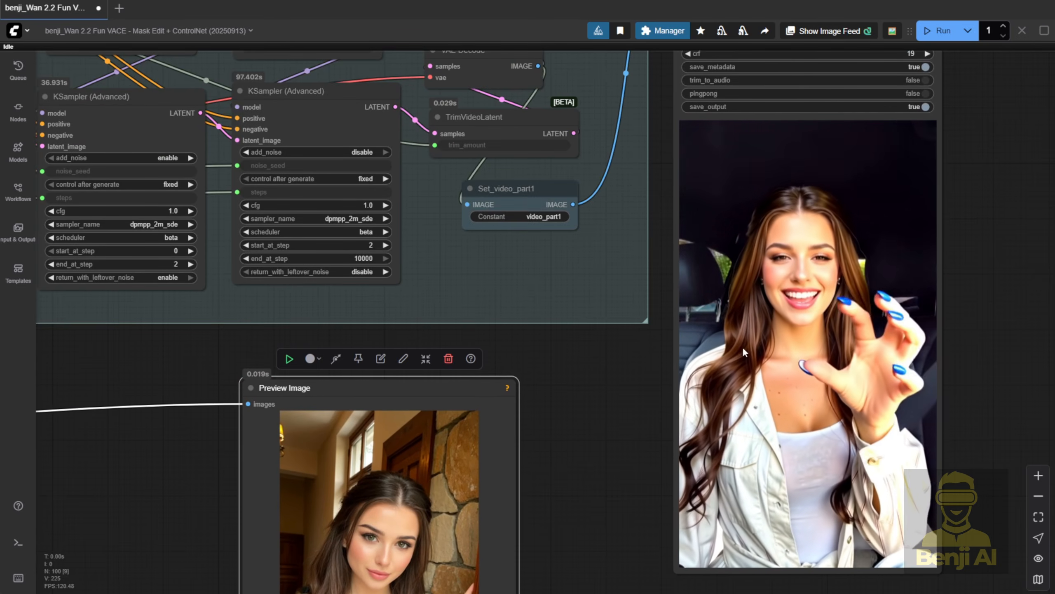
Step: Place the reference Preview Image node back beside the Video Combine output
scroll(704, 396, "down", 1)
left_click_drag(619, 418, 596, 339)
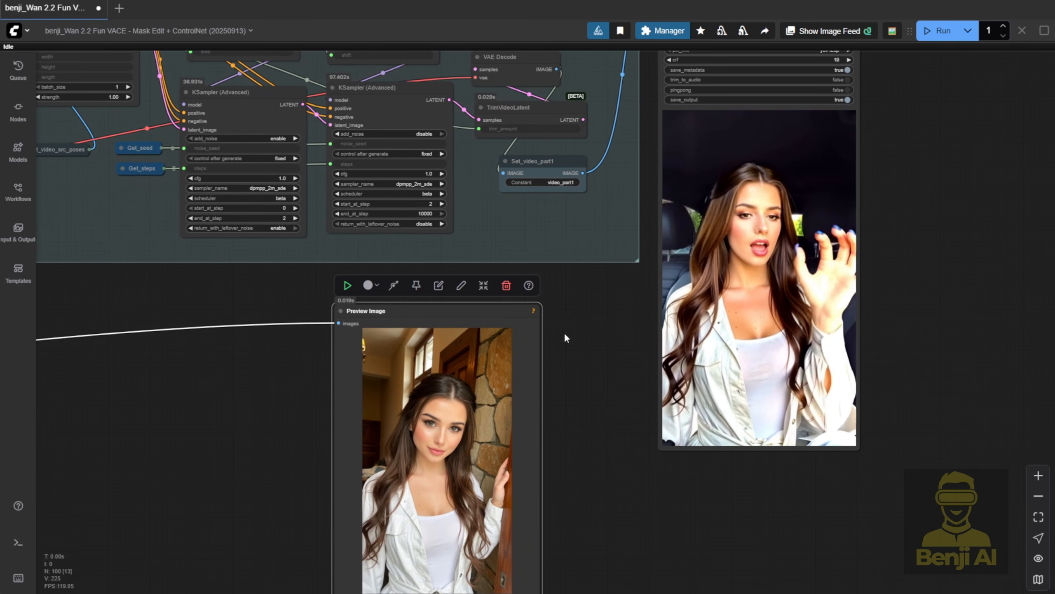
left_click_drag(510, 311, 615, 165)
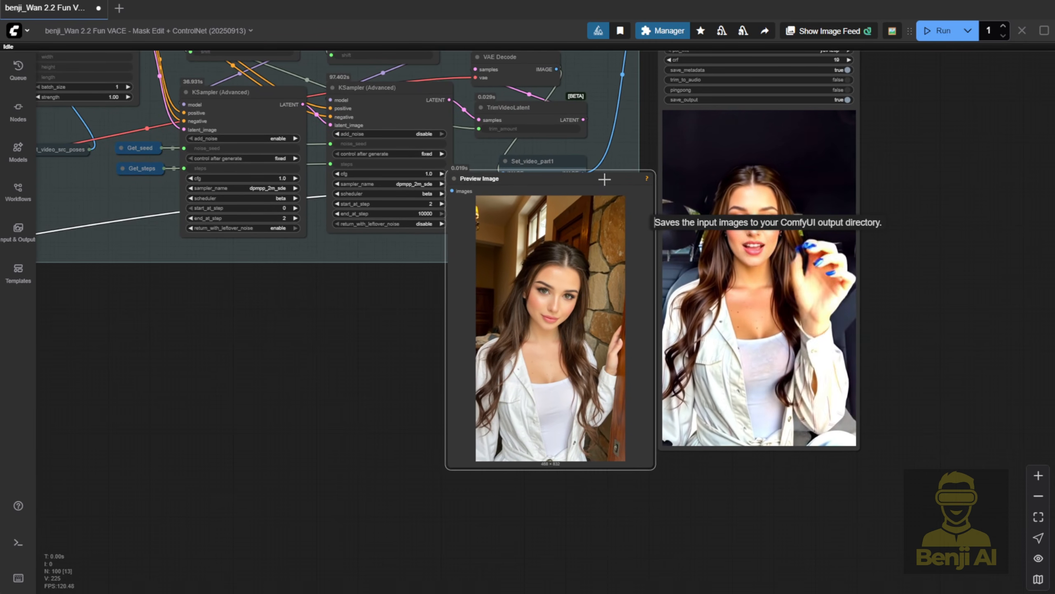
Step: Inspect the high and low noise diffusion models, Load CLIP, VAE and LoRA loaders in the Model Loader And Setting group
scroll(572, 415, "up", 3)
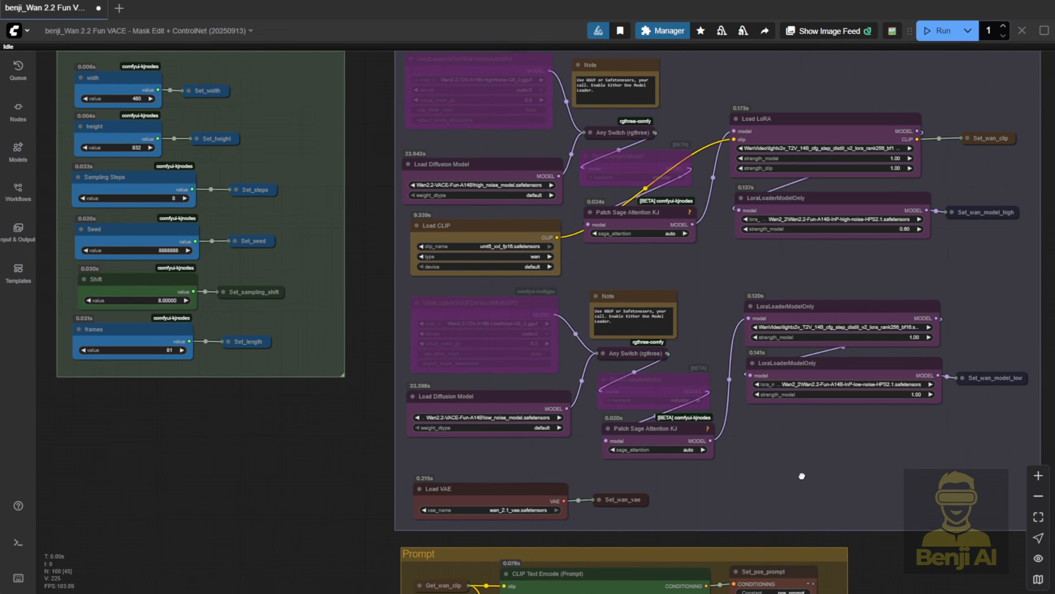
left_click_drag(803, 479, 734, 485)
scroll(561, 429, "up", 2)
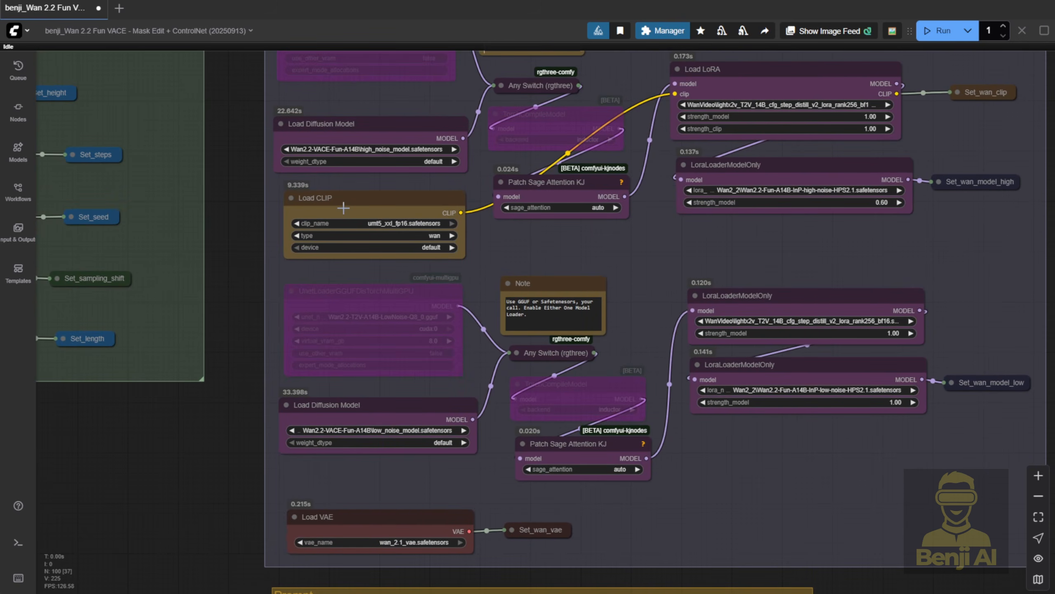
Step: Switch to the Wan_2-2-Fun-VACE_CN-V2V_WanWrapper workflow and inspect its WanVideo VACE Encode node beside the prompts
left_click(400, 418)
scroll(400, 421, "up", 3)
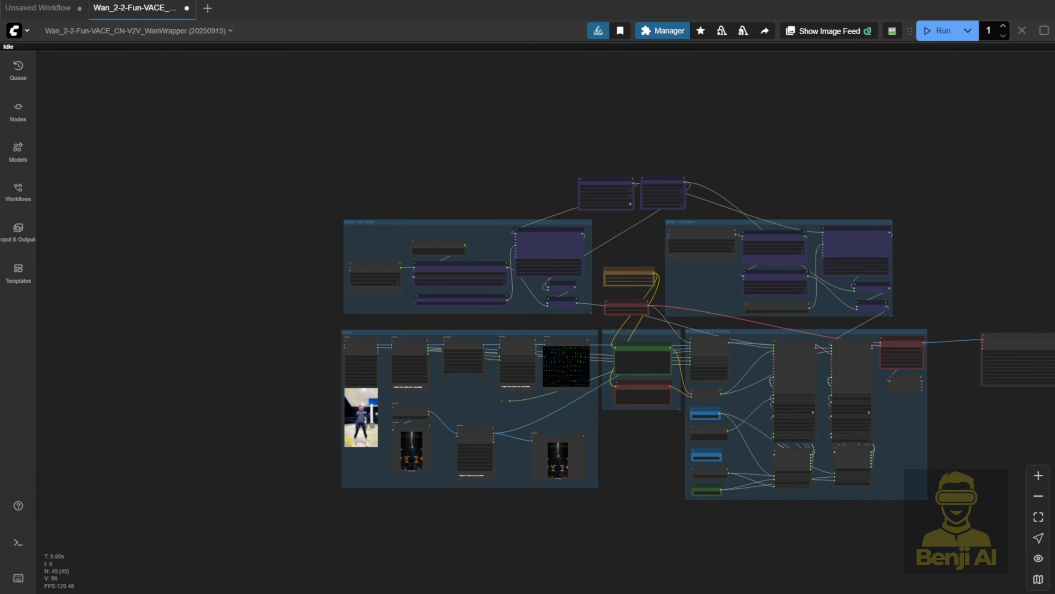
scroll(492, 134, "up", 4)
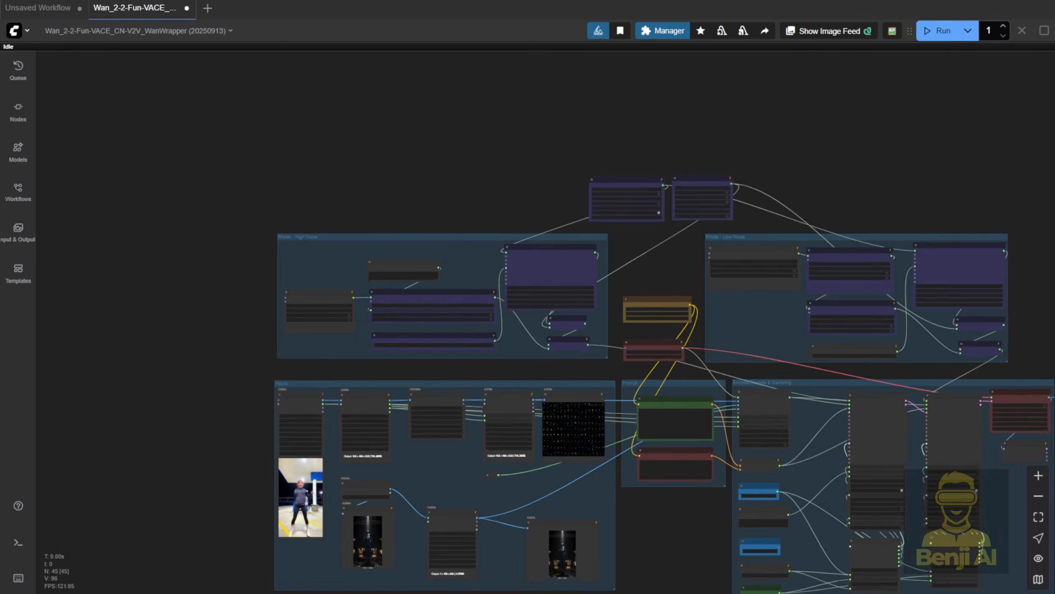
scroll(546, 191, "up", 2)
scroll(504, 210, "up", 3)
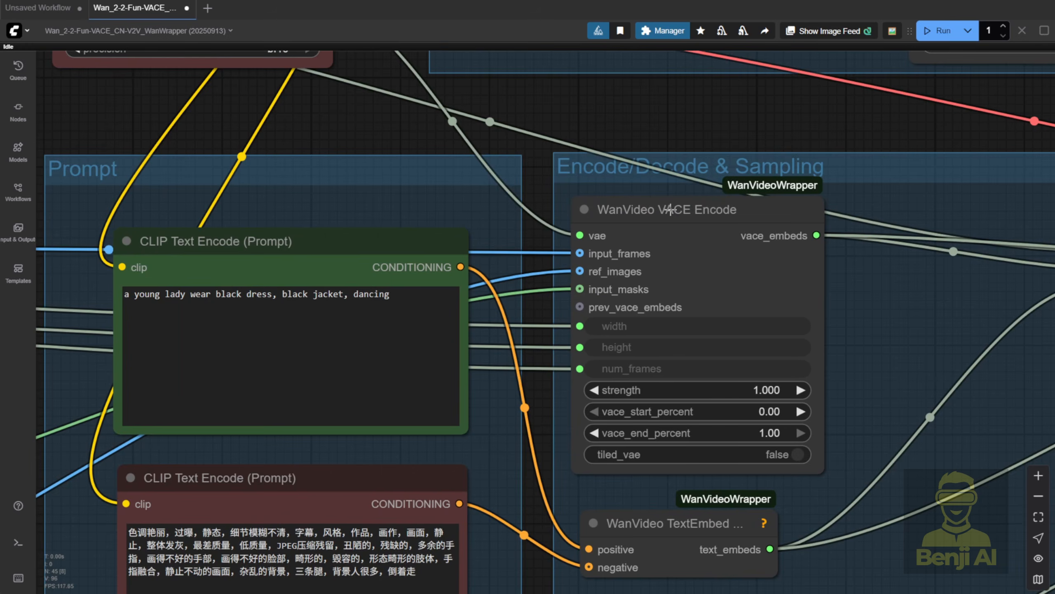
left_click(670, 209)
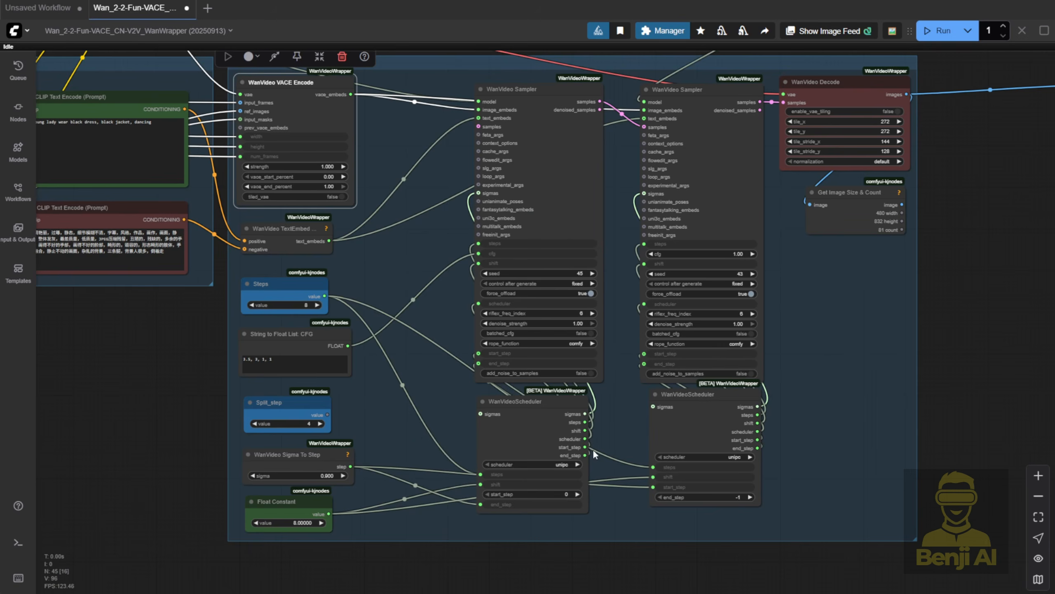
Step: Inspect the two WanVideoScheduler nodes below the samplers and line up the second one with the first
scroll(533, 453, "up", 2)
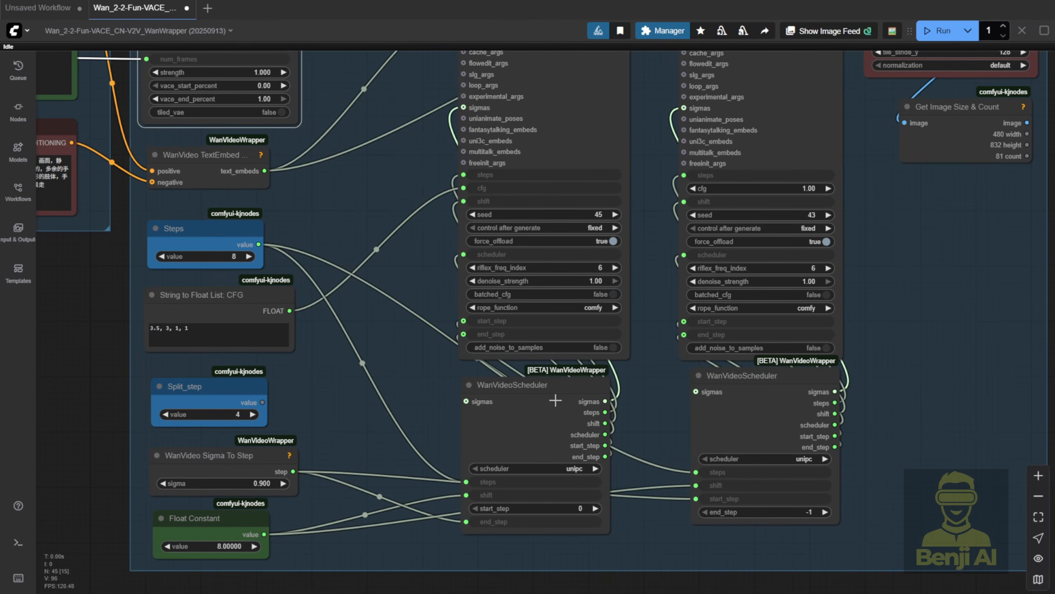
left_click(548, 390)
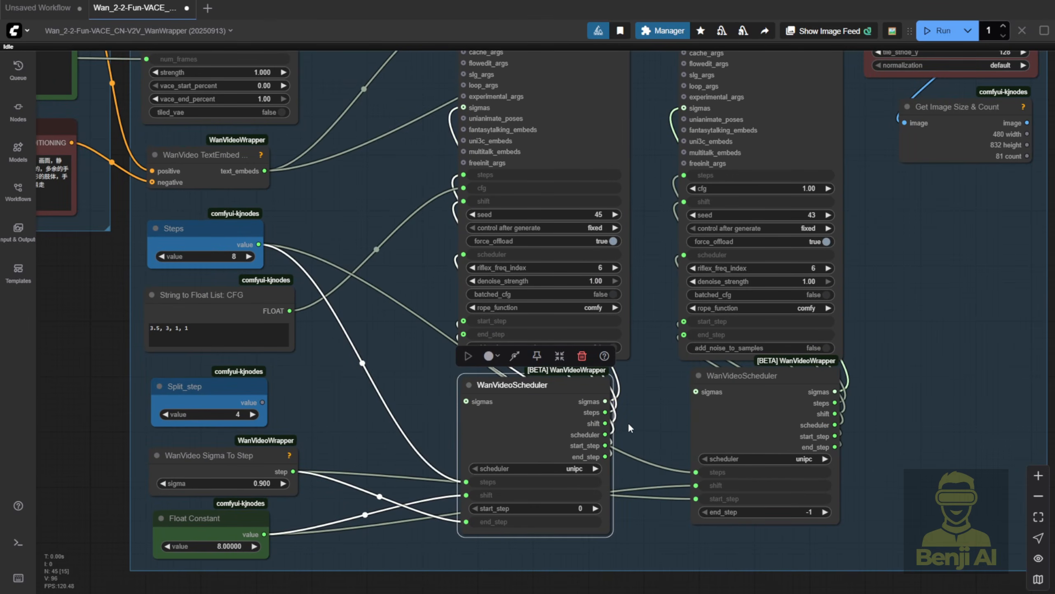
scroll(631, 422, "down", 5)
scroll(633, 421, "up", 8)
left_click_drag(633, 421, 647, 387)
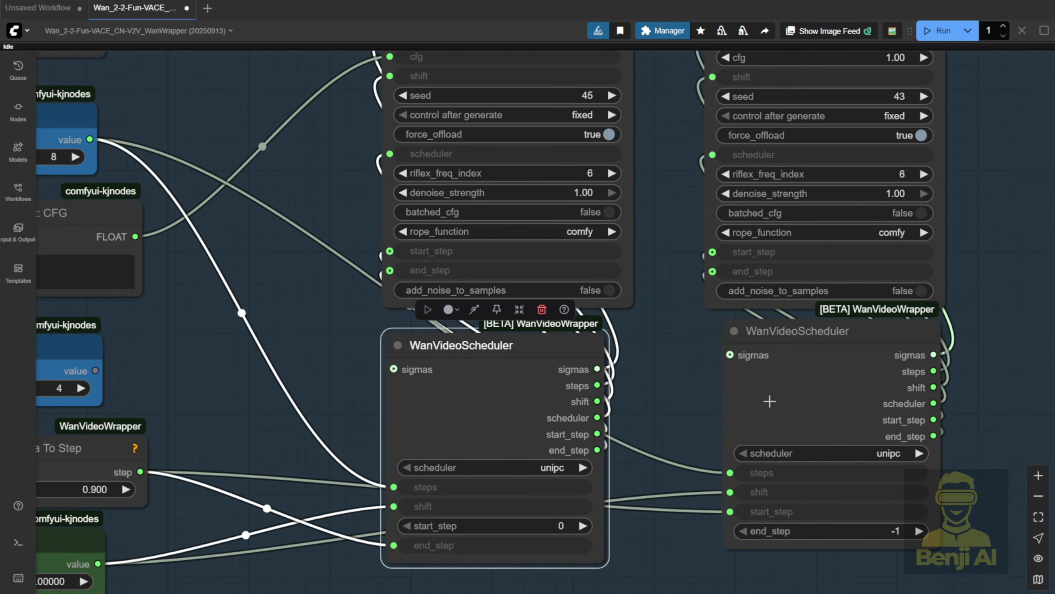
left_click_drag(795, 343, 795, 360)
Step: Try dpm++_sde/beta as the scheduler in the first WanVideoScheduler node and restore it to unipc
left_click(559, 468)
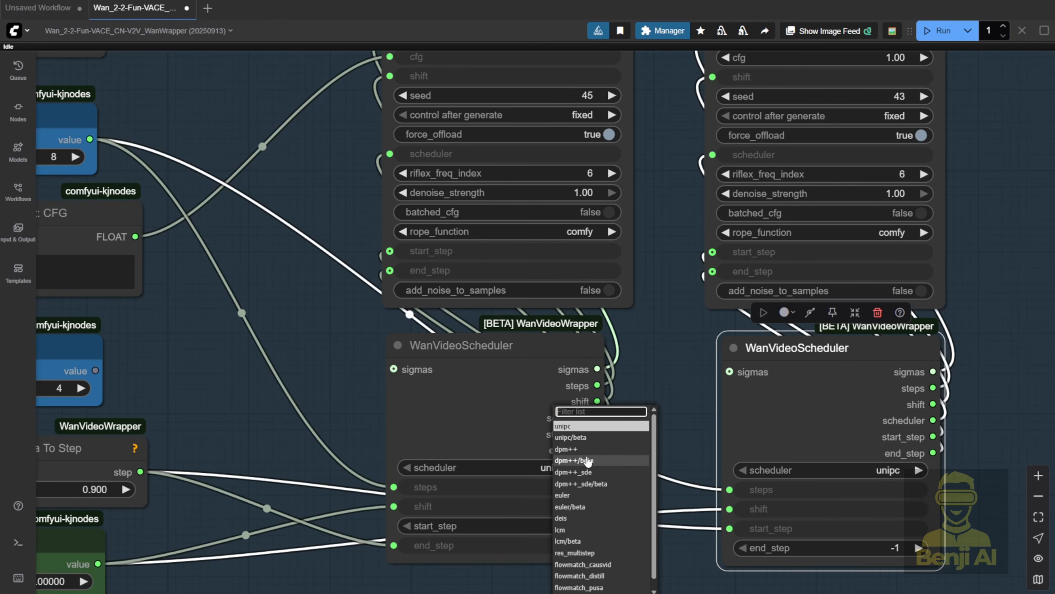
left_click(614, 484)
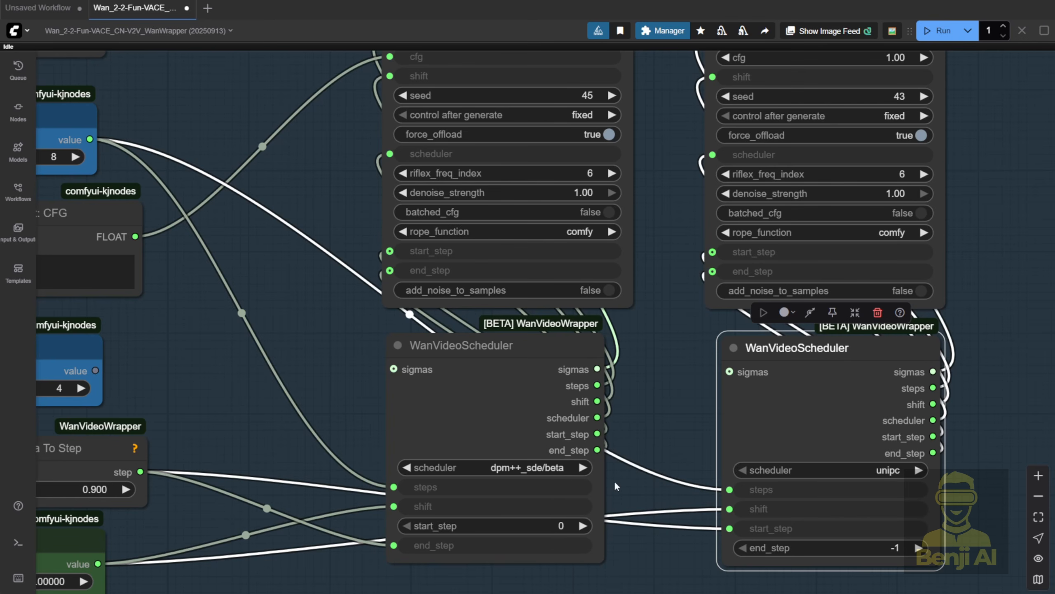
left_click(563, 473)
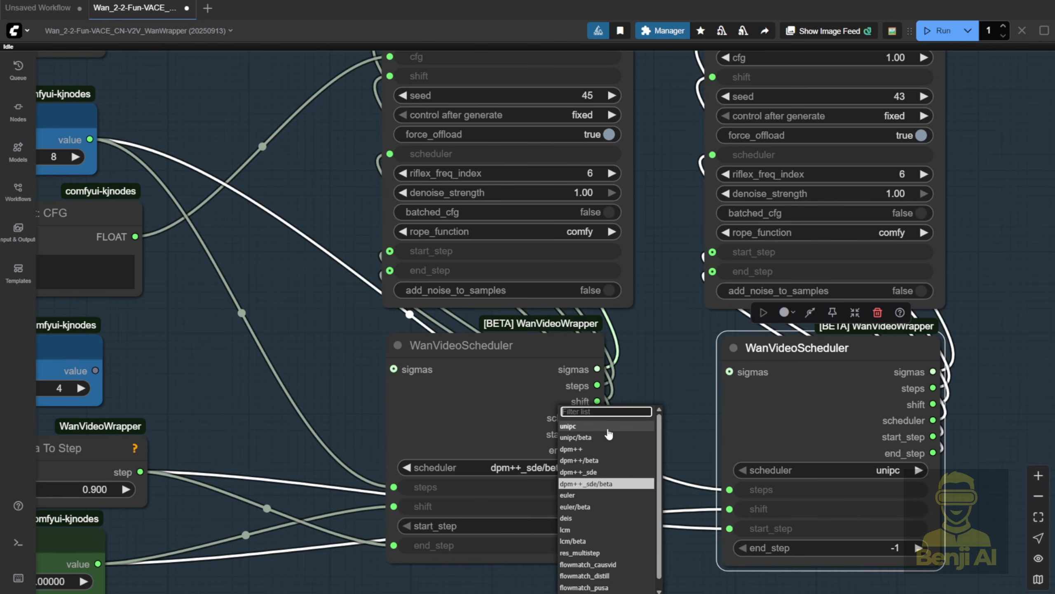
left_click(568, 426)
Step: Delete the unconnected high step node and move WanVideo Sigma To Step up into its place
scroll(811, 518, "down", 1)
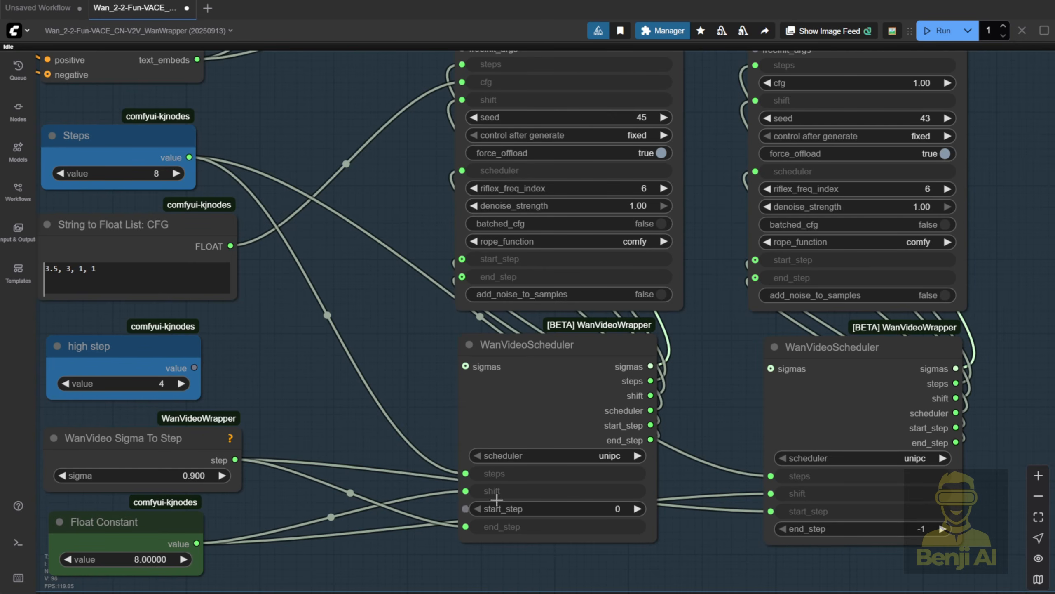
left_click(119, 140)
left_click(118, 345)
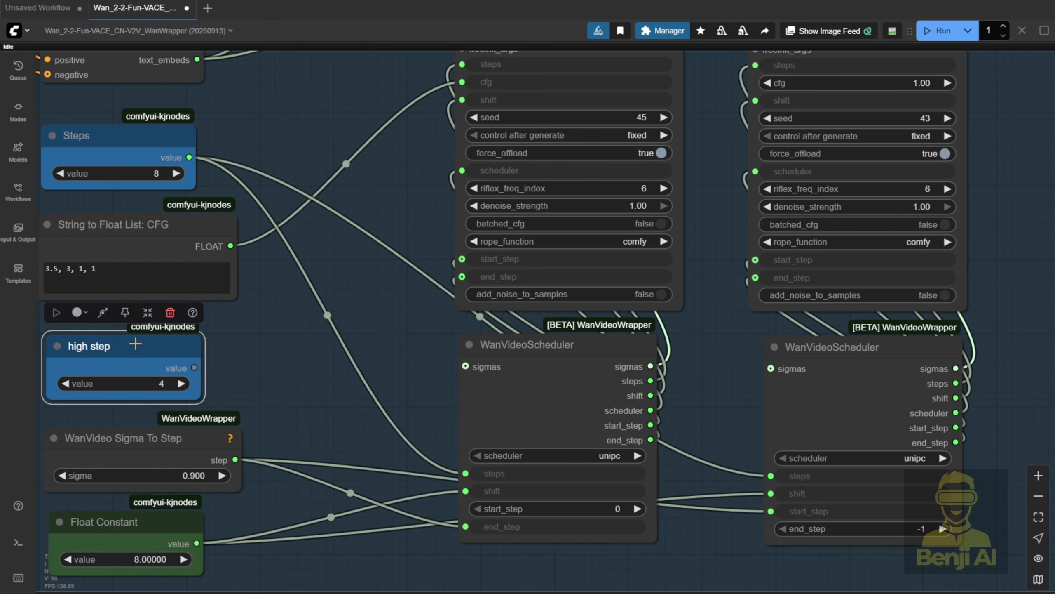
left_click_drag(195, 457, 195, 378)
Step: Move the Float Constant node up closer beneath WanVideo Sigma To Step
scroll(205, 449, "up", 4)
scroll(205, 449, "down", 2)
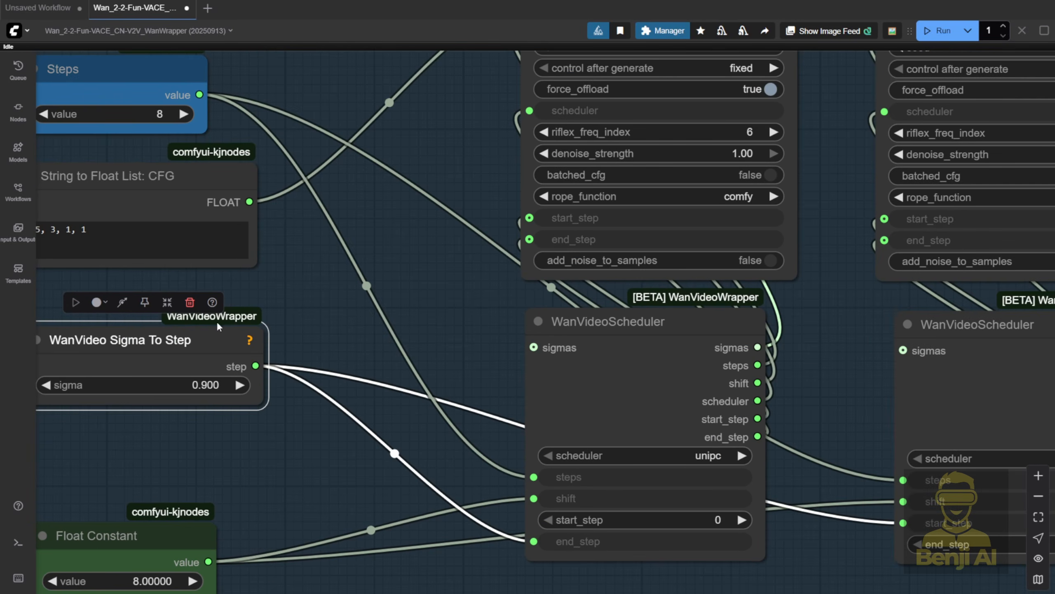
scroll(312, 328, "left", 2)
left_click(409, 344)
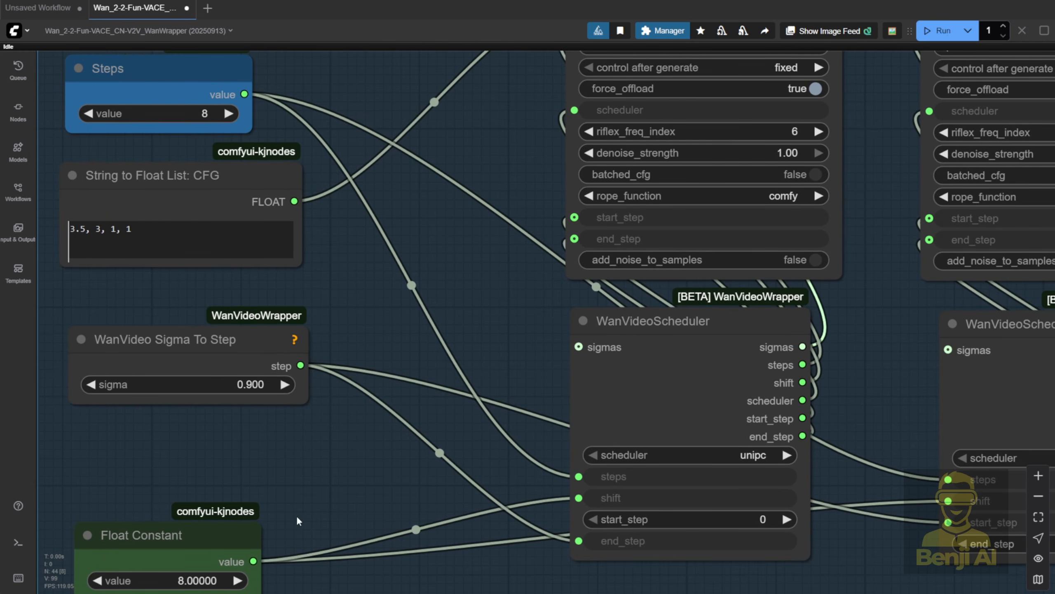
left_click_drag(232, 535, 239, 487)
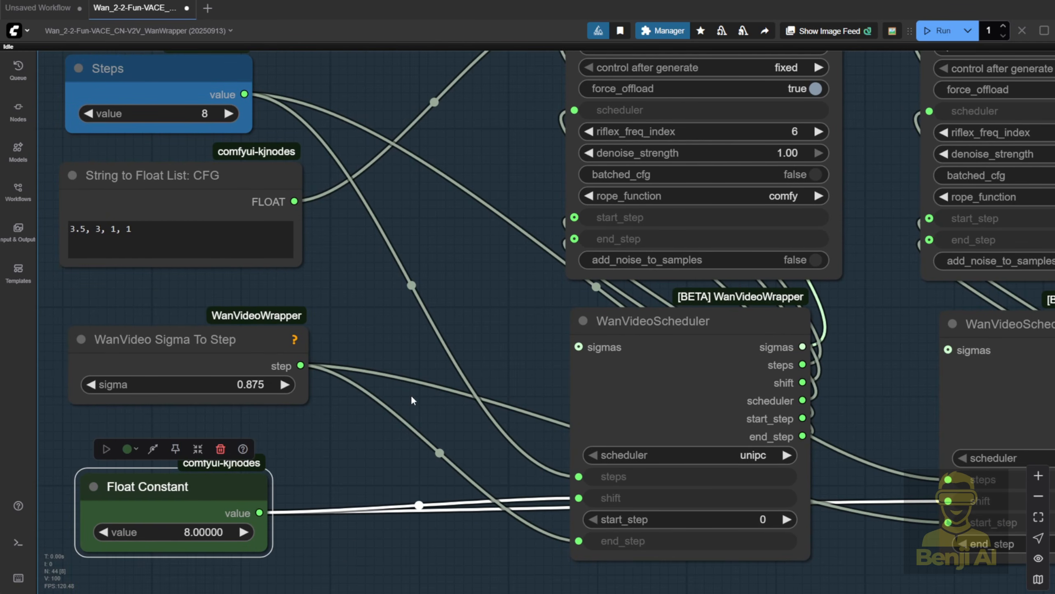
Step: Set the sigma of WanVideo Sigma To Step to 0.9
left_click(235, 385)
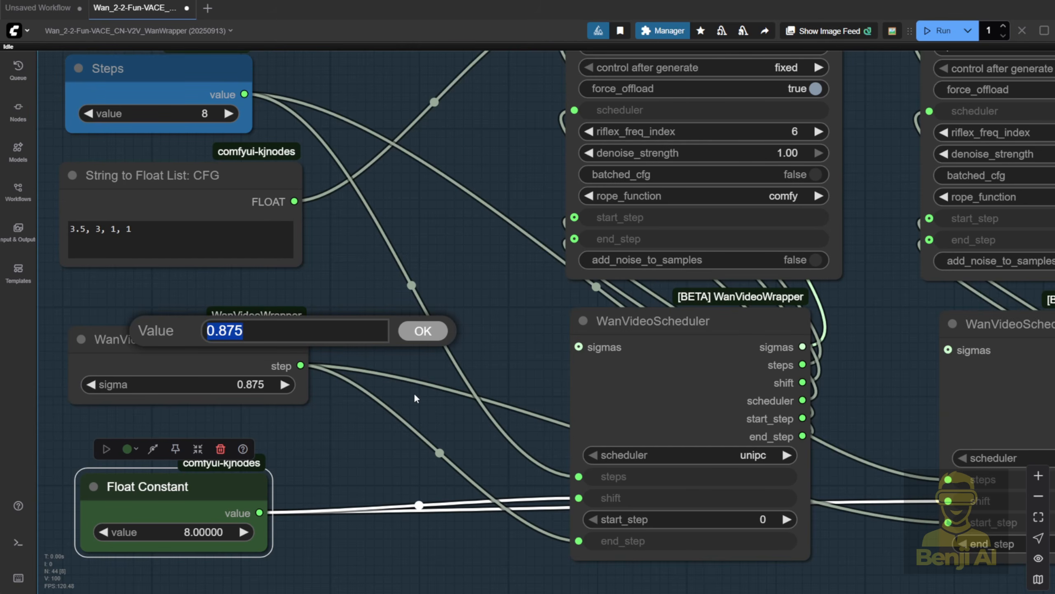
type("0.9")
key("Return")
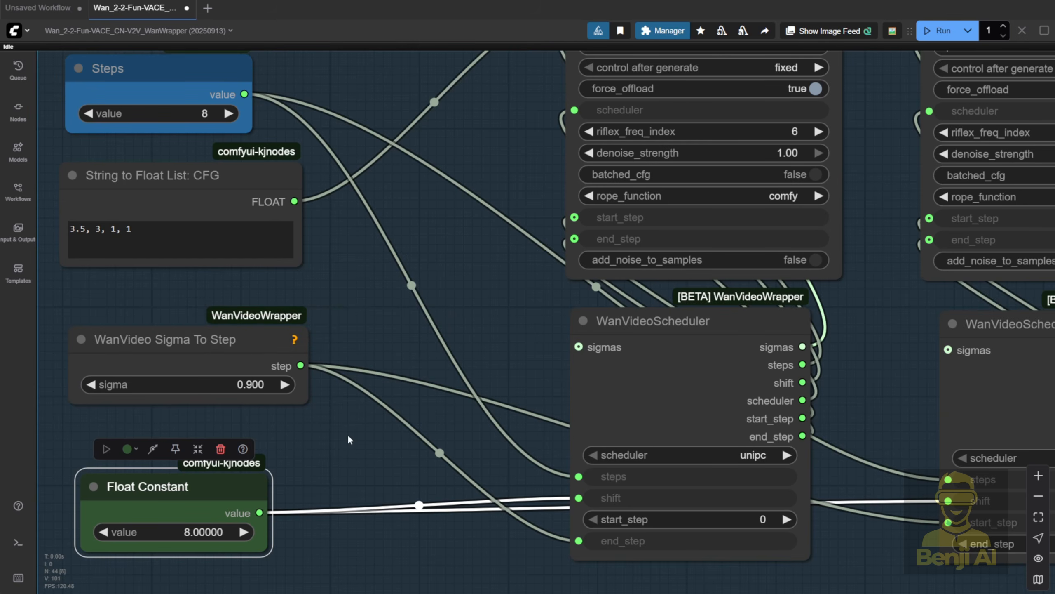
Step: Examine the LoRA selection, extra VACE module and model loader in the high noise model group
scroll(450, 448, "down", 4)
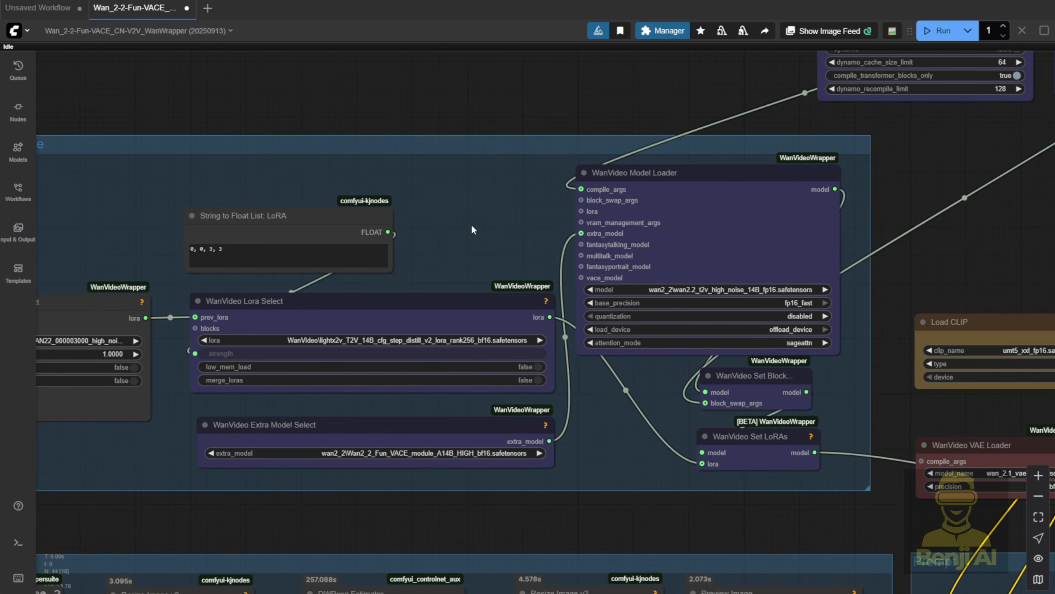
scroll(478, 246, "up", 3)
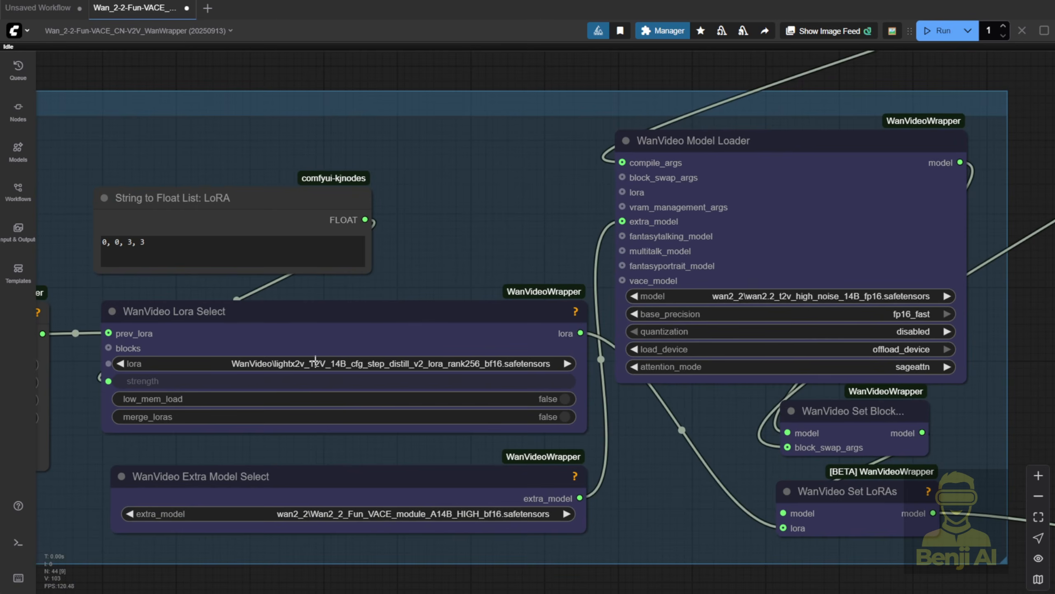
left_click(407, 396)
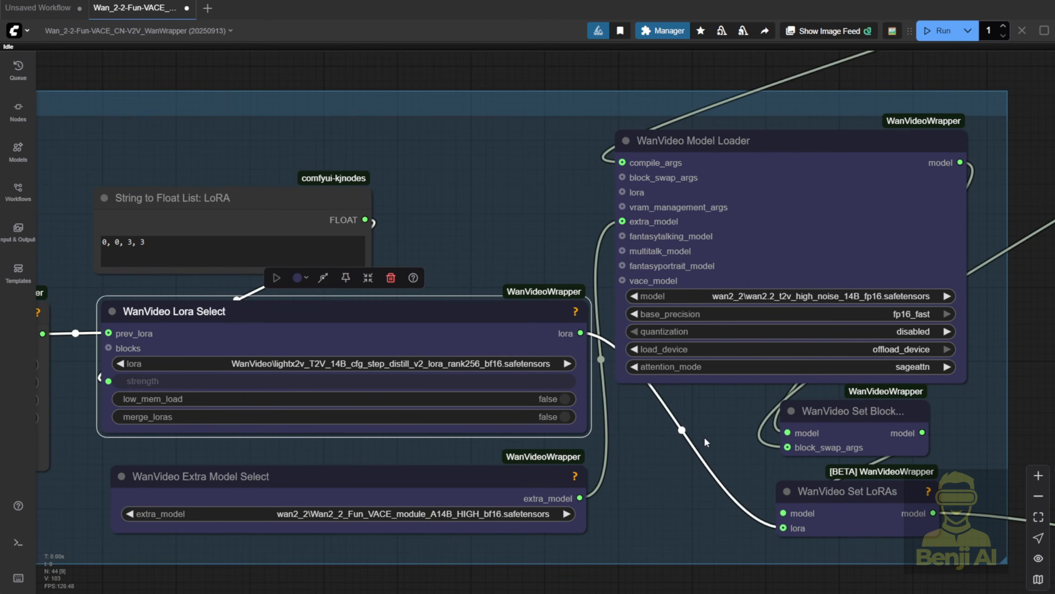
left_click(287, 487)
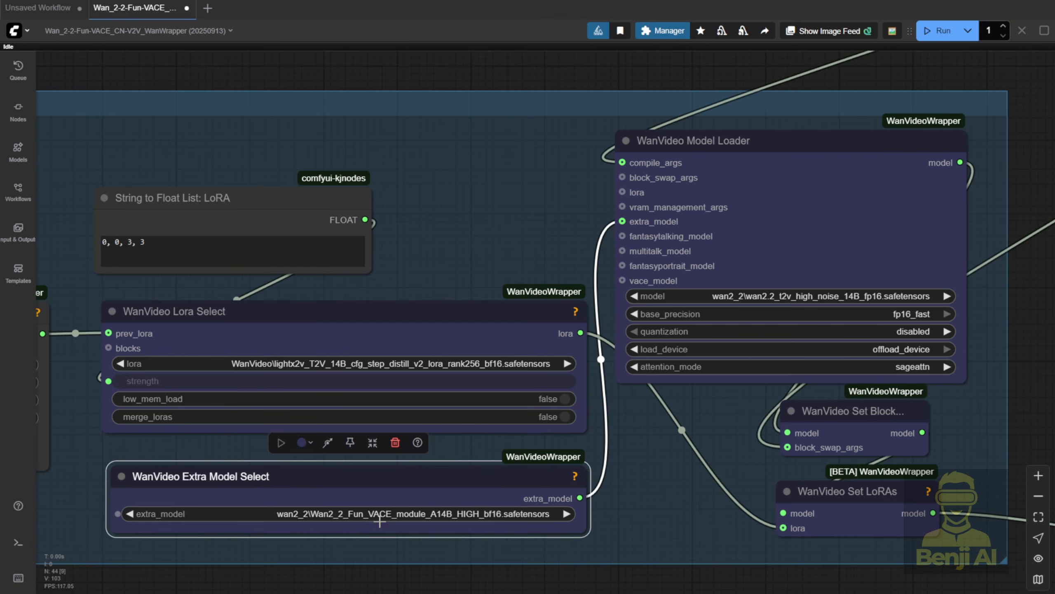
left_click_drag(379, 520, 377, 526)
left_click(596, 230)
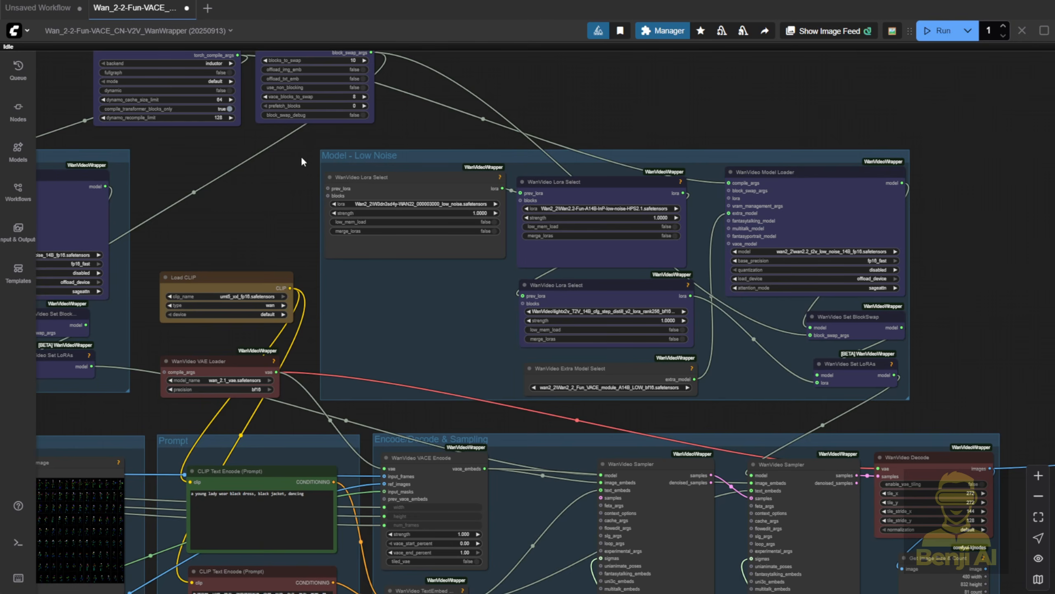
Step: Examine the LoRA selection and extra VACE module in the Model - Low Noise group
scroll(794, 299, "up", 6)
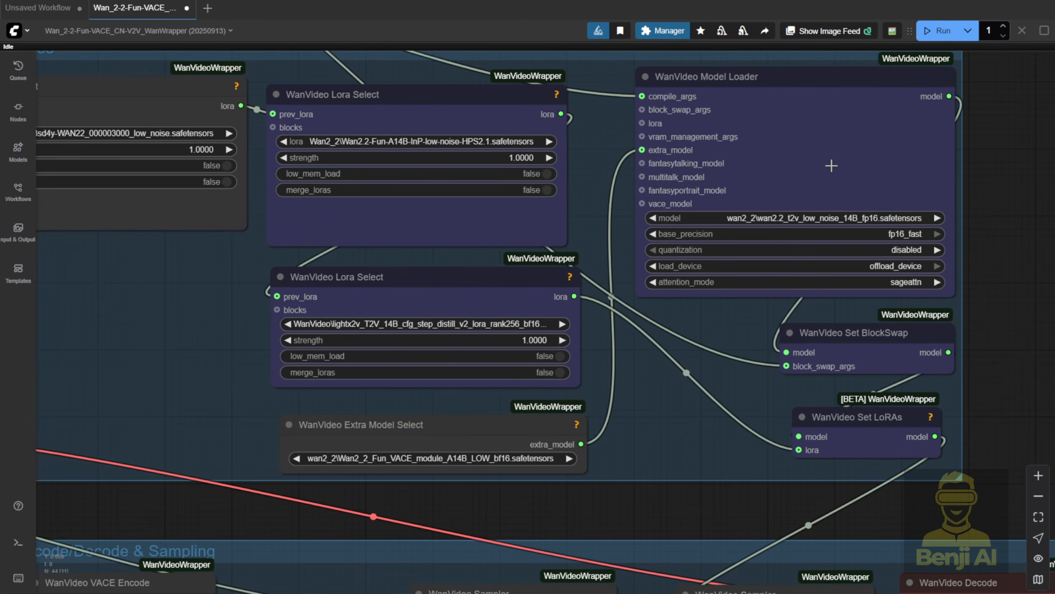
left_click(446, 291)
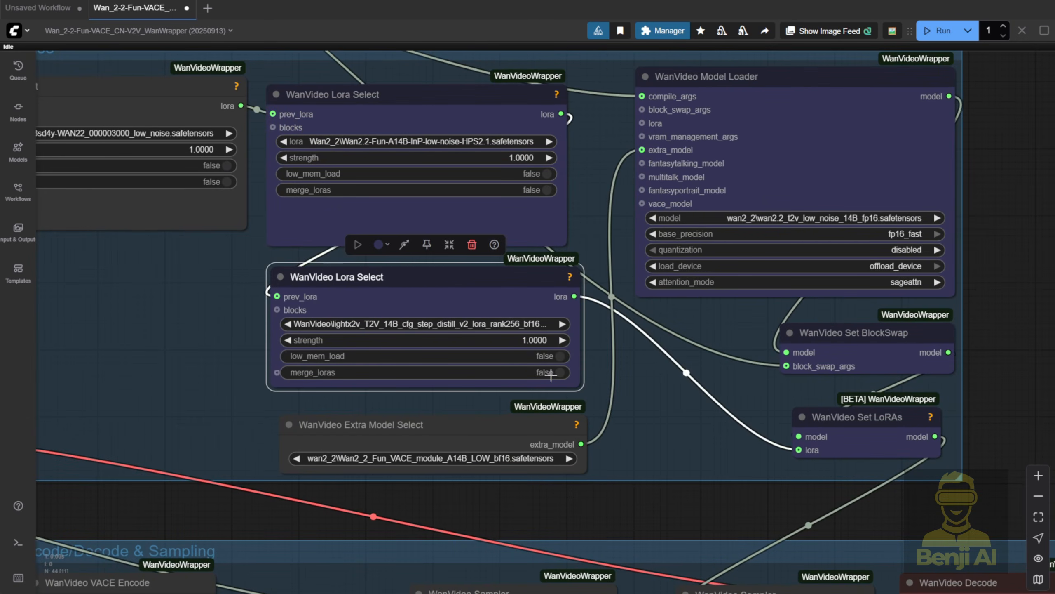
left_click(458, 435)
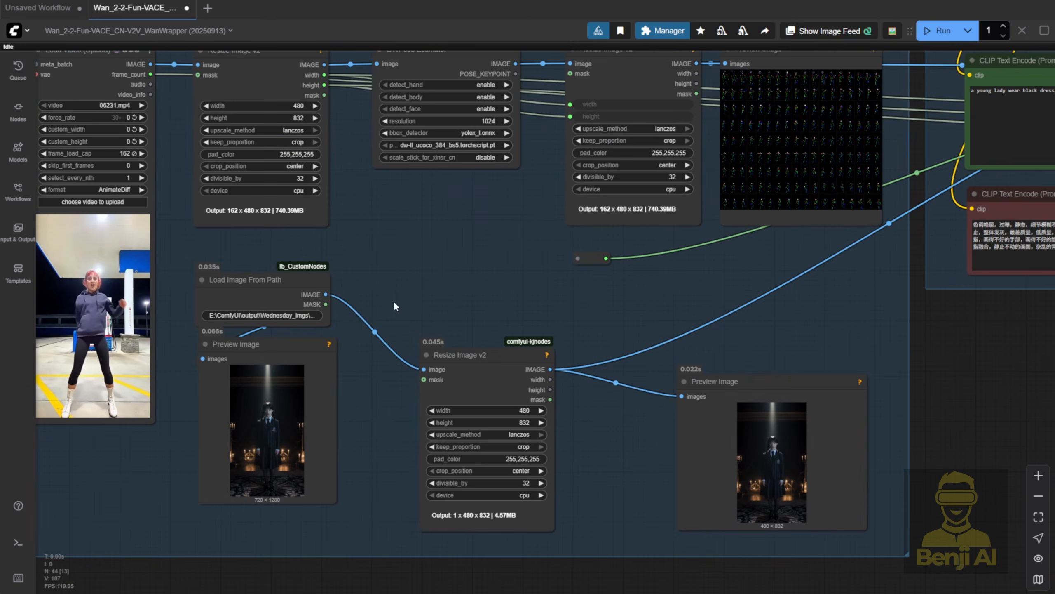
Step: Enlarge the Preview Image node below Load Image From Path to show the reference character in detail
scroll(445, 321, "down", 3)
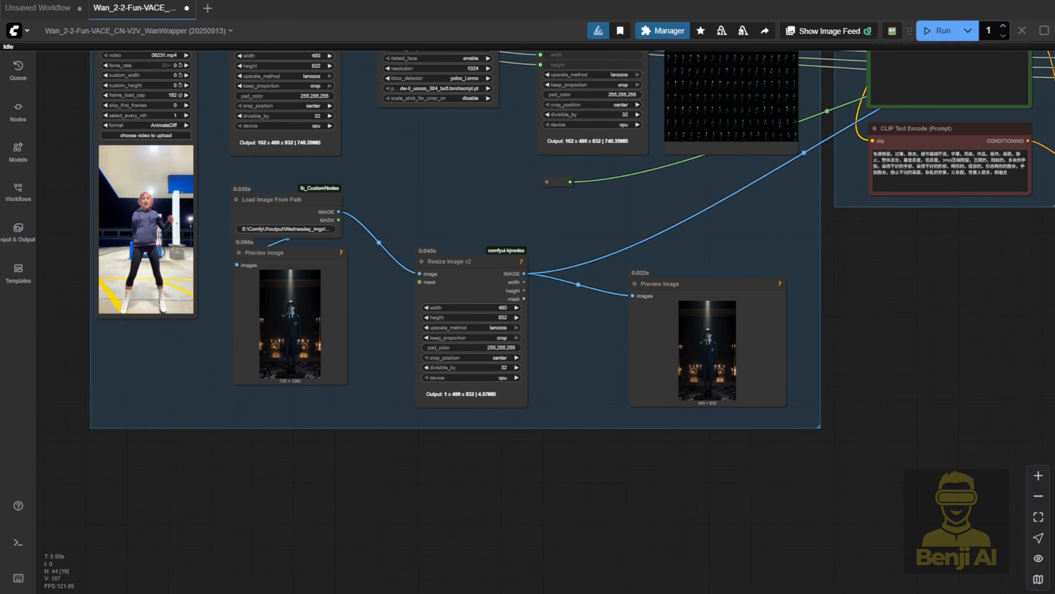
scroll(404, 343, "up", 3)
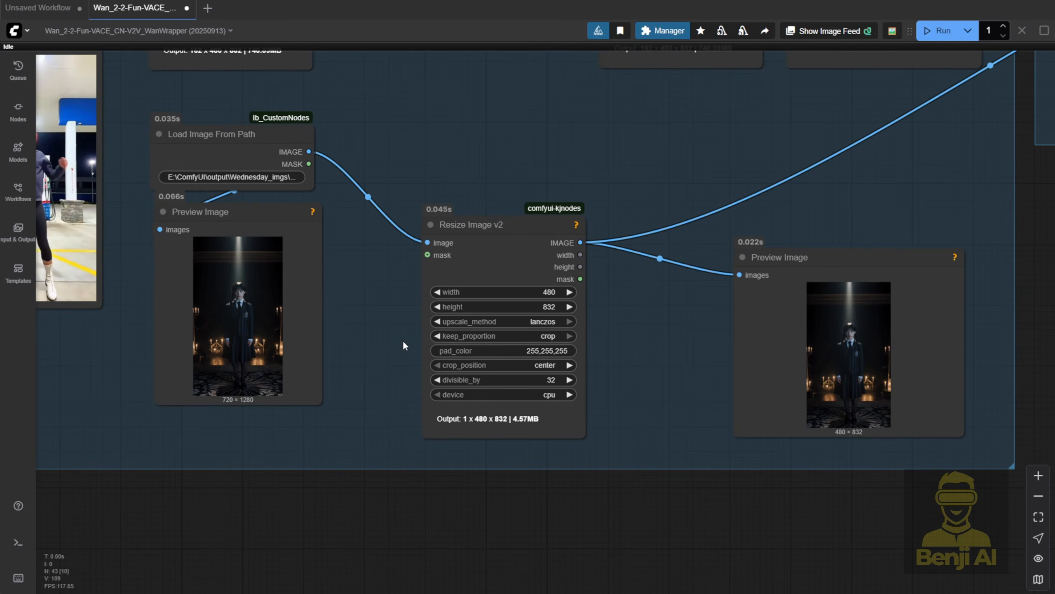
scroll(403, 345, "up", 3)
left_click_drag(484, 490, 523, 573)
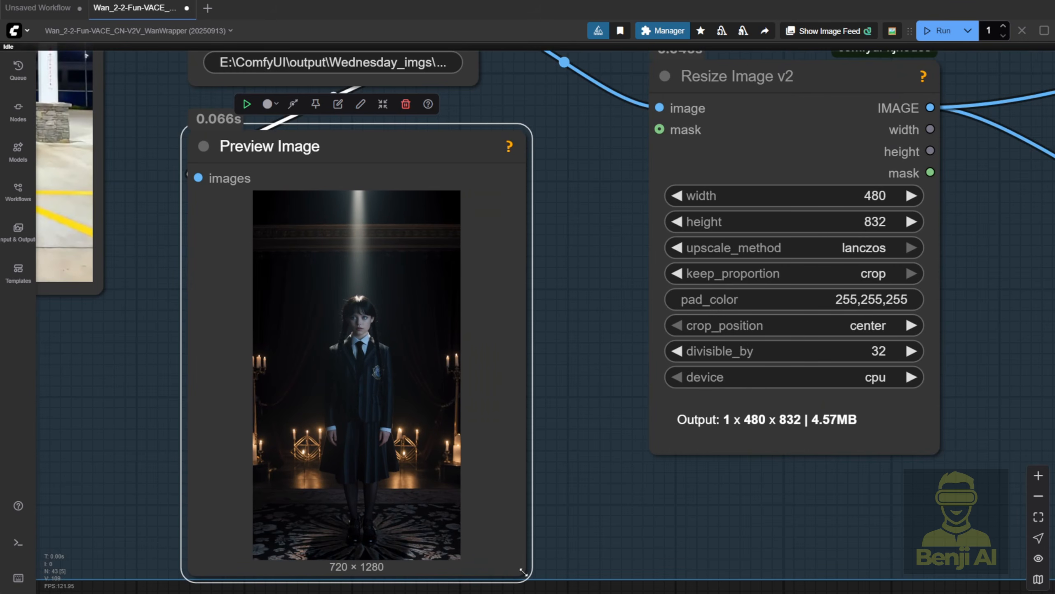
Step: Move the output video node slightly up and farther away from the Encode/Decode & Sampling group
scroll(412, 369, "down", 5)
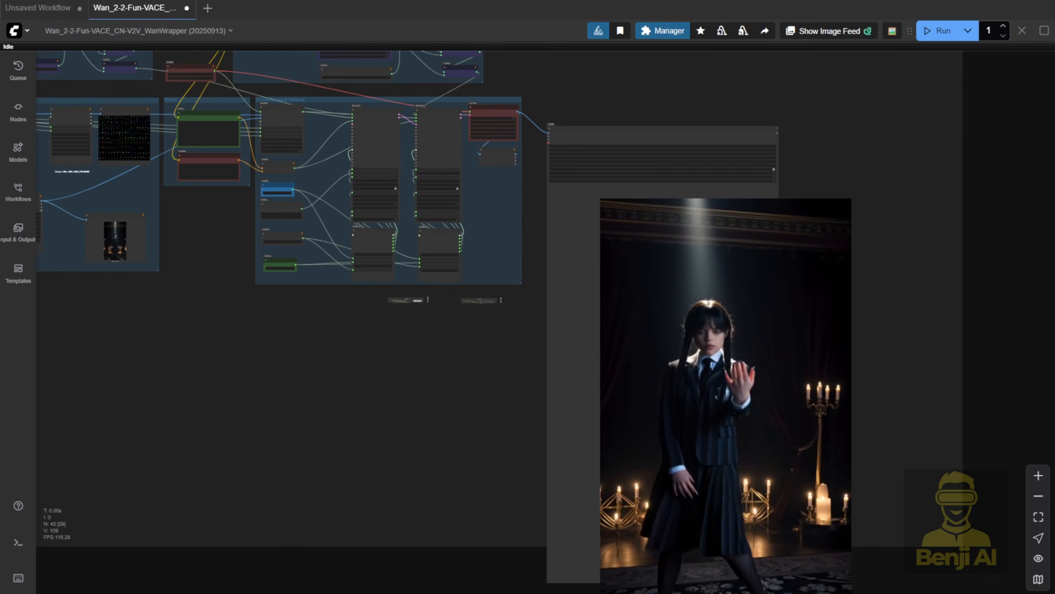
left_click_drag(462, 397, 453, 347)
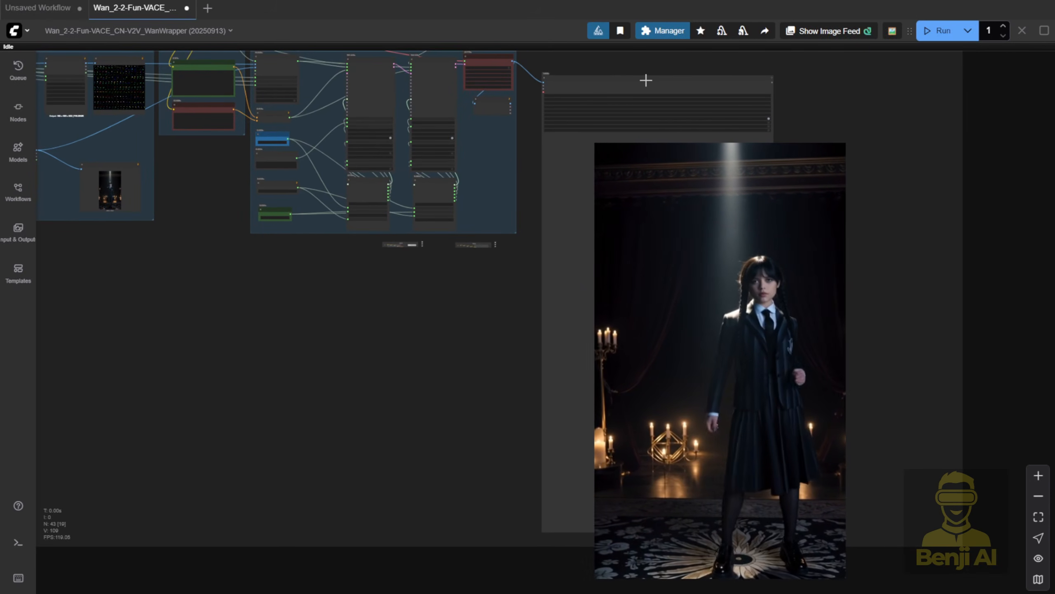
left_click_drag(646, 81, 676, 41)
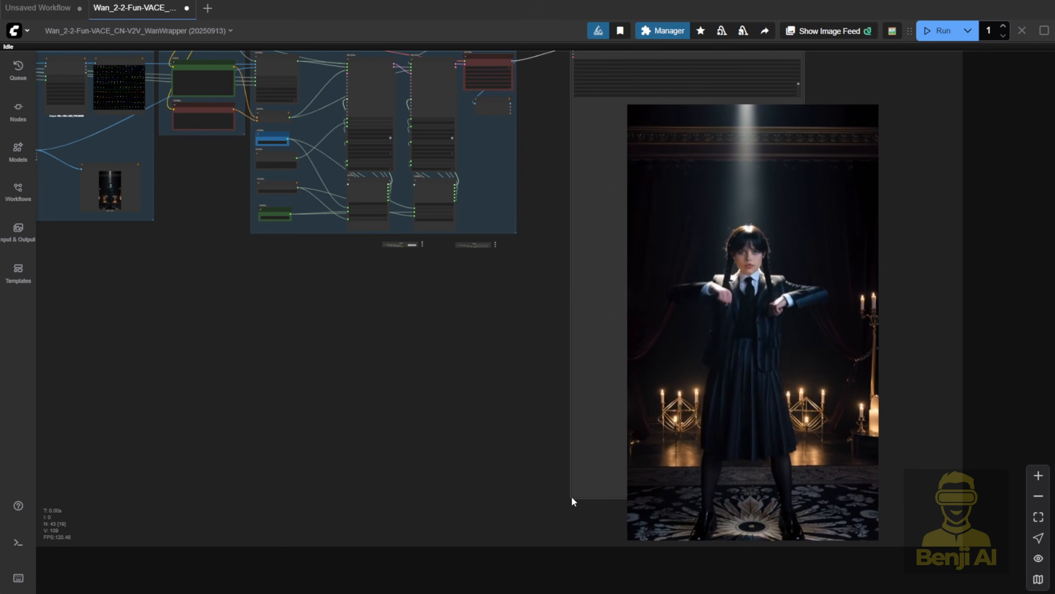
left_click_drag(536, 301, 507, 351)
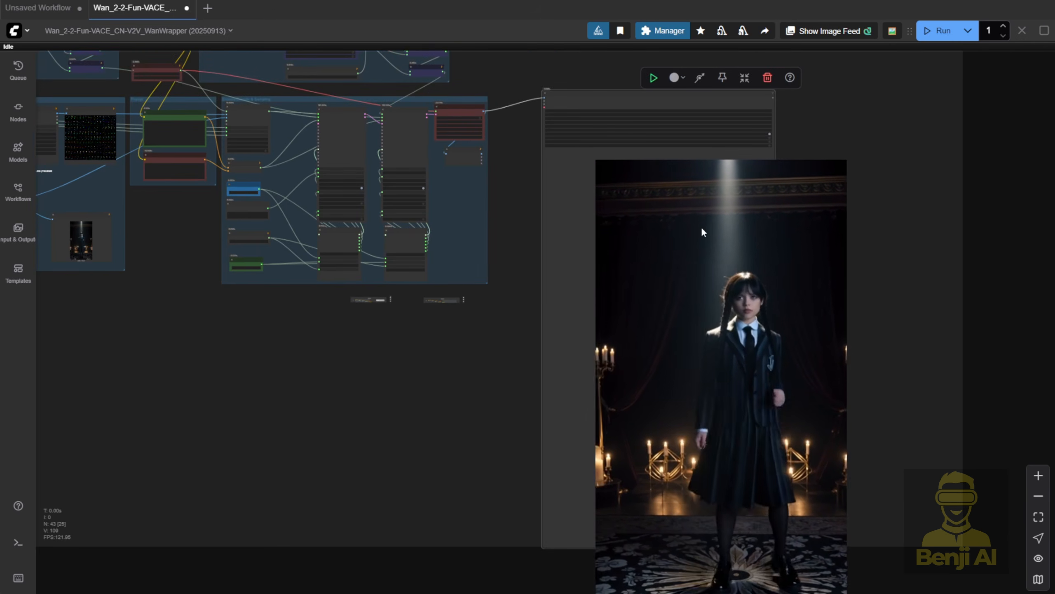
Step: Examine the generated dancing video up close, checking the character's hands, outfit and legs
scroll(668, 523, "up", 4)
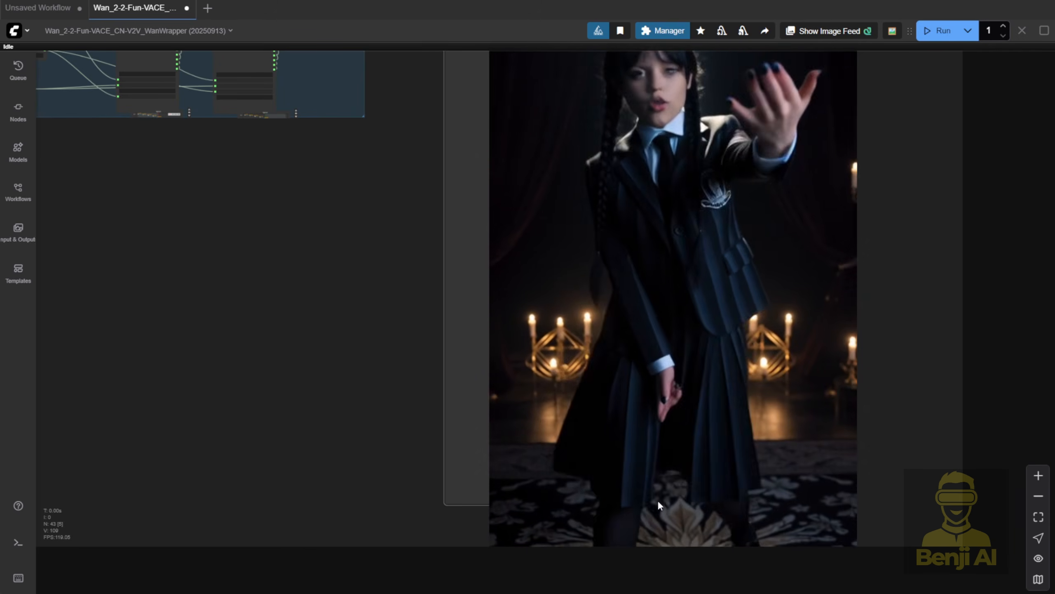
scroll(703, 576, "up", 3)
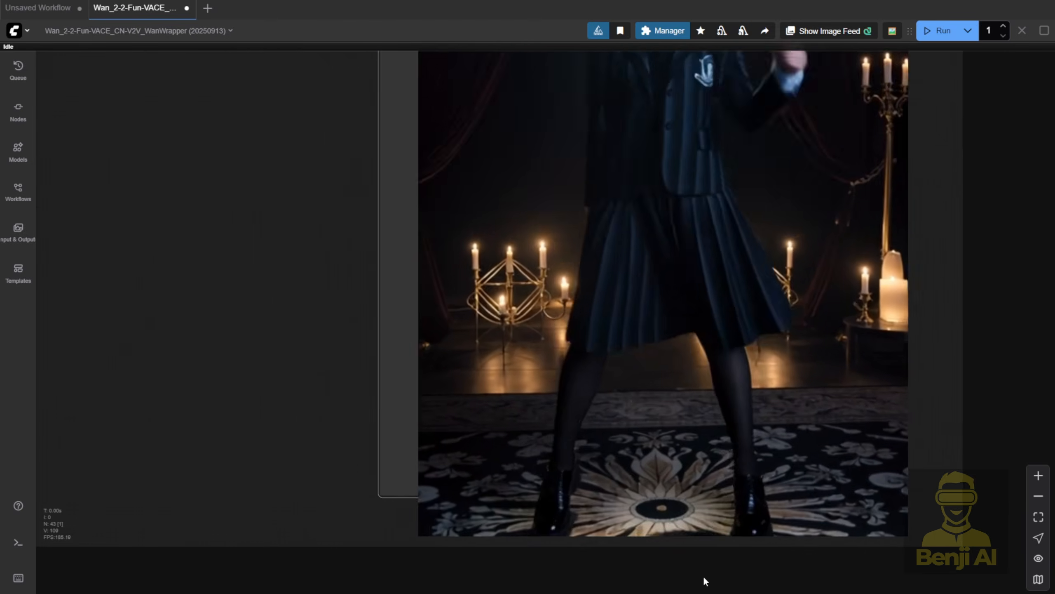
scroll(704, 576, "up", 2)
scroll(645, 492, "down", 1)
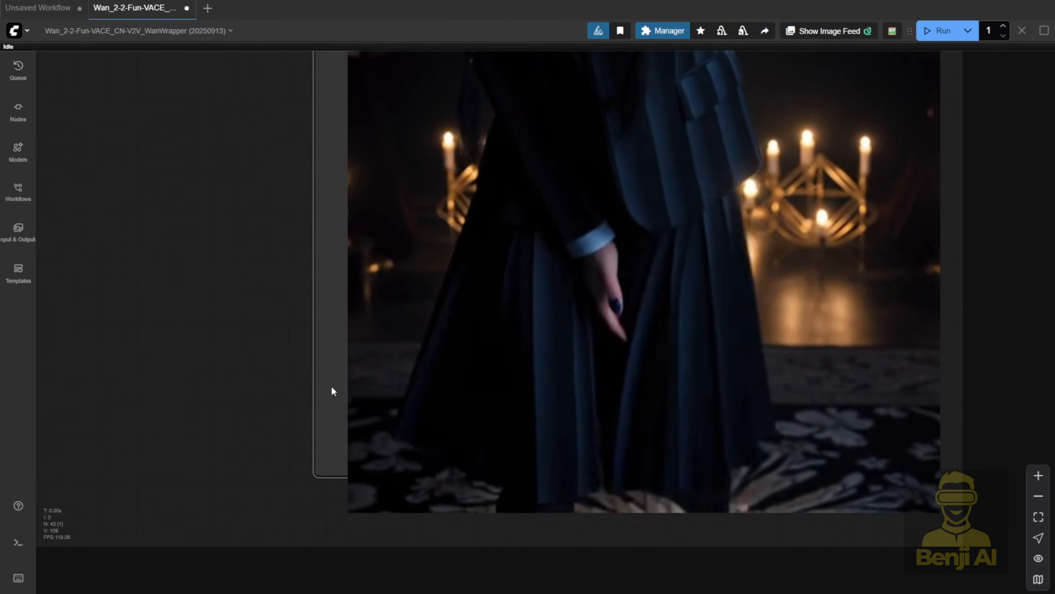
Step: Review the generated video's full frame and closer views, checking the character's face, poses and motion against the candlelit stage background
scroll(389, 378, "down", 3)
scroll(304, 303, "down", 1)
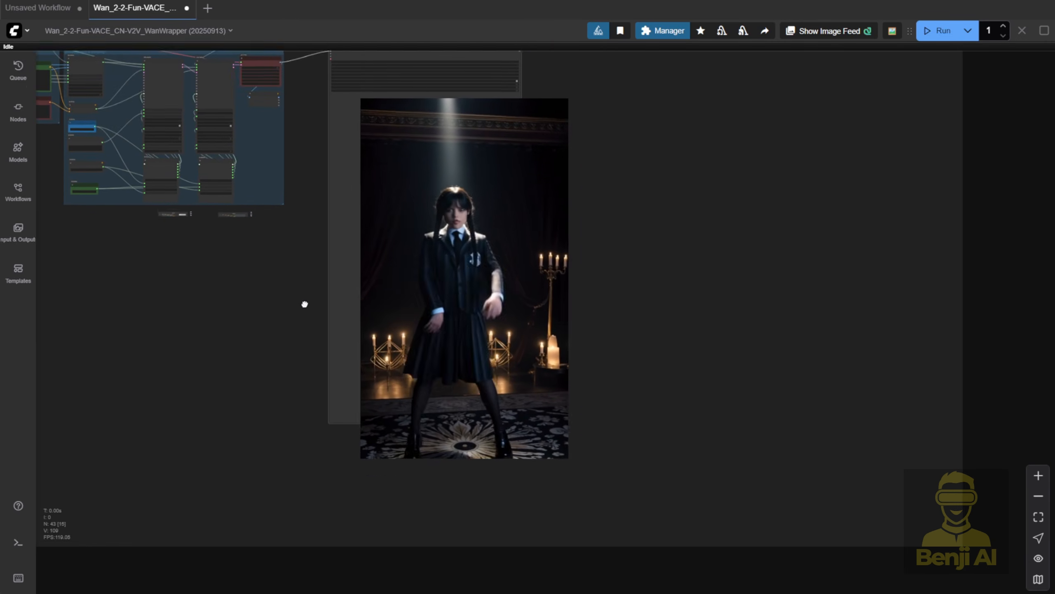
scroll(423, 269, "up", 3)
scroll(506, 267, "down", 1)
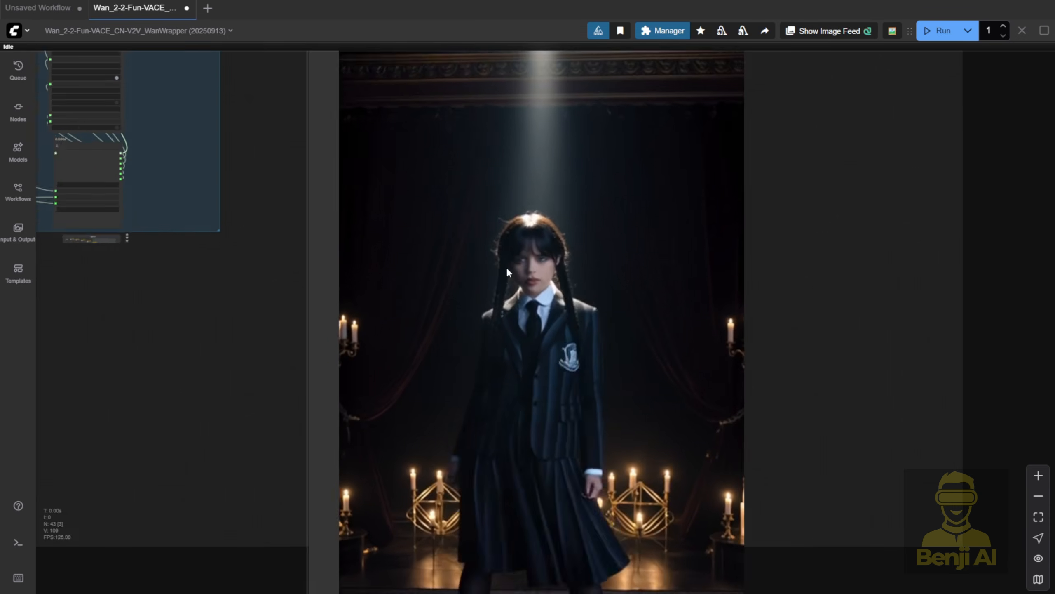
scroll(506, 267, "down", 2)
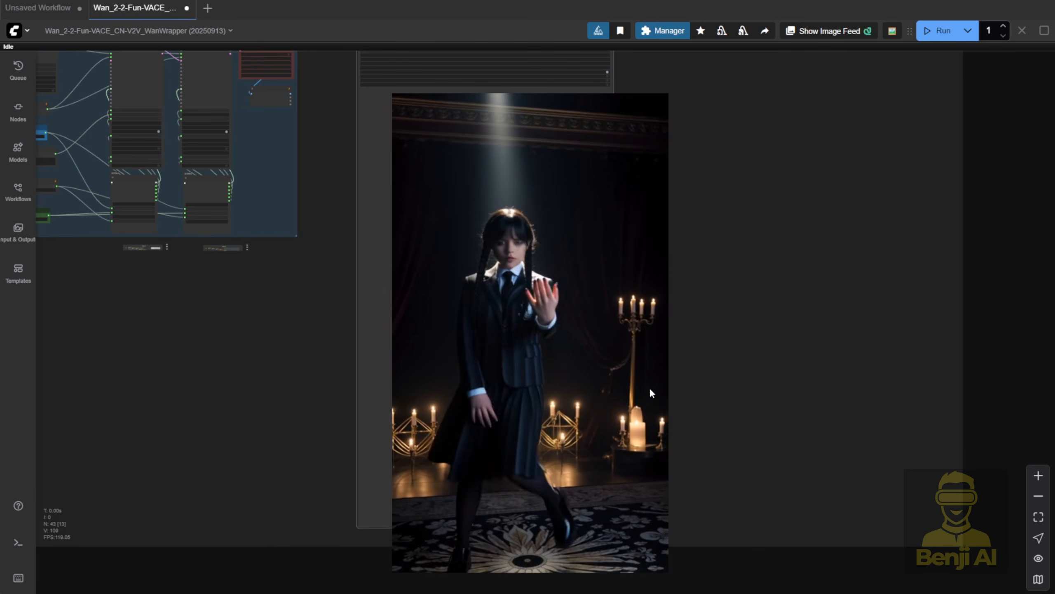
scroll(666, 439, "up", 3)
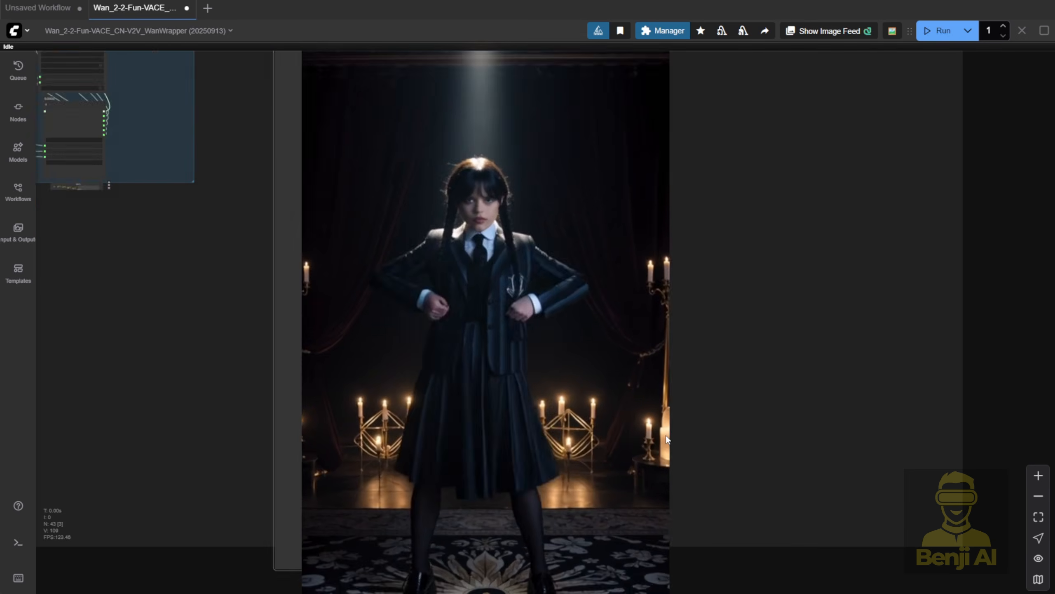
scroll(667, 440, "up", 1)
scroll(632, 325, "down", 3)
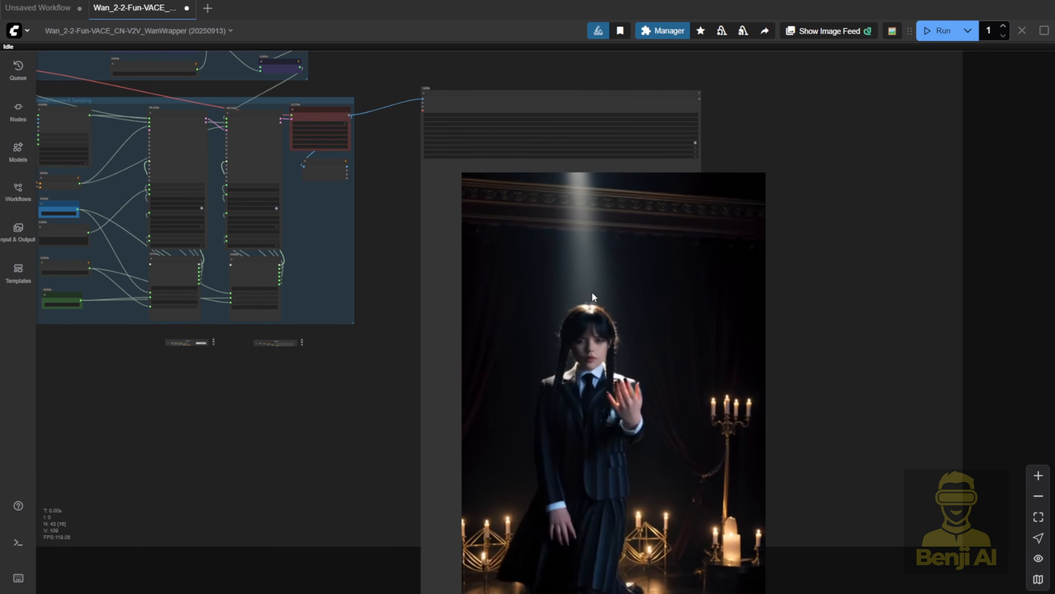
scroll(591, 300, "up", 2)
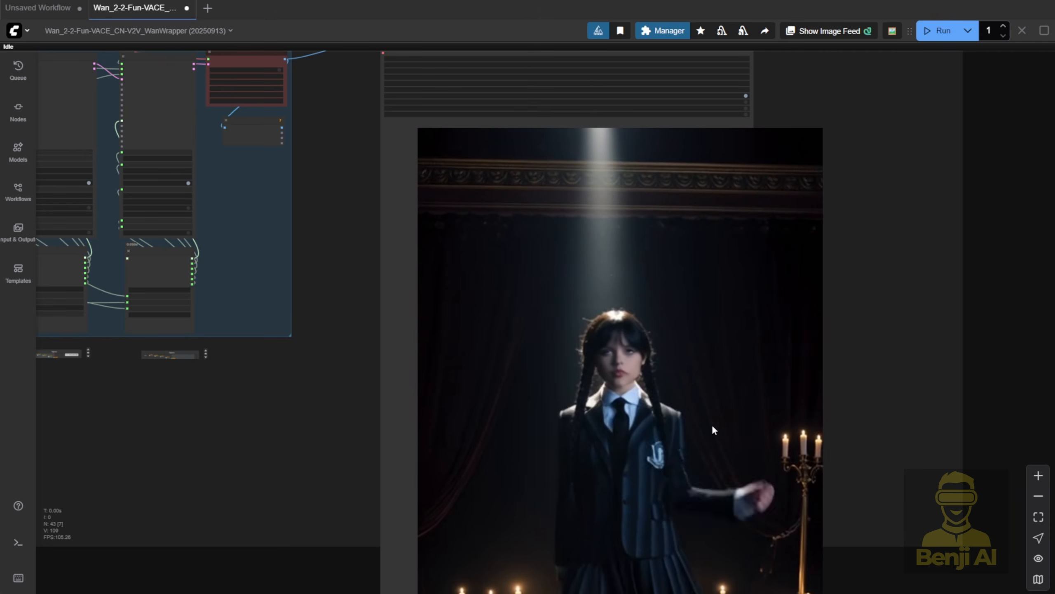
scroll(278, 404, "down", 3)
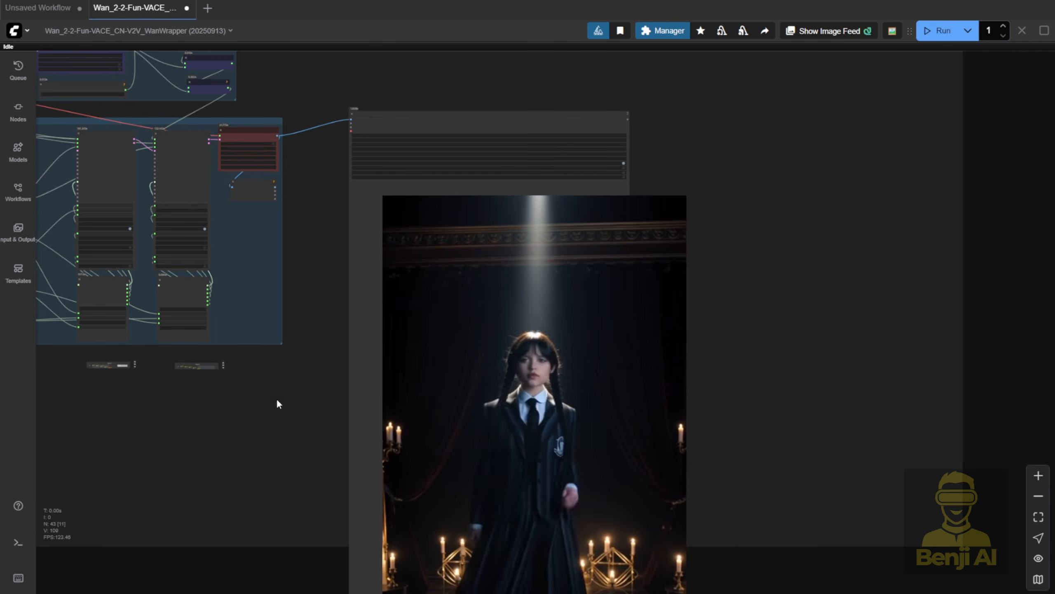